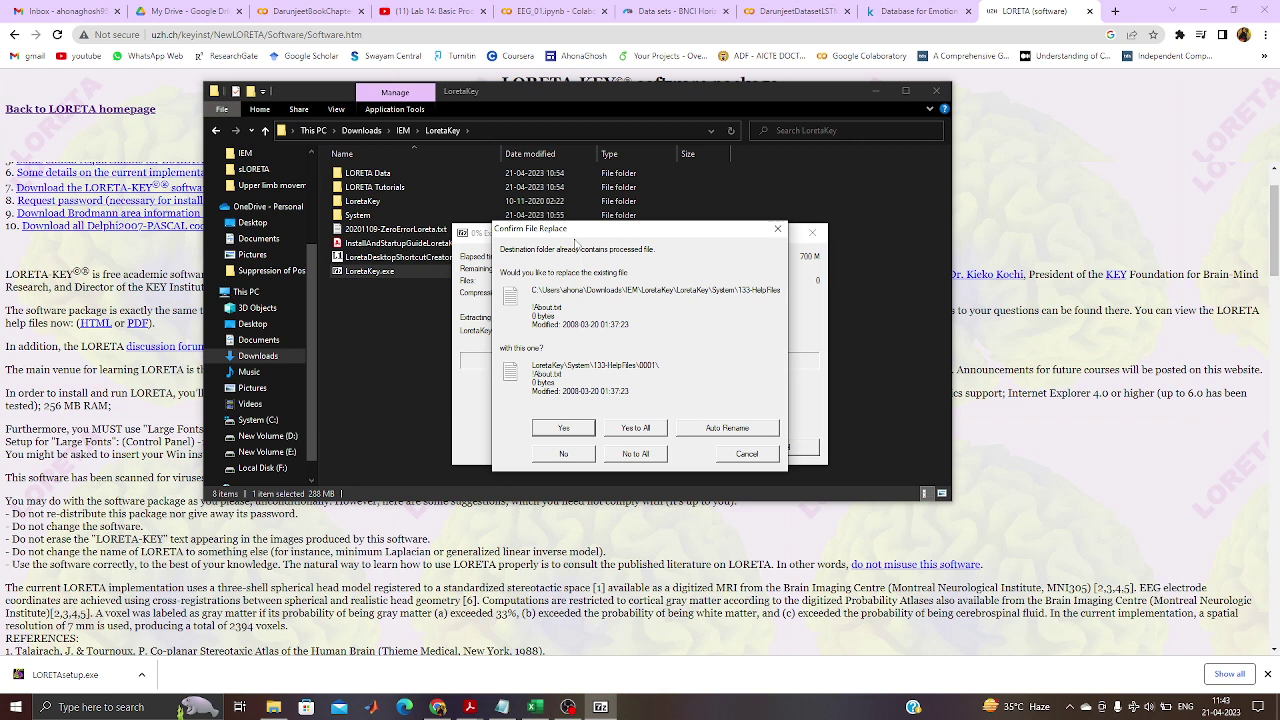
Cancel the file replacement during extraction and run LoretaDesktopShortcutCreator.exe as administrator from the LoretaKey folder.
left_click(748, 453)
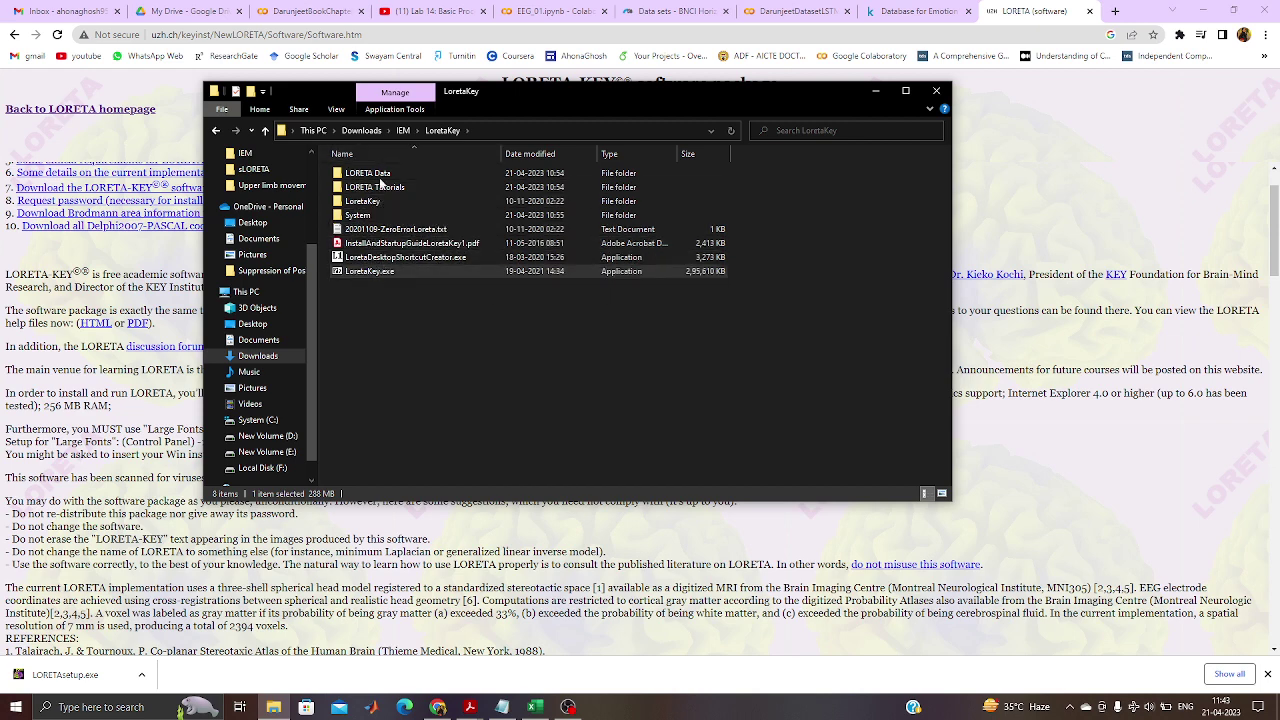
left_click(365, 262)
double_click(364, 259)
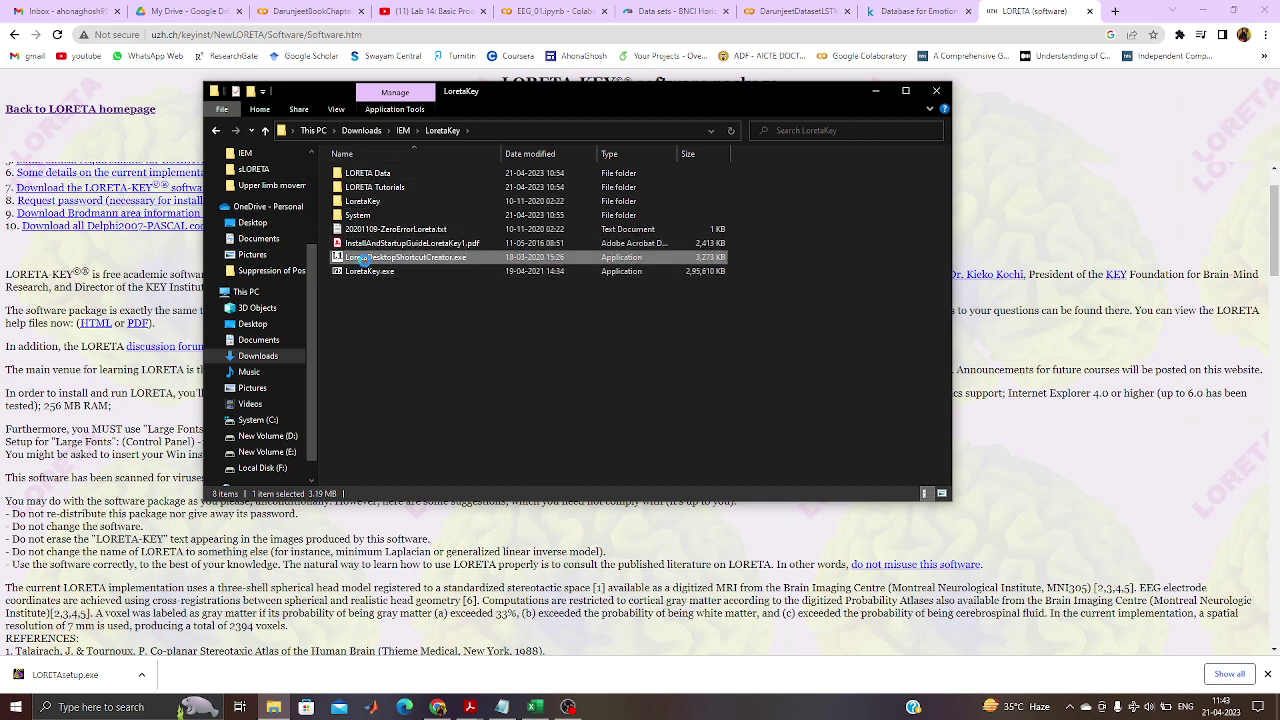
right_click(364, 259)
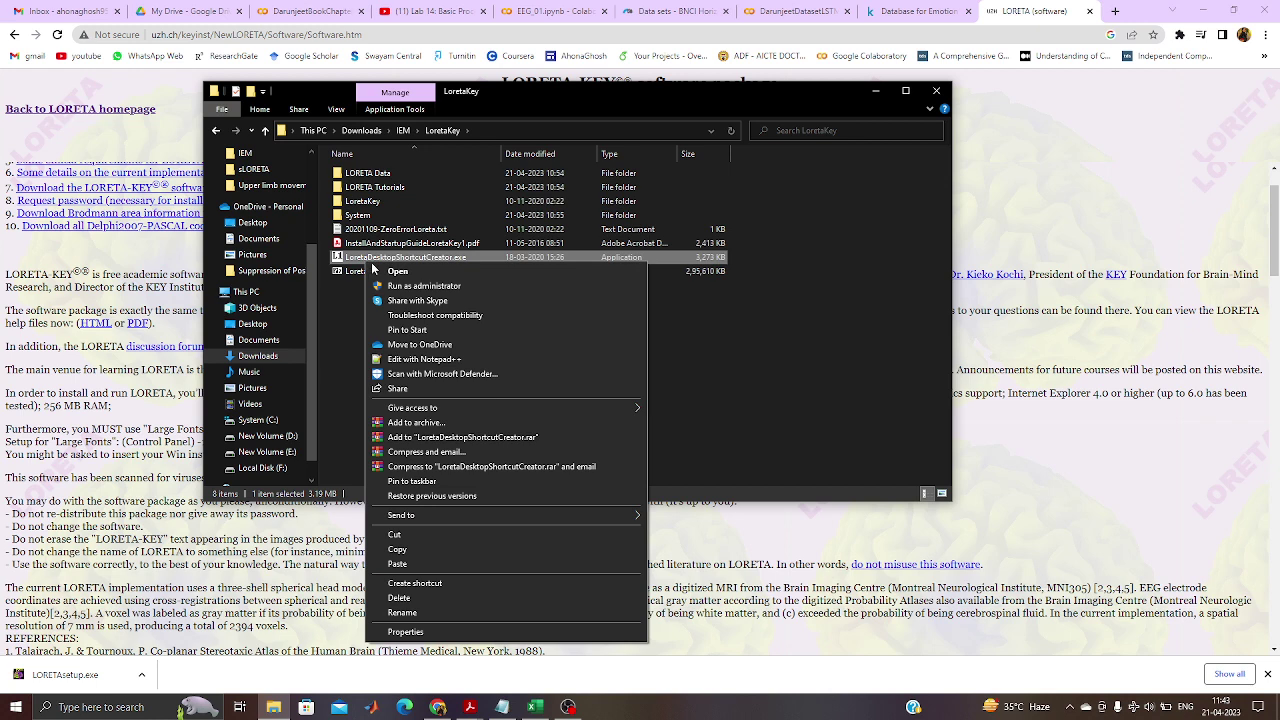
left_click(430, 288)
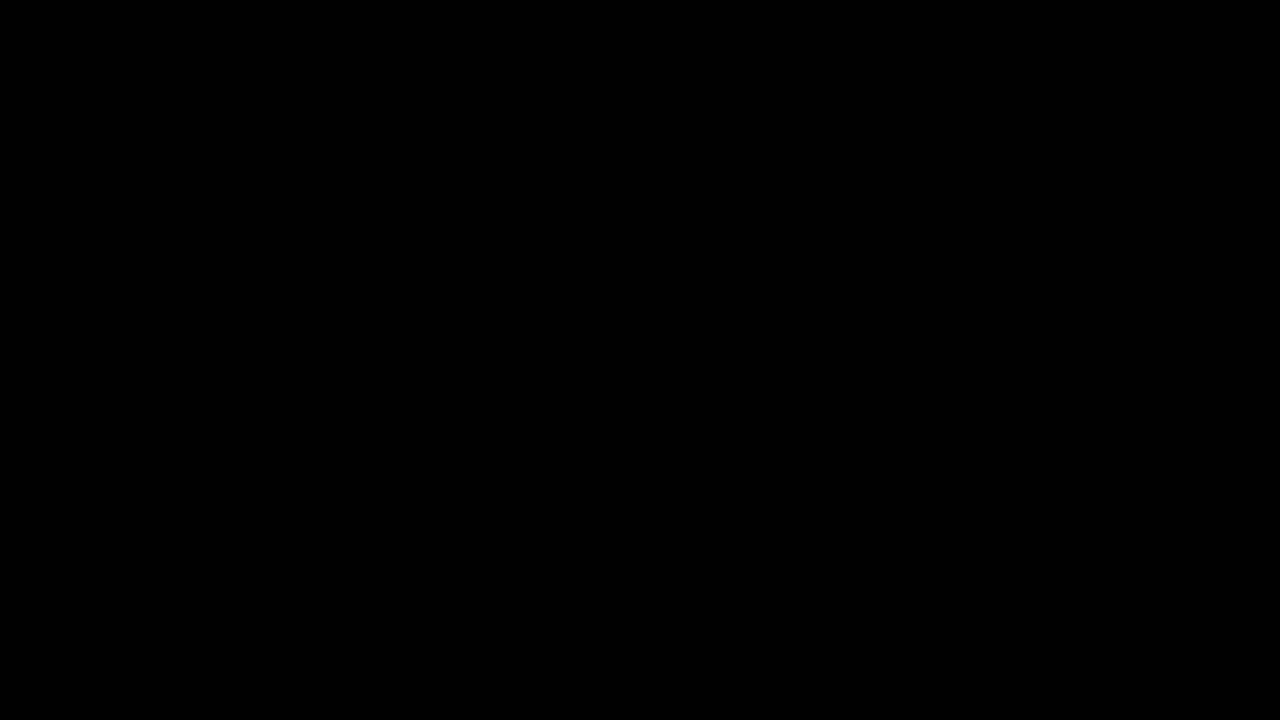
left_click(667, 385)
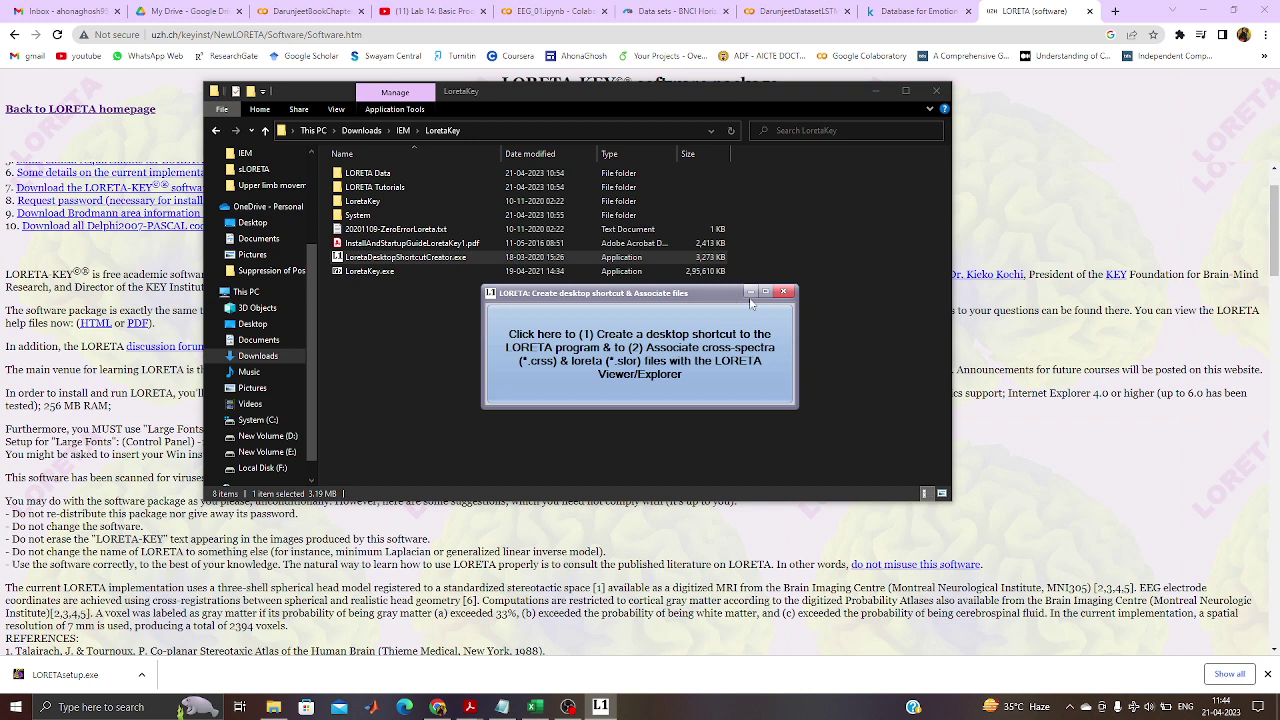
Create the LORETA desktop shortcut with its .crss and .slor file associations and agree to the licence.
left_click(664, 346)
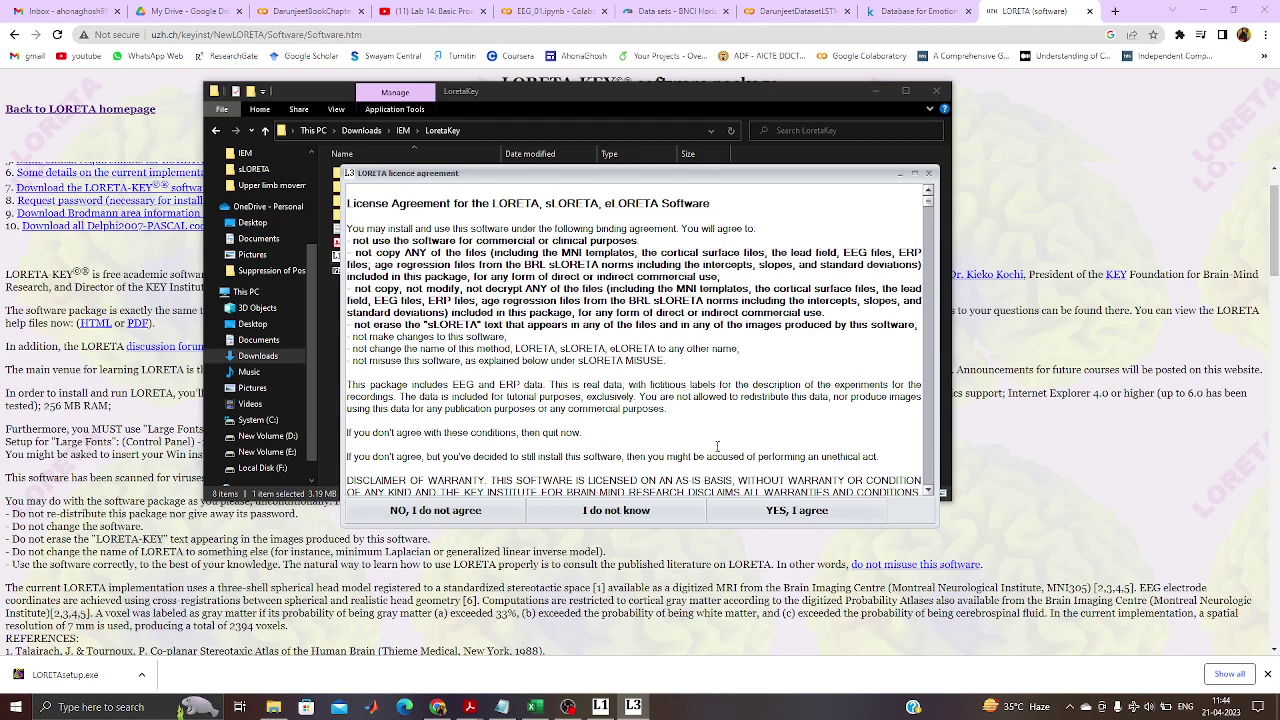
scroll(717, 446, "down", 6)
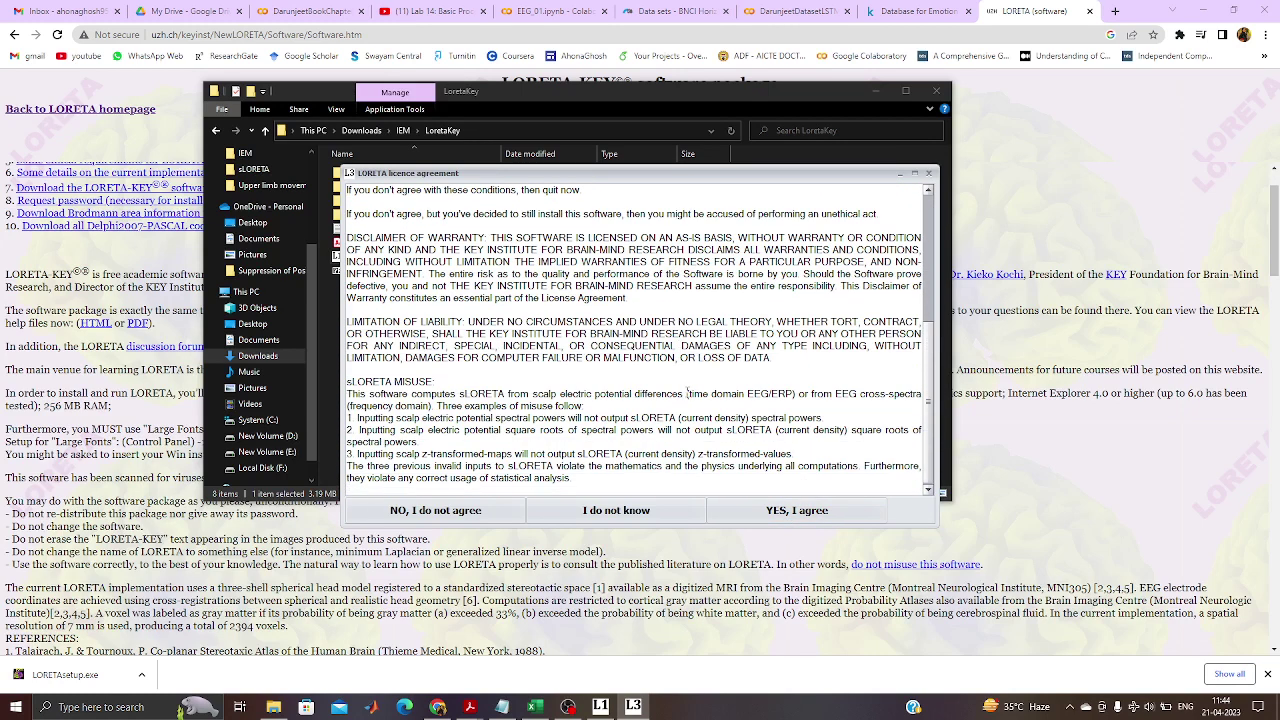
left_click(778, 512)
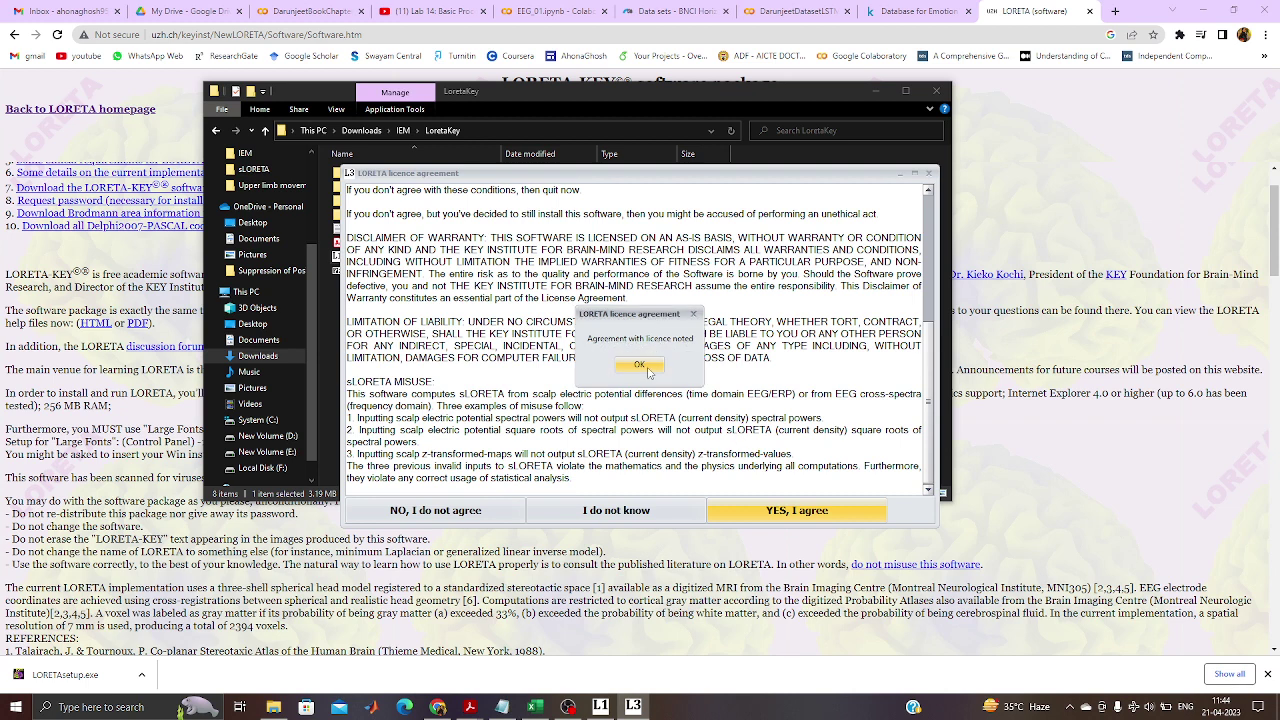
left_click(647, 370)
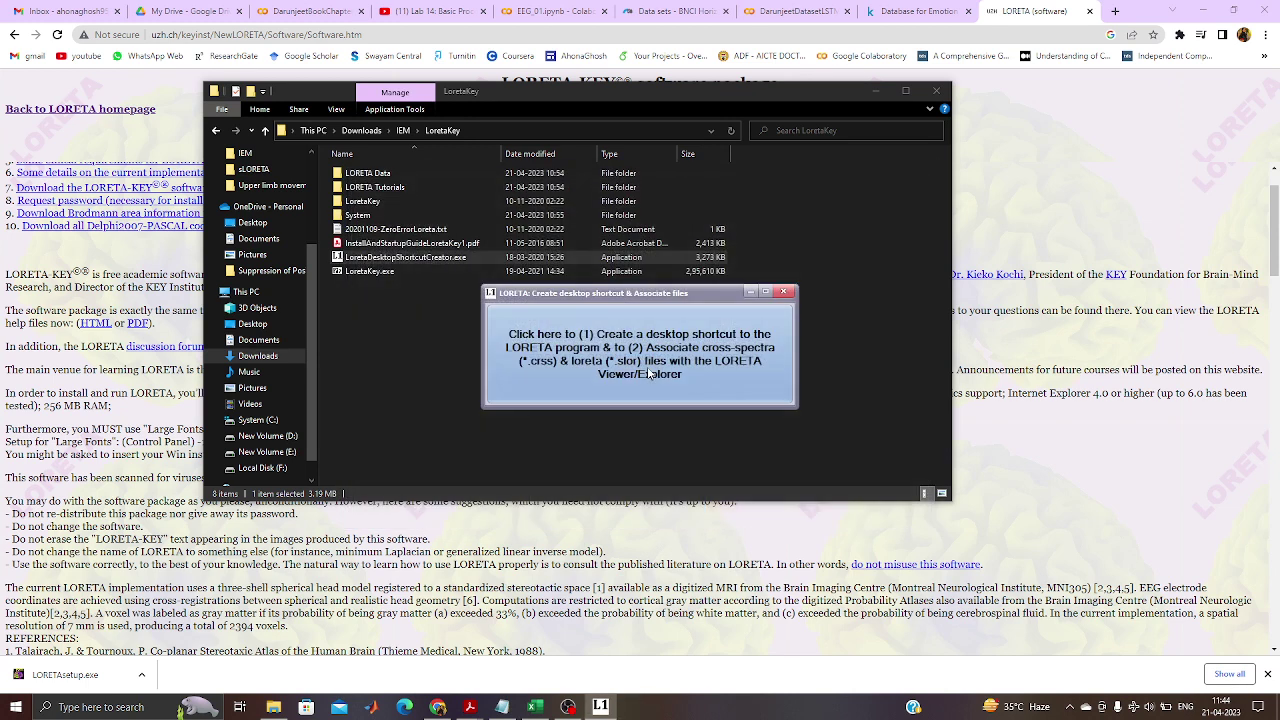
Minimize the browser and spreadsheet windows to reach the desktop and launch LORETA from its shortcut.
left_click(1188, 10)
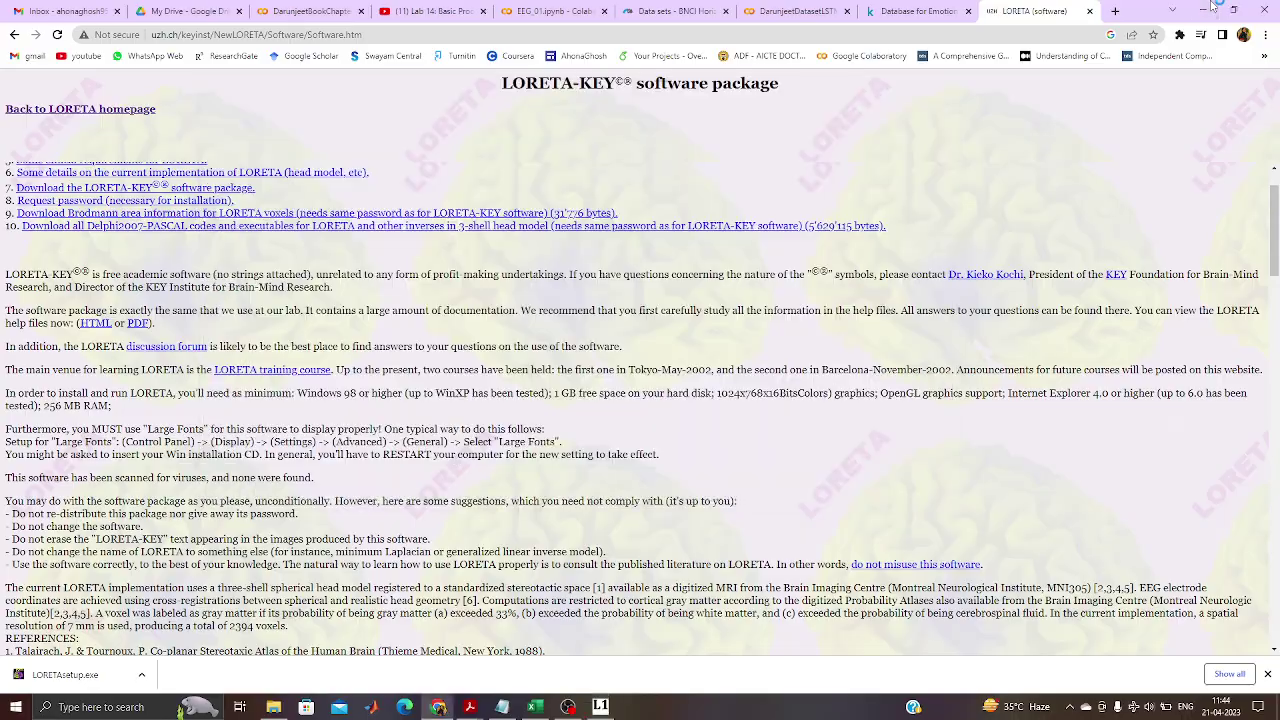
left_click(1205, 9)
left_click(1210, 7)
left_click(1210, 7)
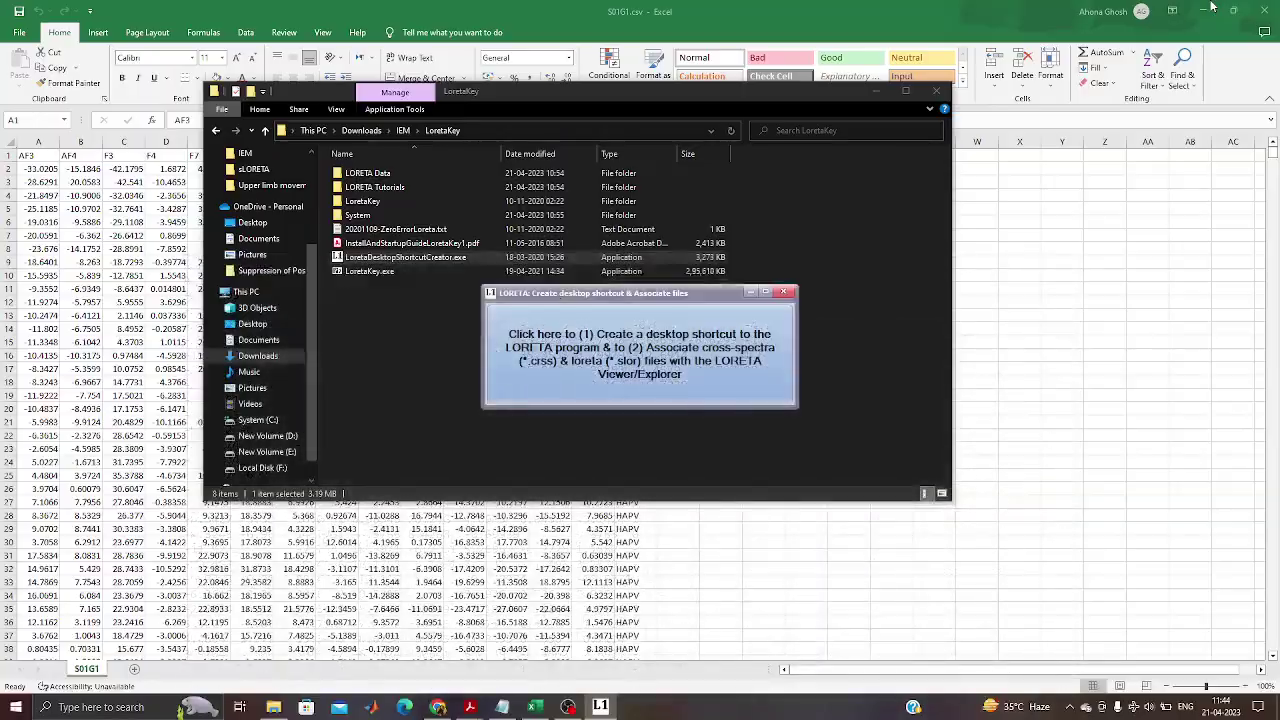
left_click(1210, 7)
left_click(1210, 7)
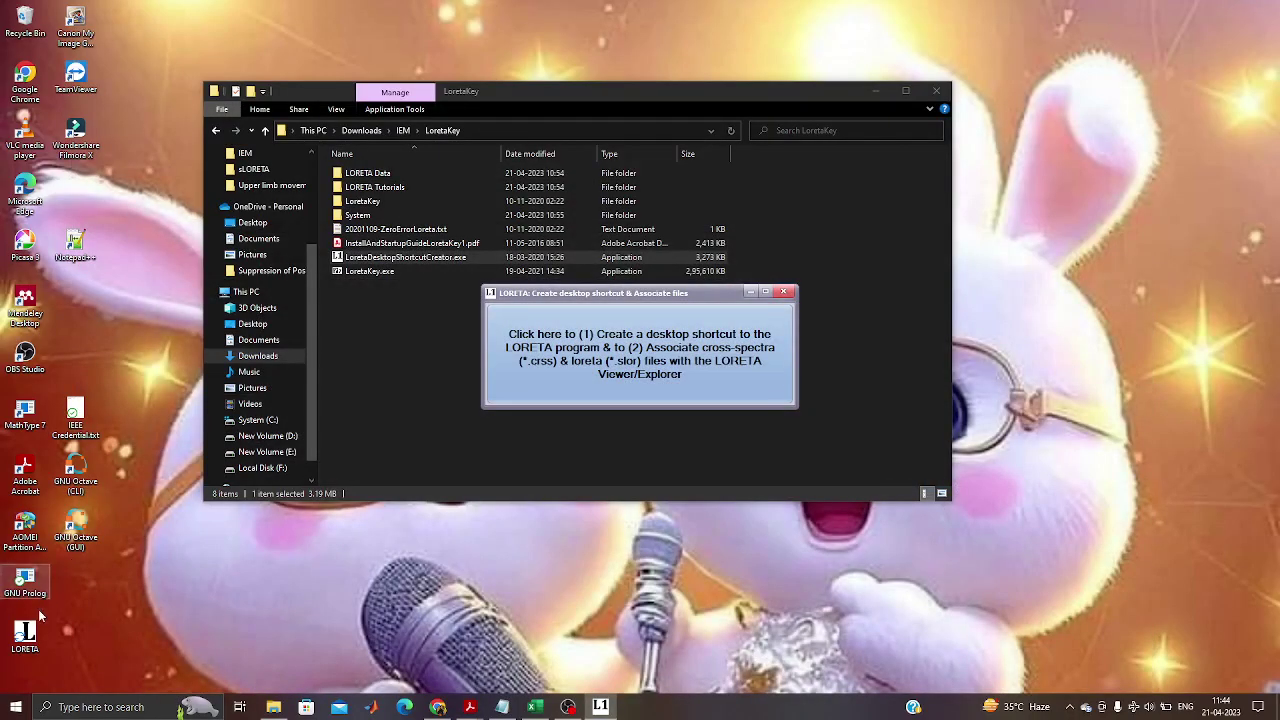
left_click(30, 646)
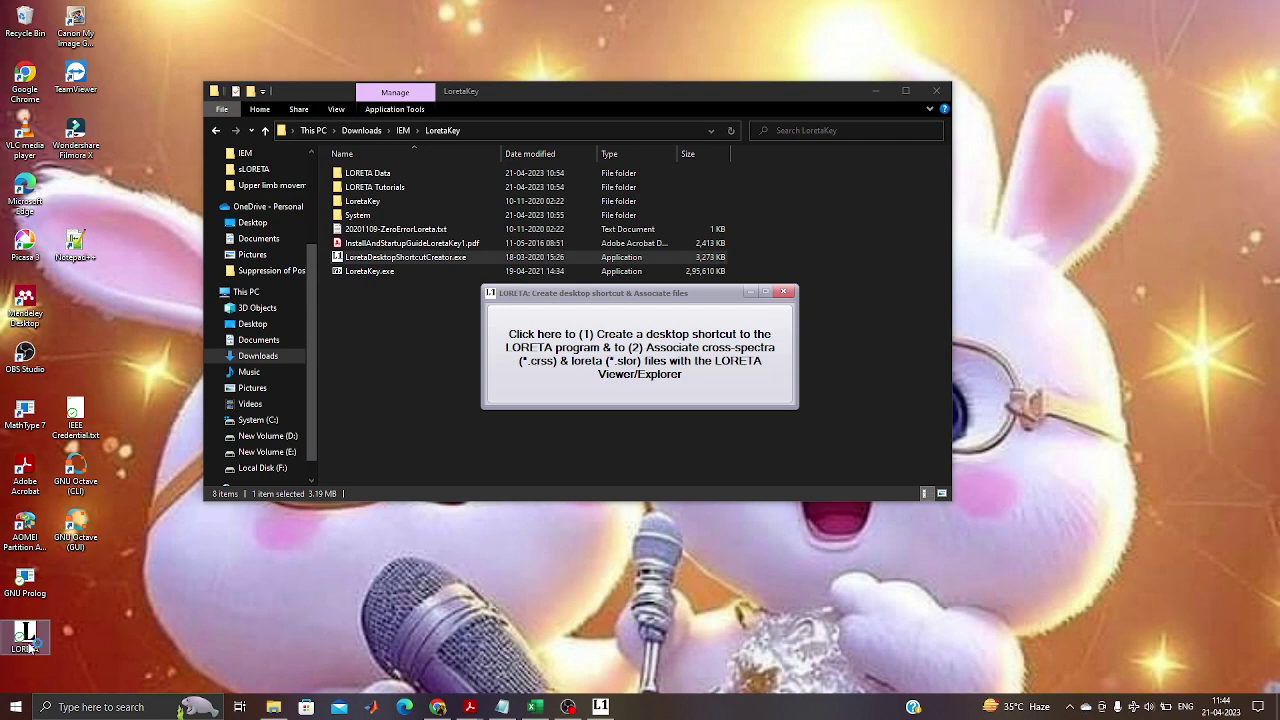
double_click(28, 638)
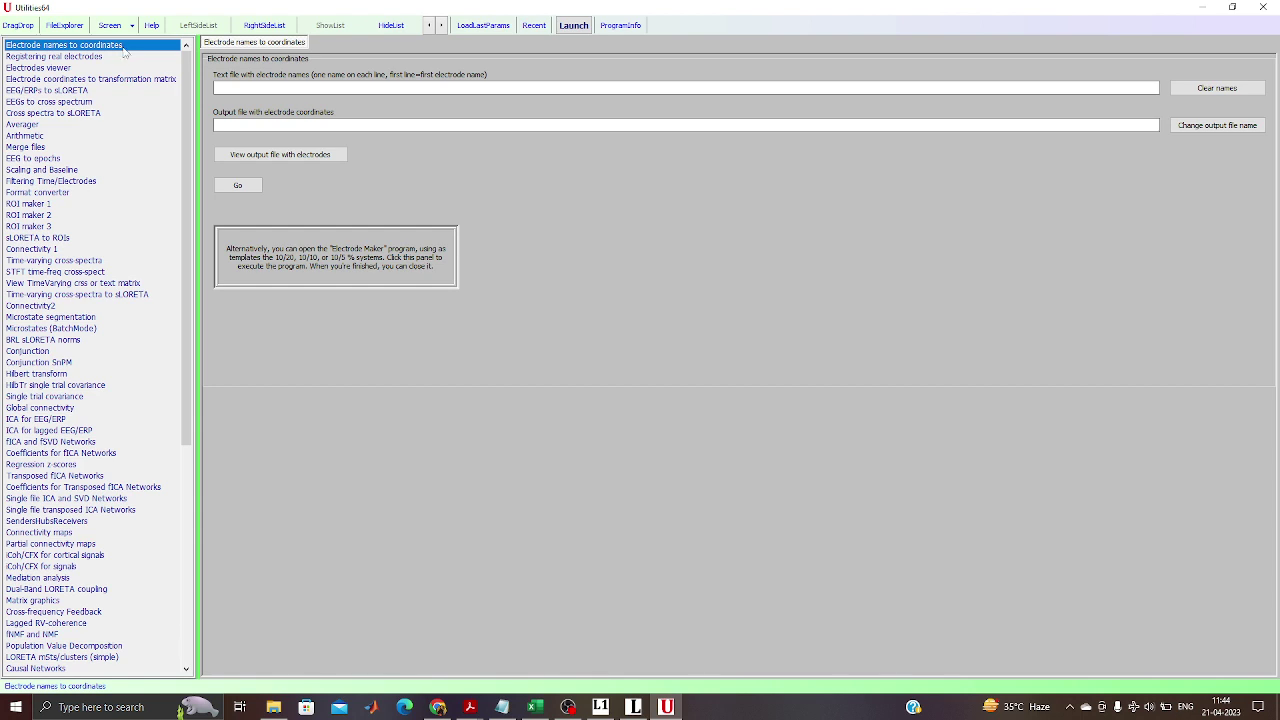
Look through the utilities from Electrode names to coordinates down to EEG/ERPs to sLORETA and return to the first.
key("Down")
key("Down")
key("Down")
key("Down")
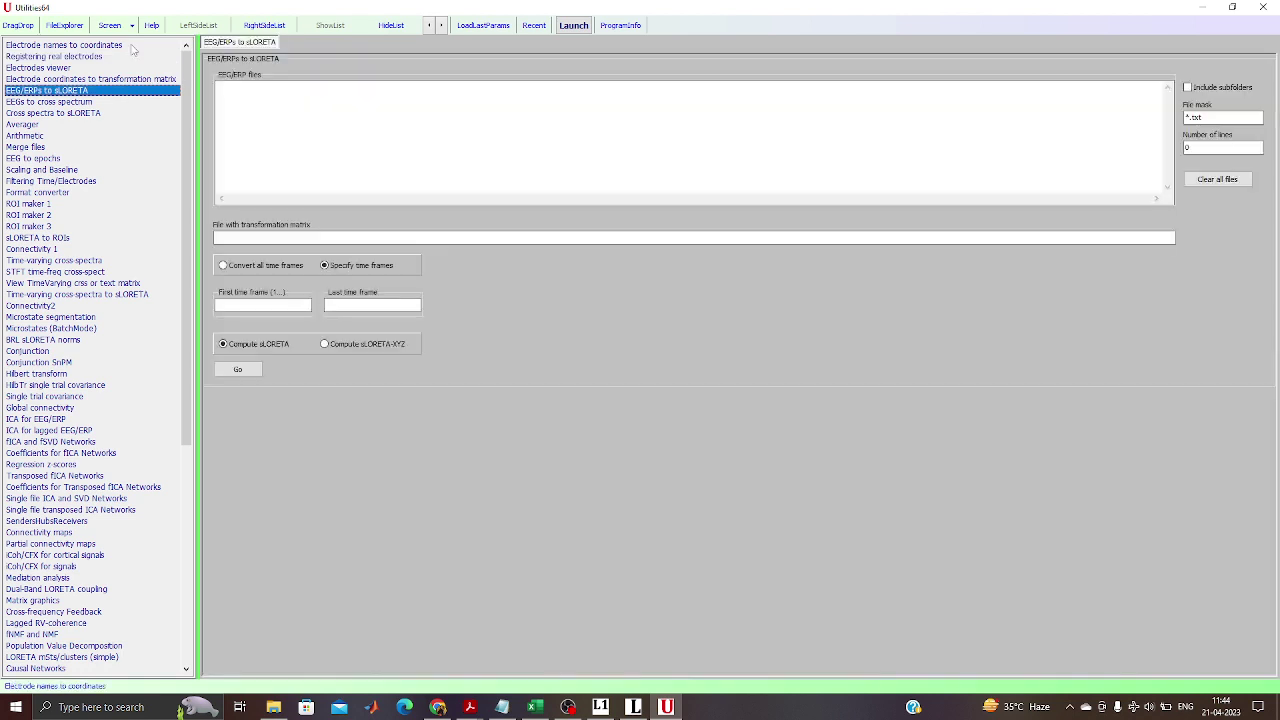
key("Up")
key("Up")
key("Up")
key("Up")
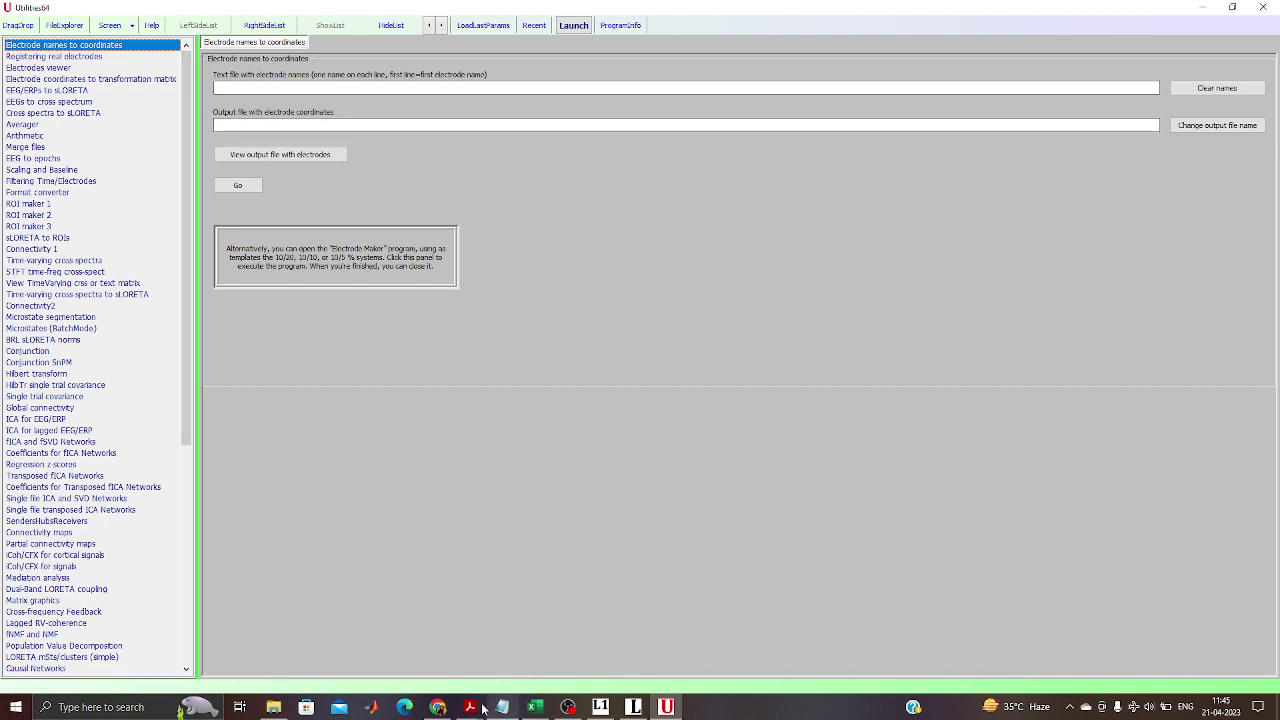
Switch to Chrome and examine the GAMEEMO dataset on Kaggle, including subject S01's Raw EEG Data folder and its file formats.
left_click(437, 707)
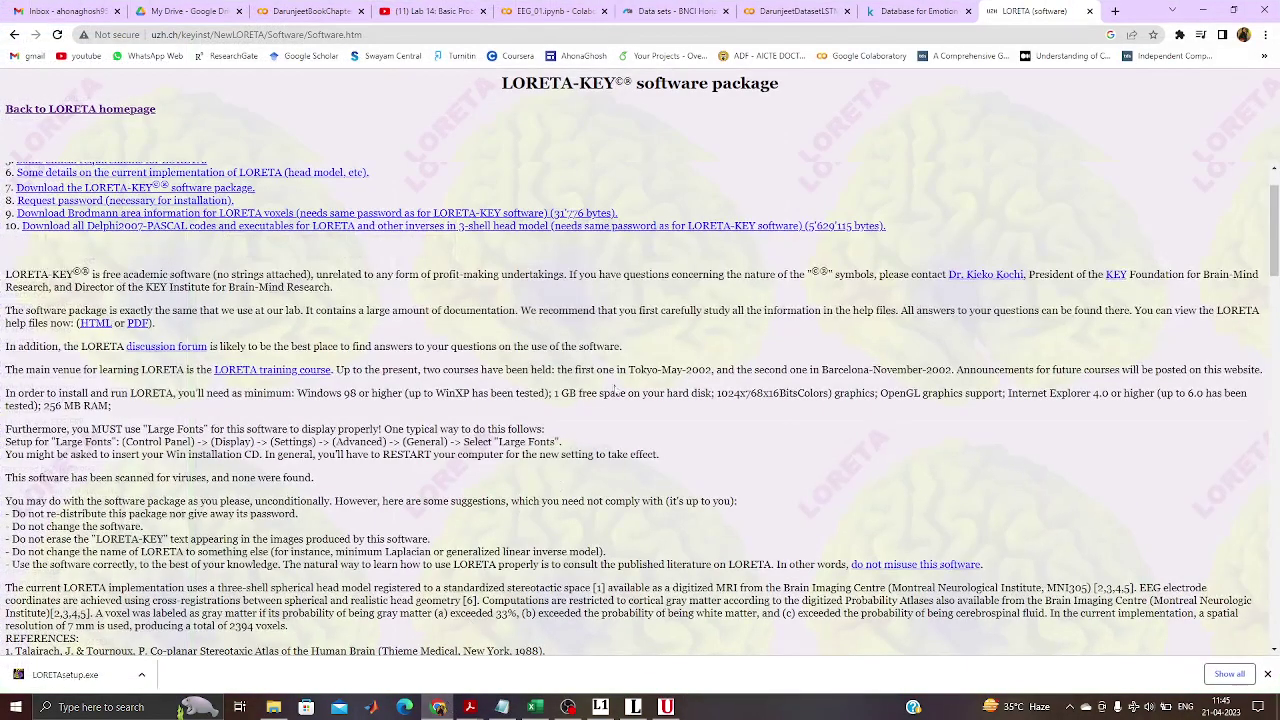
left_click(915, 11)
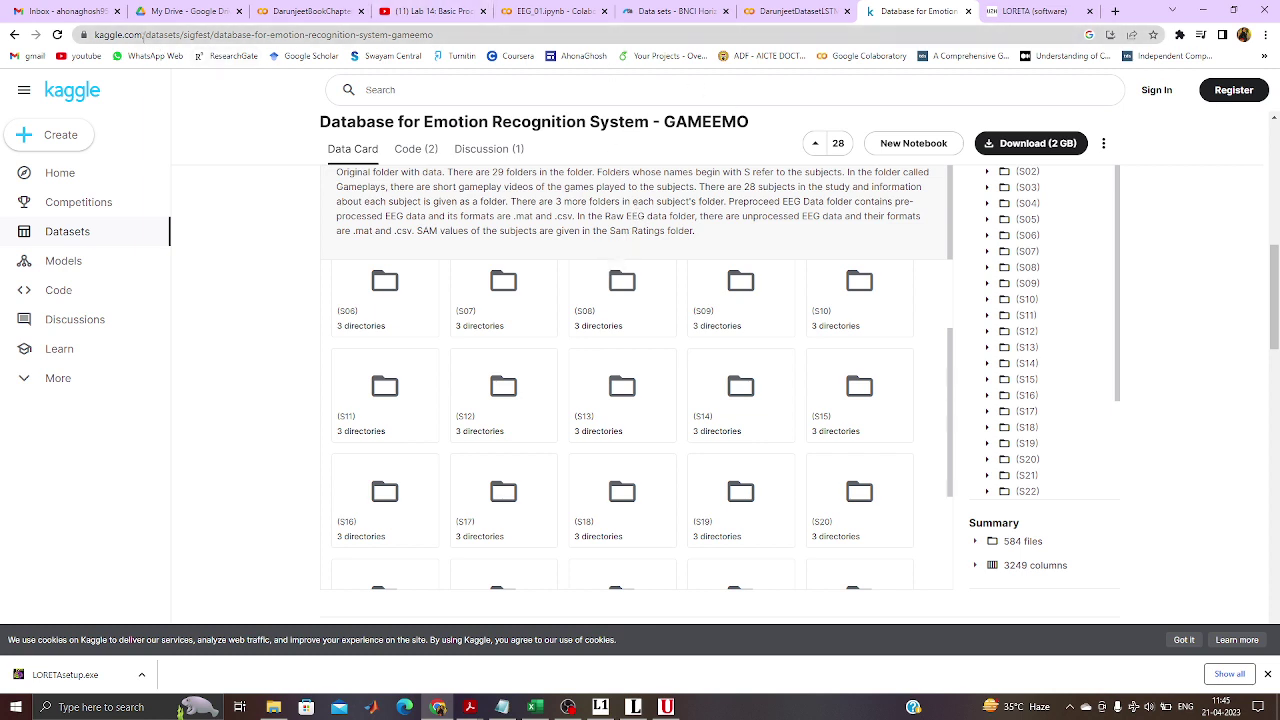
scroll(918, 329, "up", 2)
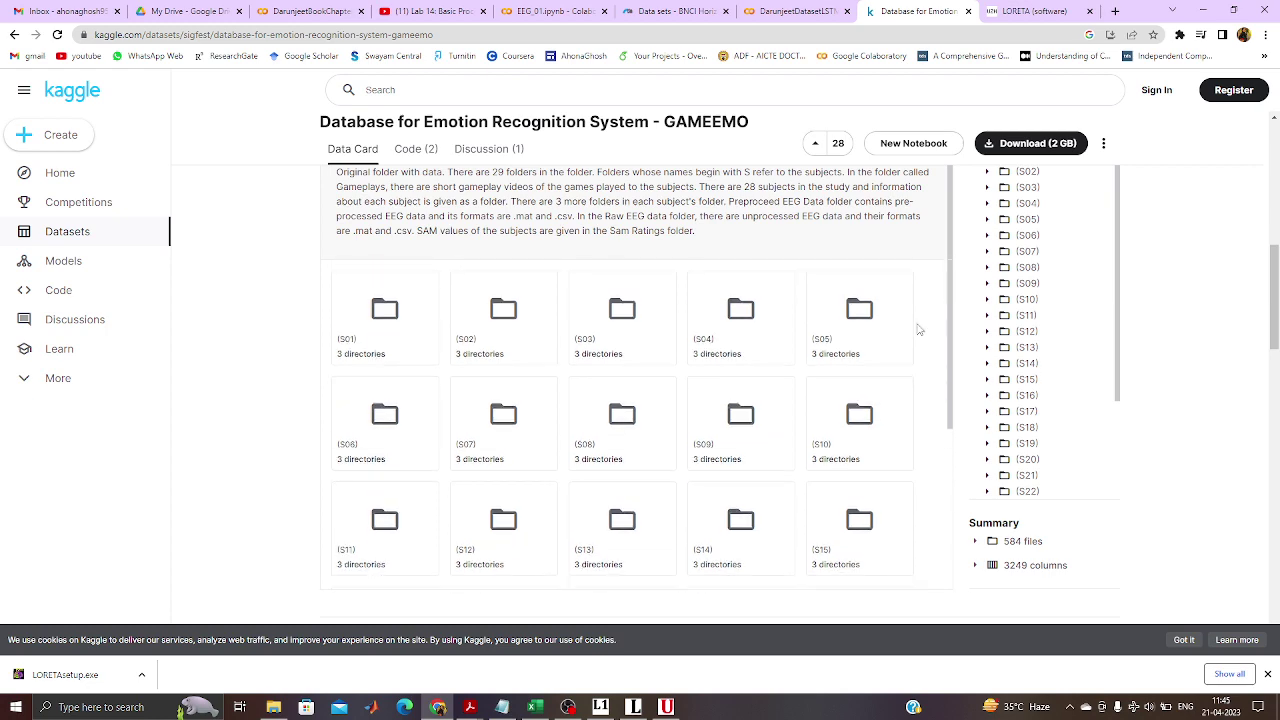
scroll(918, 329, "up", 3)
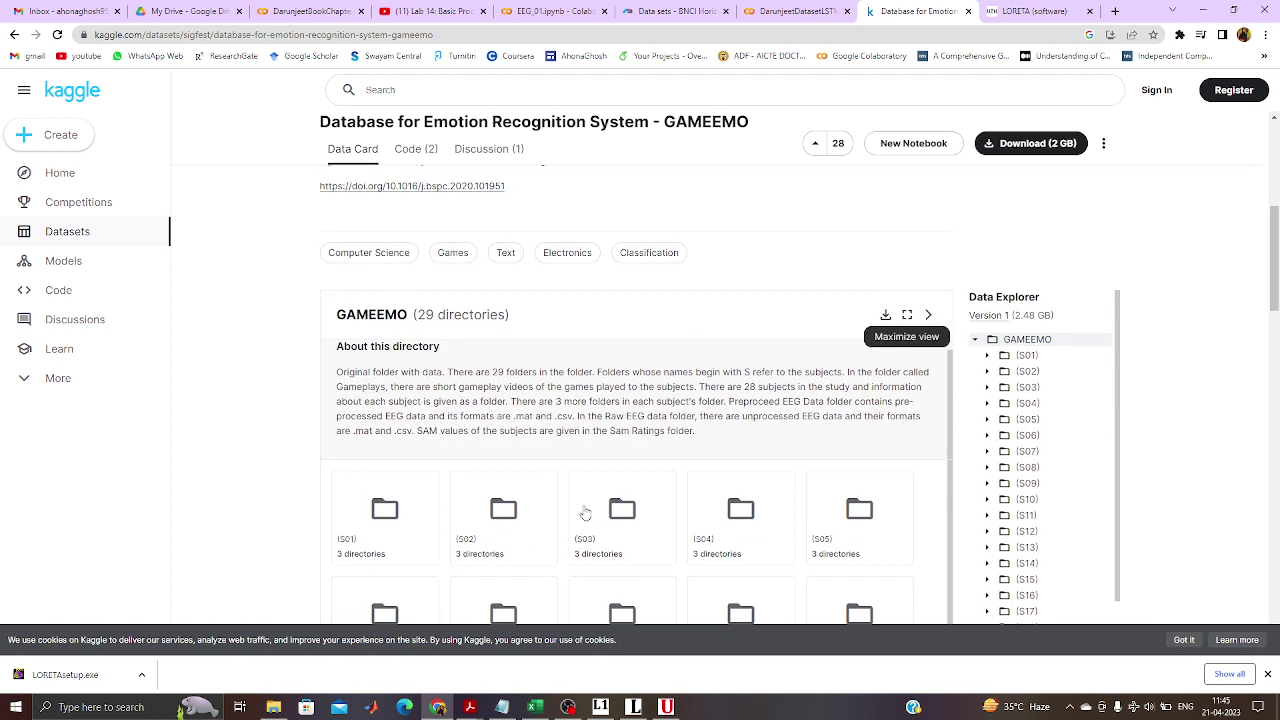
scroll(831, 418, "down", 1)
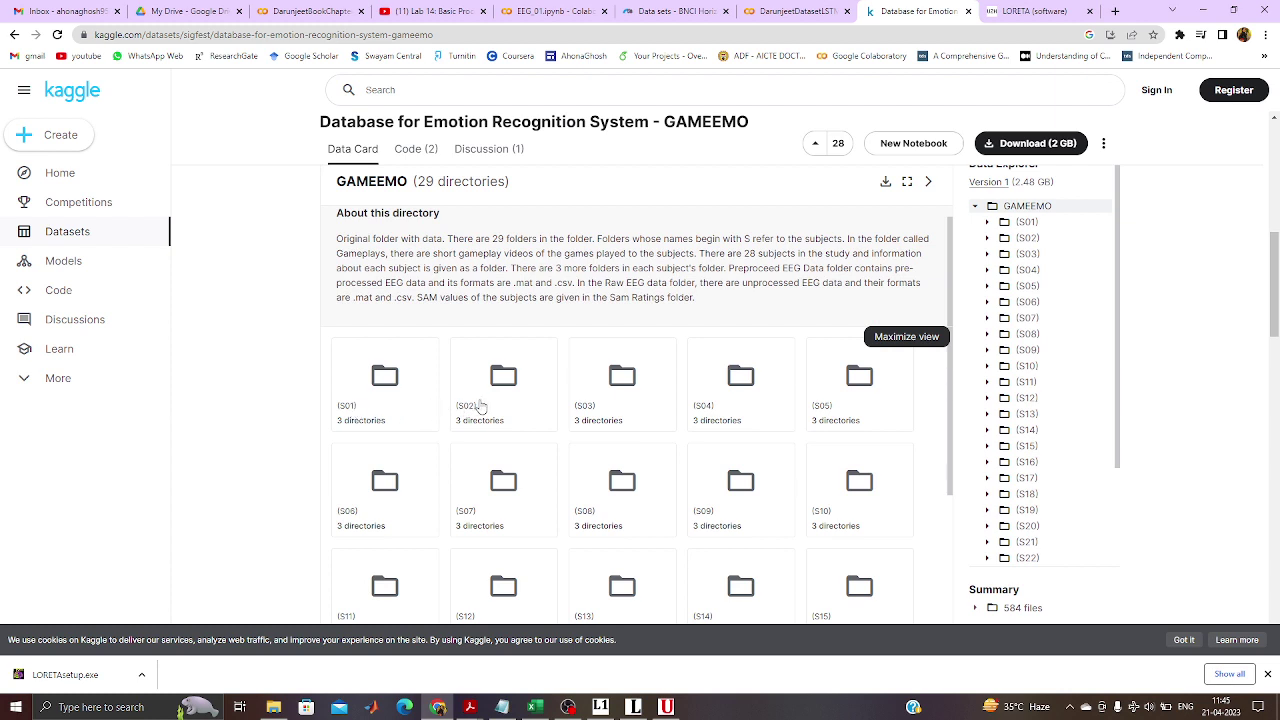
left_click(386, 417)
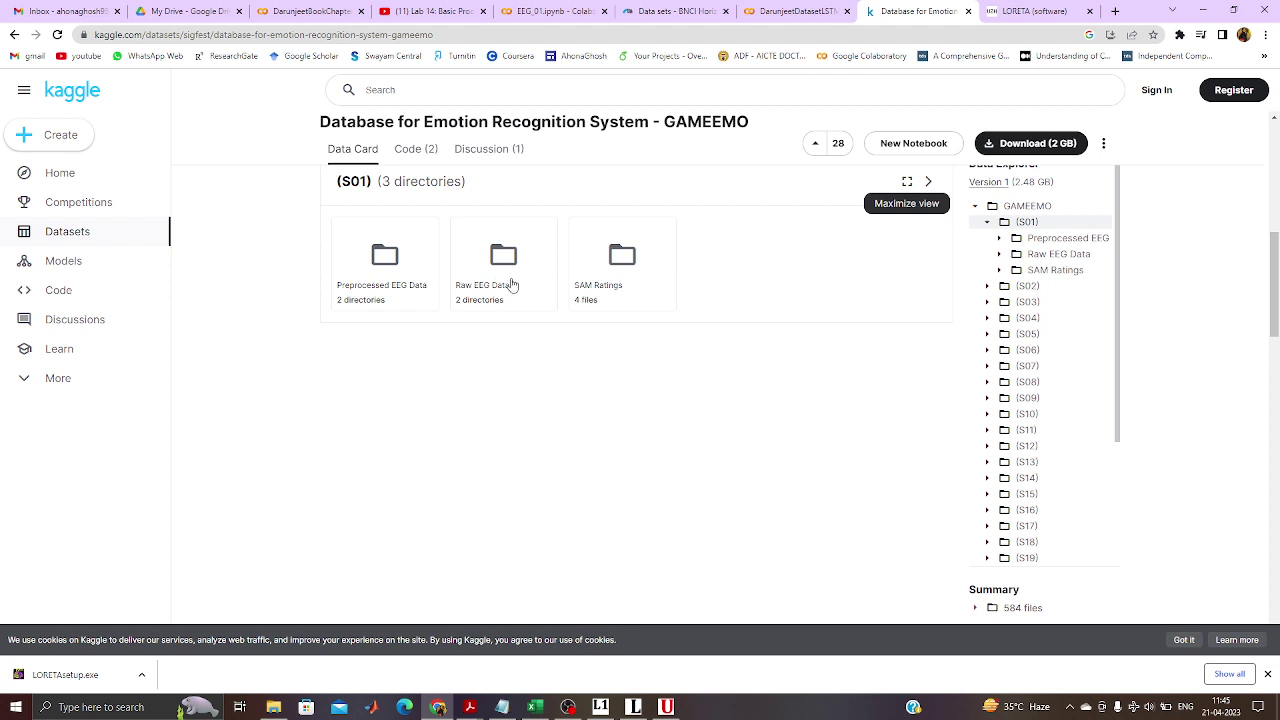
double_click(471, 289)
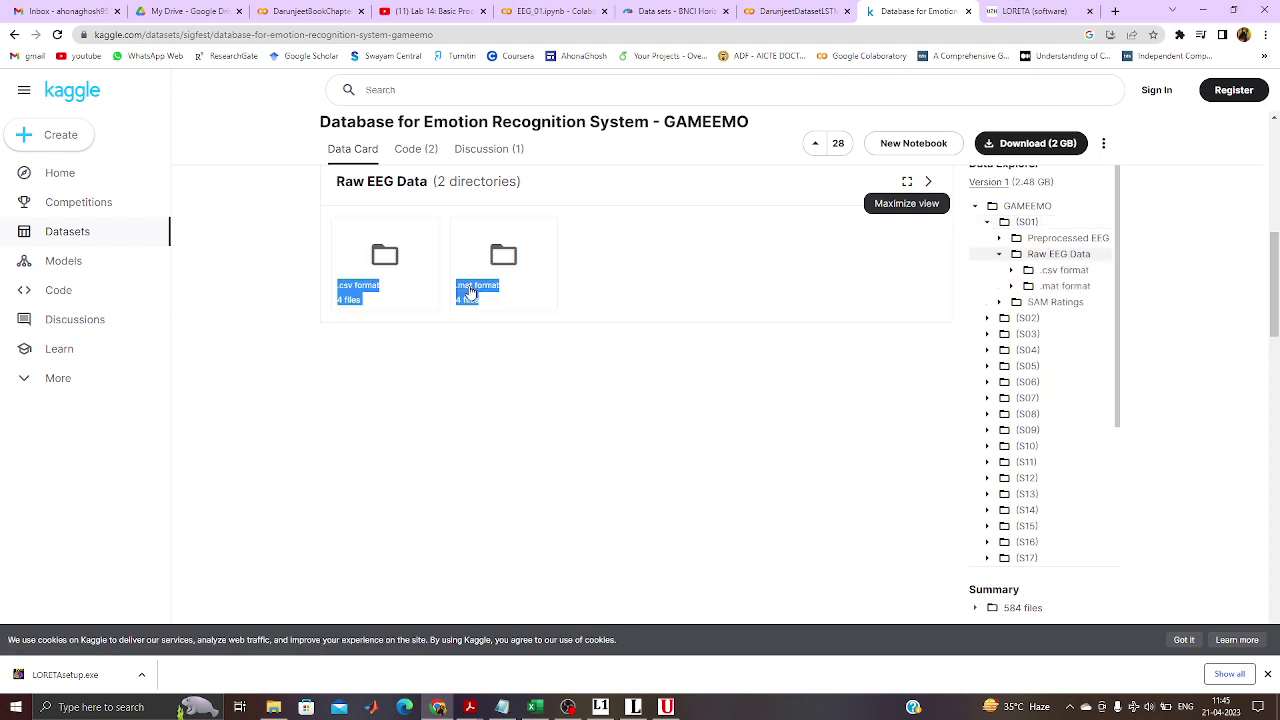
left_click(608, 279)
Switch to File Explorer, go up to the IEM folder and view the electrode columns of S01G1.csv in Excel.
left_click(268, 710)
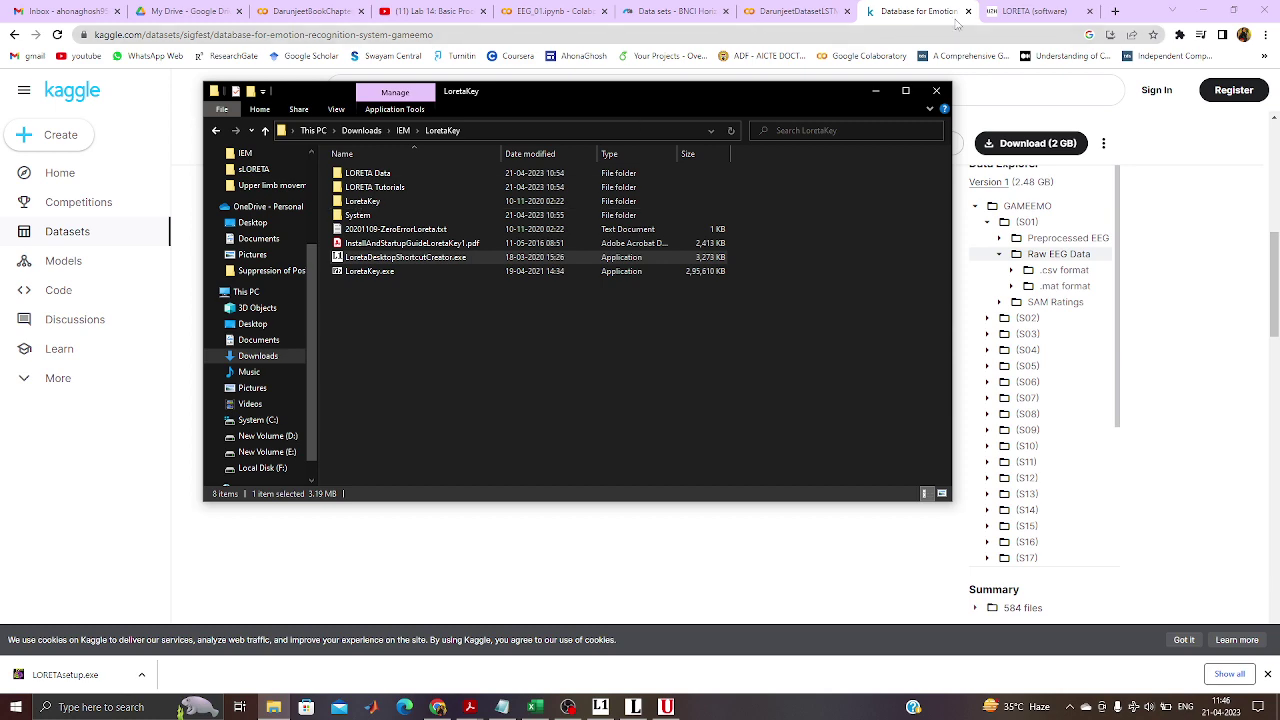
left_click(899, 95)
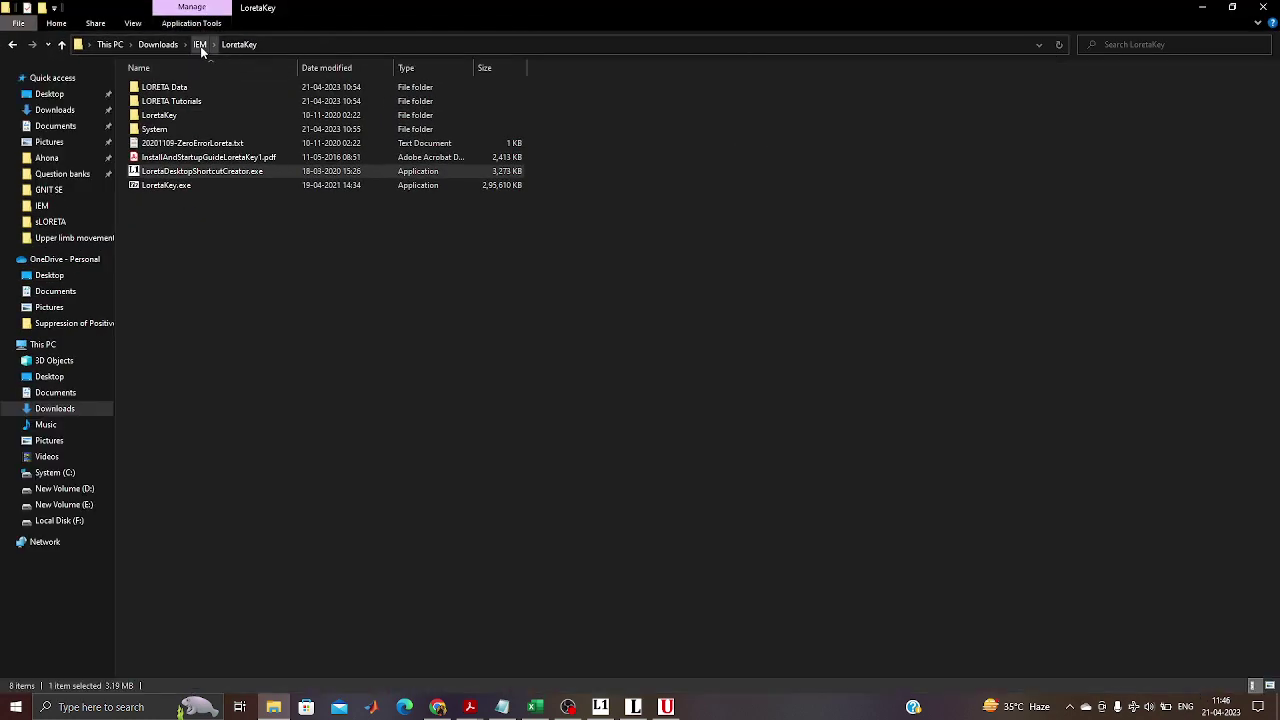
left_click(203, 46)
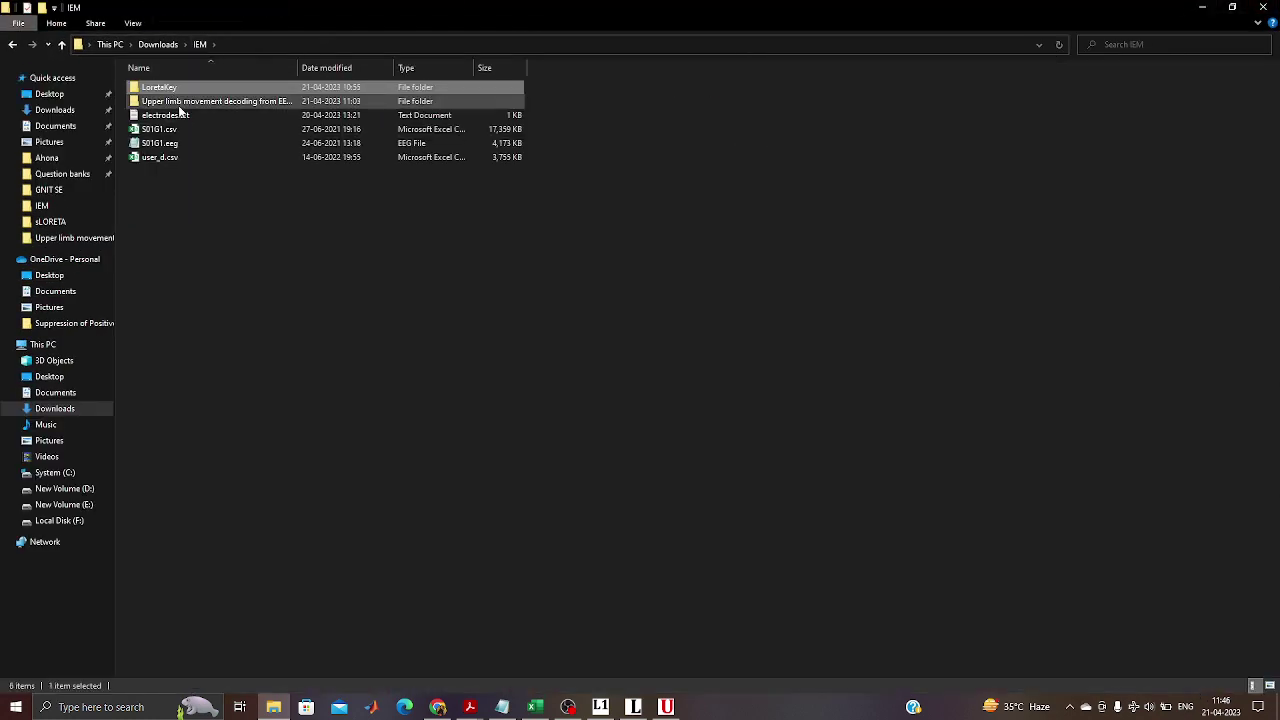
left_click(174, 131)
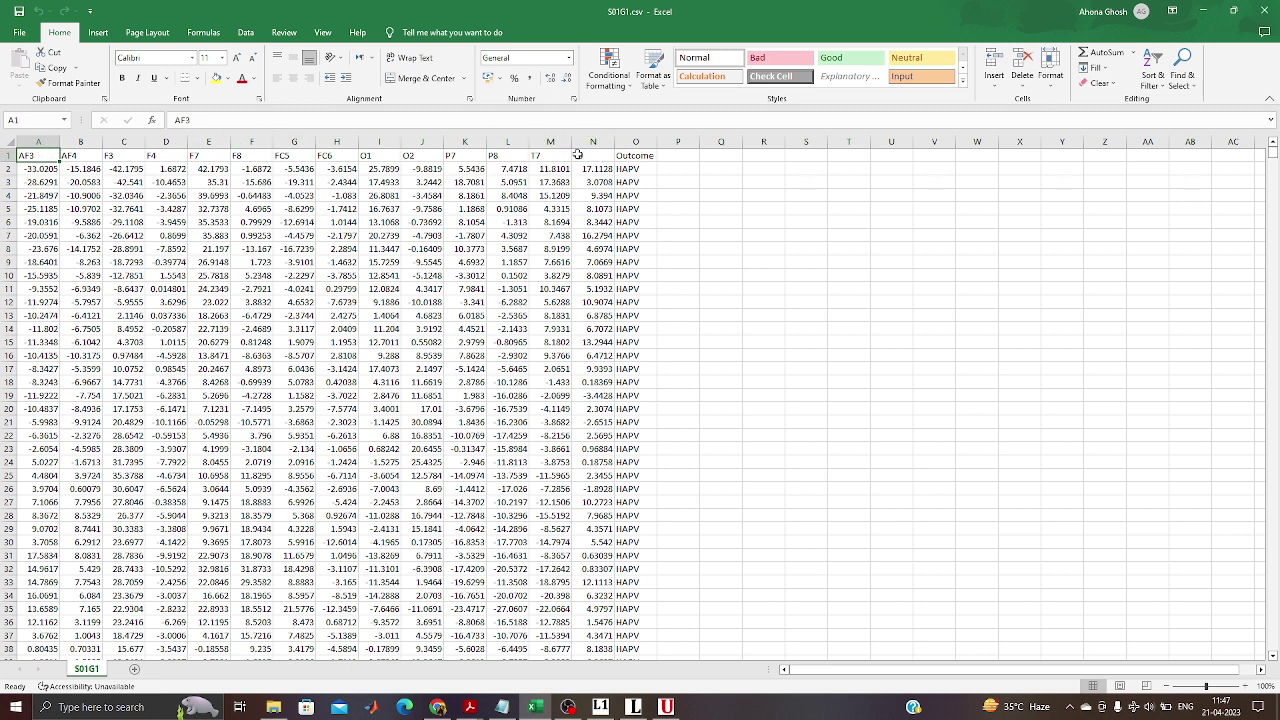
Check the electrode names file input in Utilities64, and review the one-per-line electrode list in electrodes.txt from the IEM folder.
left_click(666, 707)
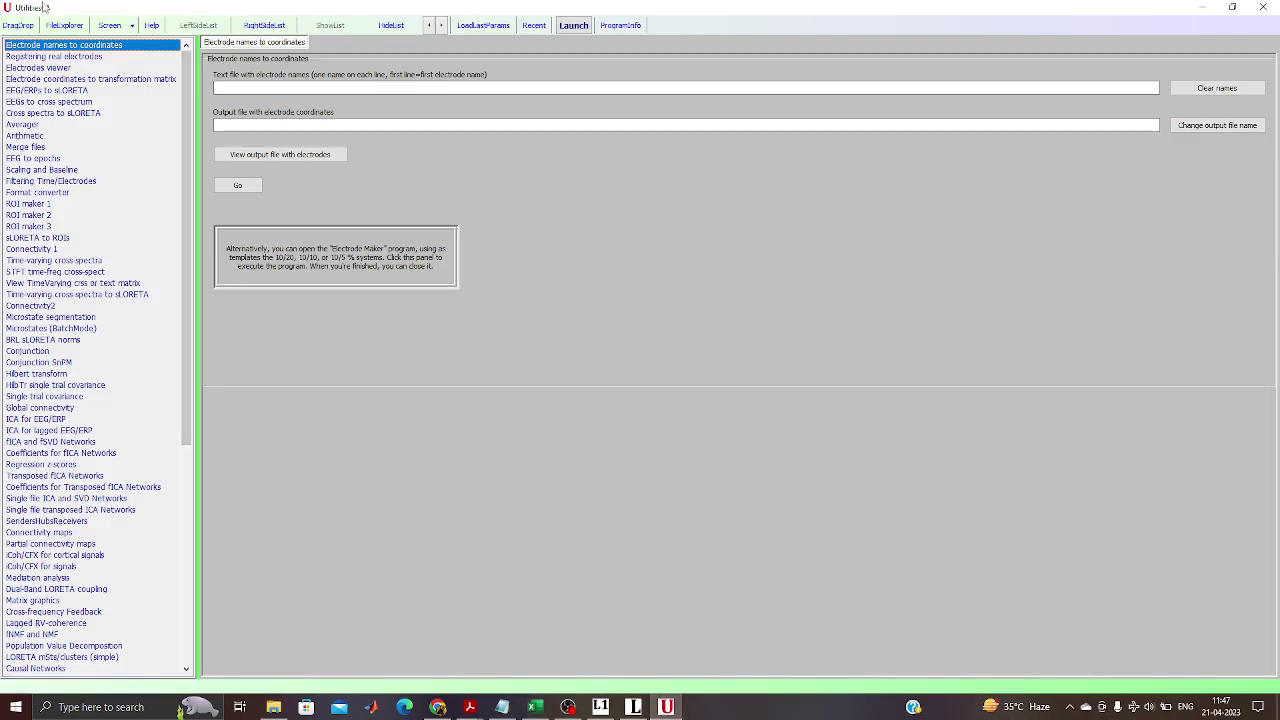
left_click(229, 86)
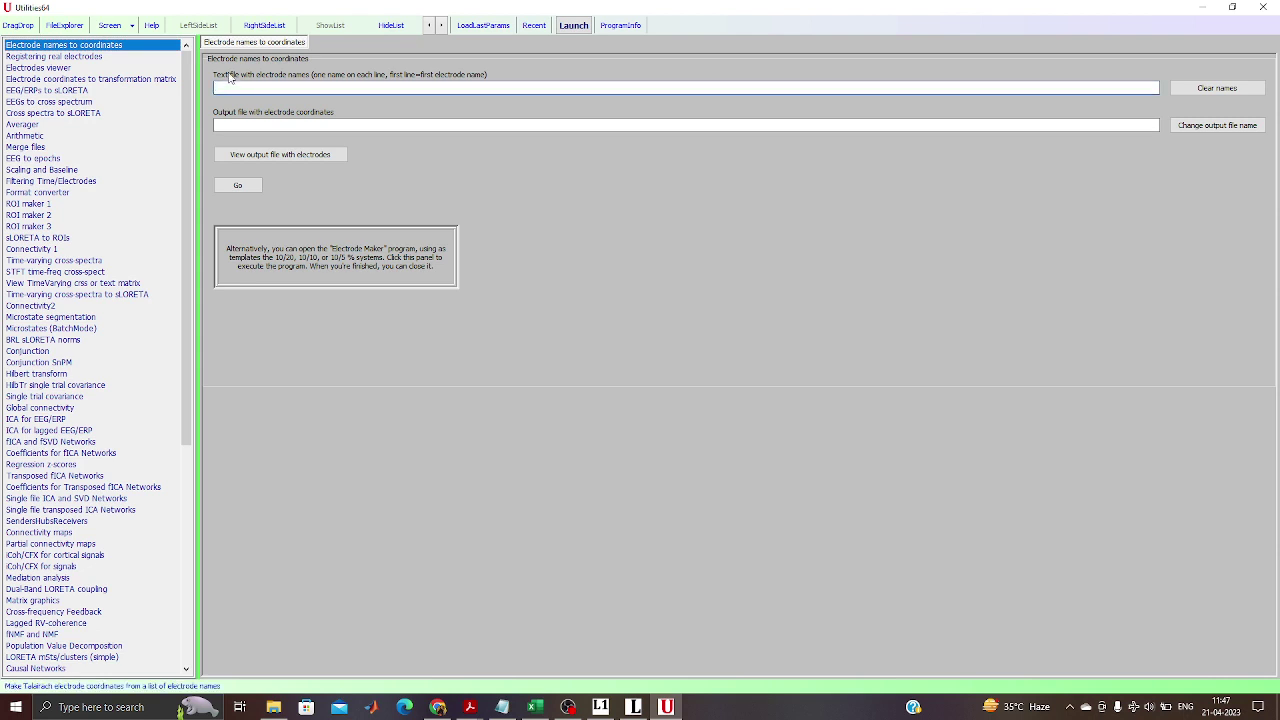
left_click(273, 707)
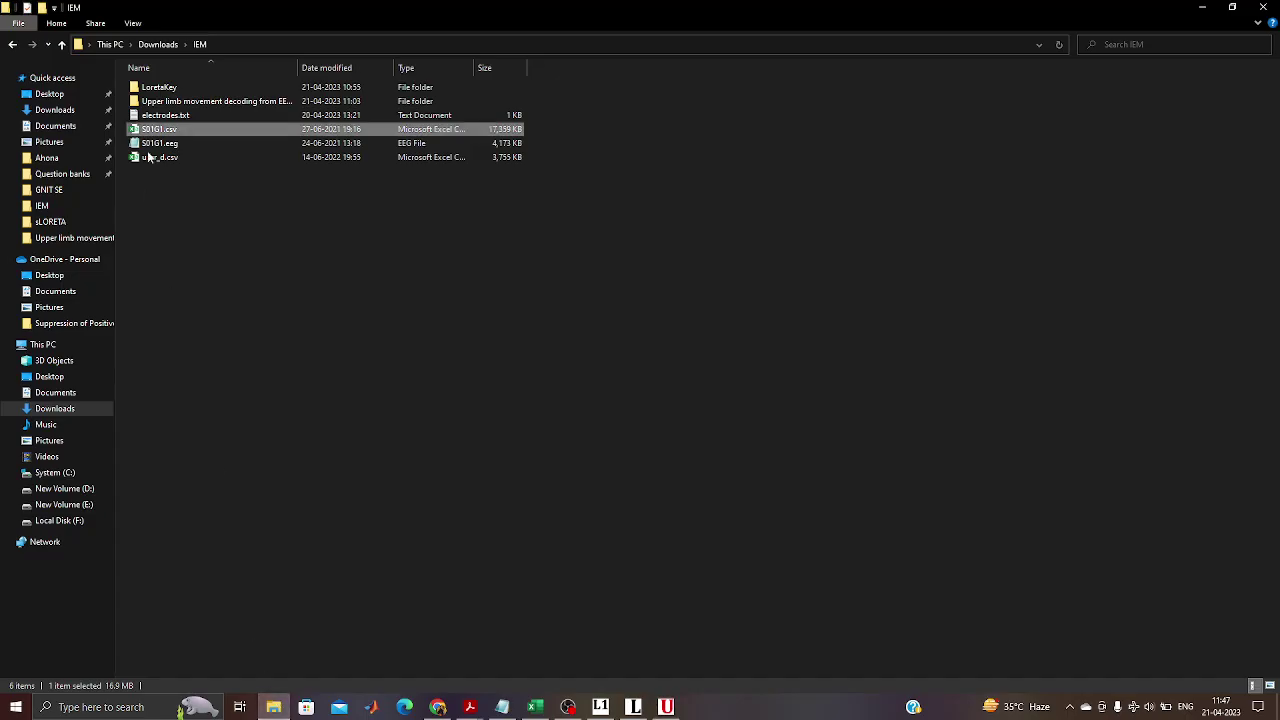
double_click(175, 117)
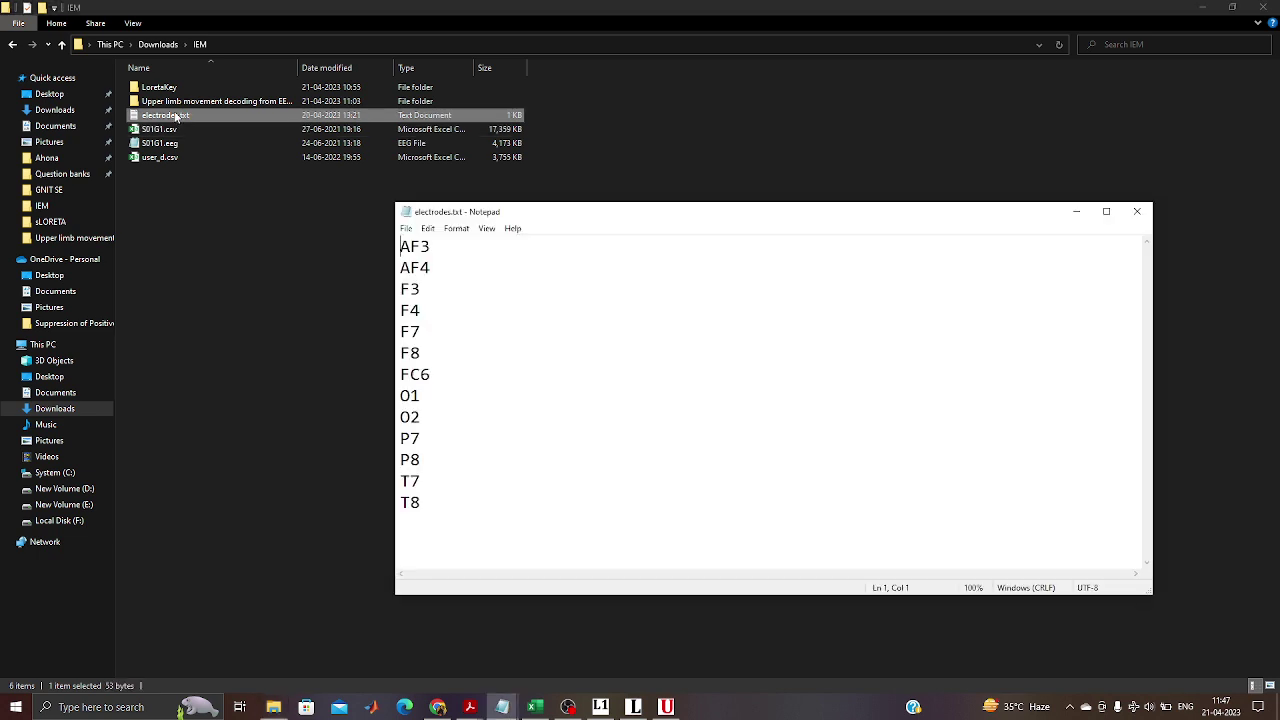
left_click_drag(402, 247, 425, 489)
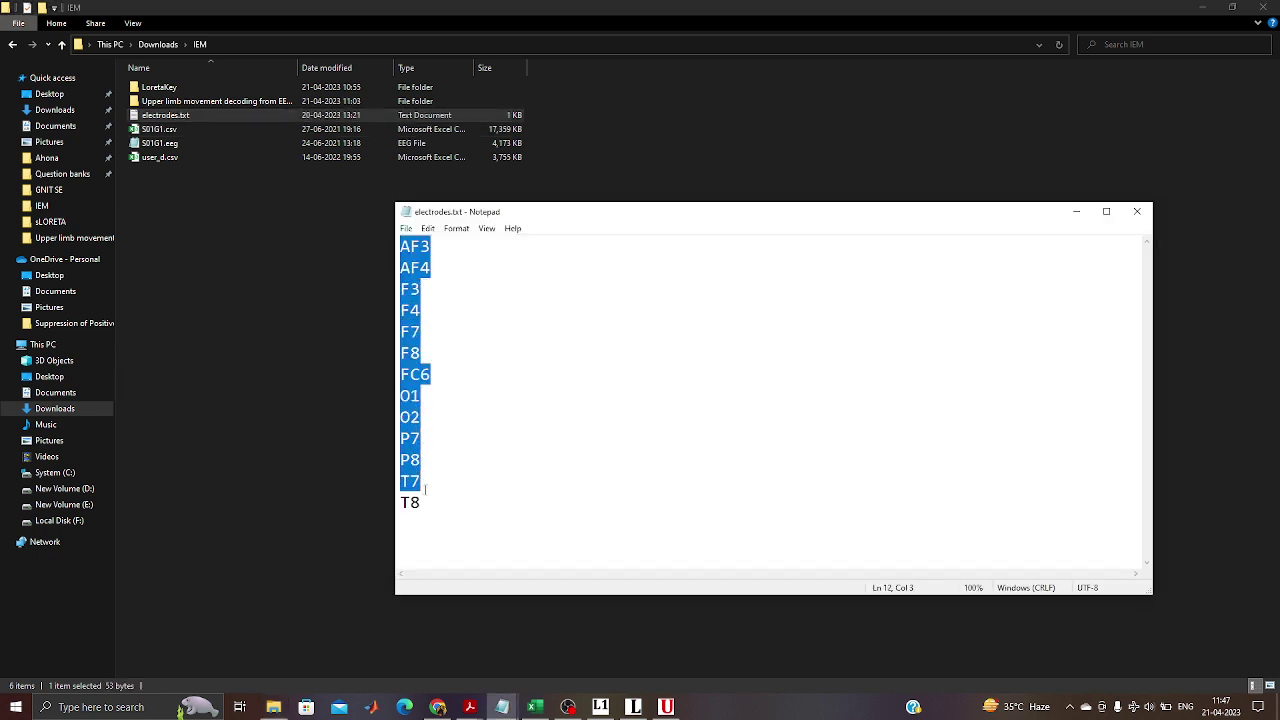
left_click(252, 277)
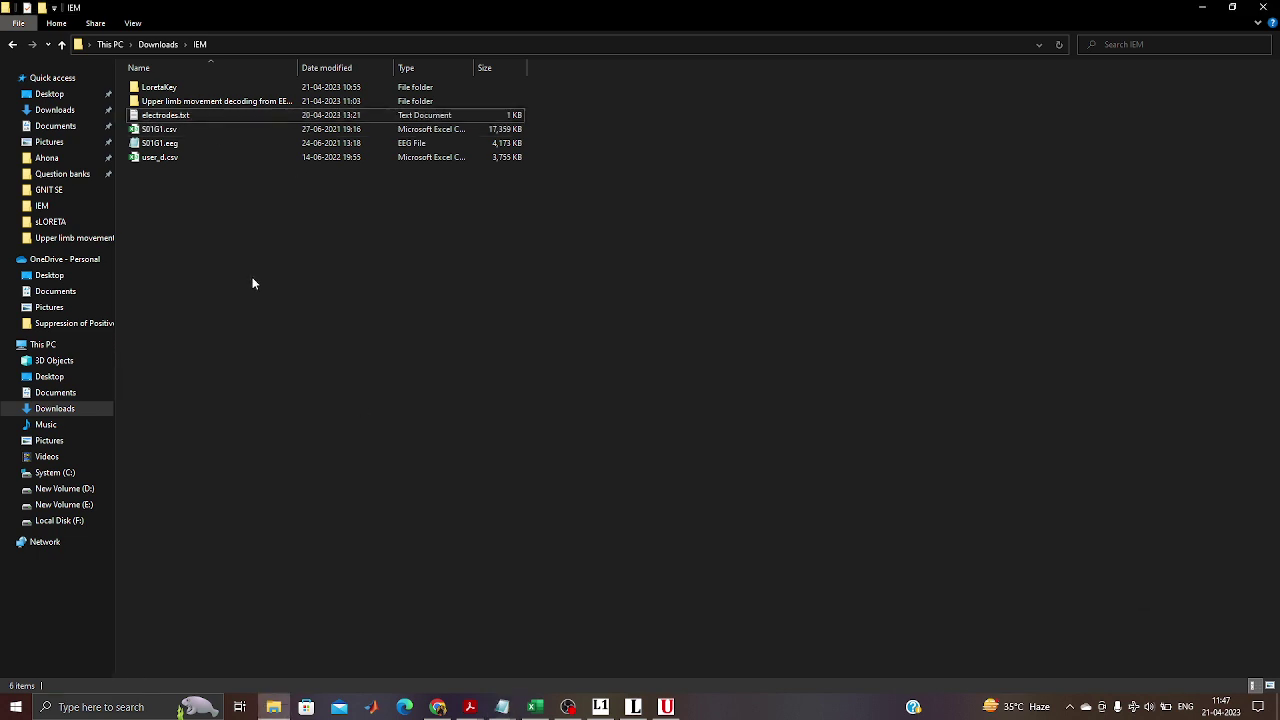
Create a new text document in the IEM folder and open it in Notepad.
right_click(250, 277)
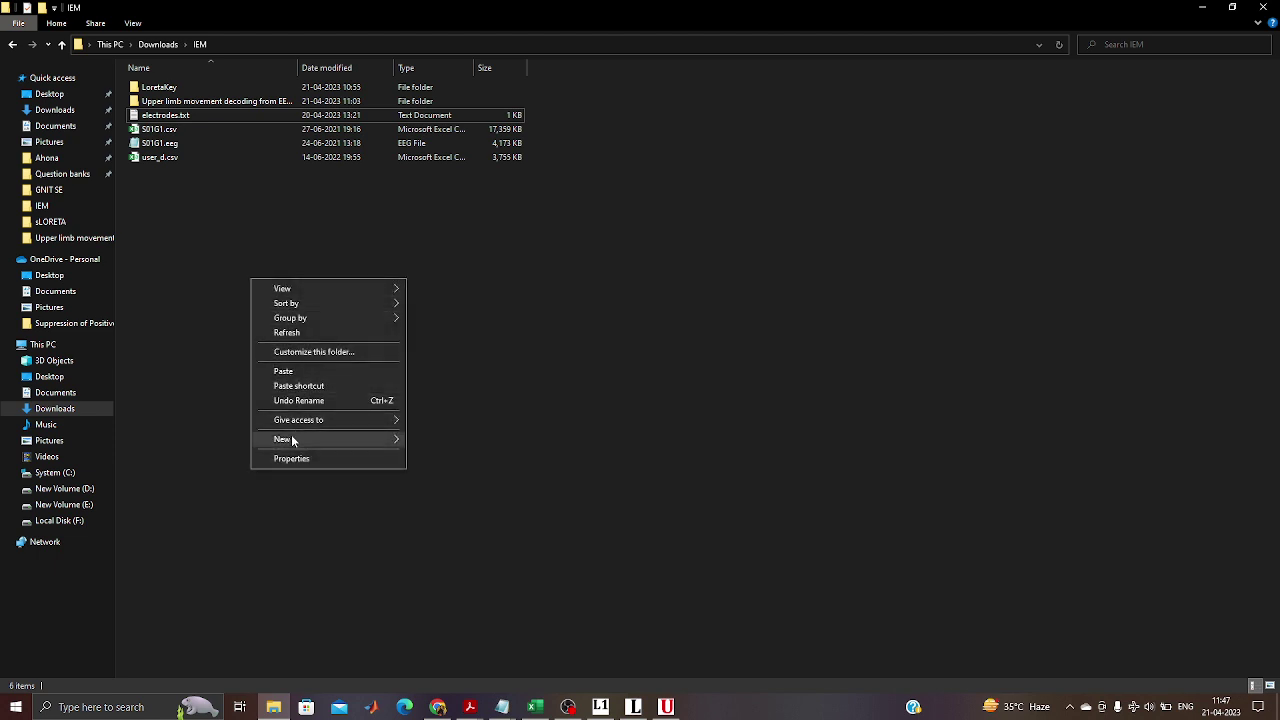
mouse_move(325, 440)
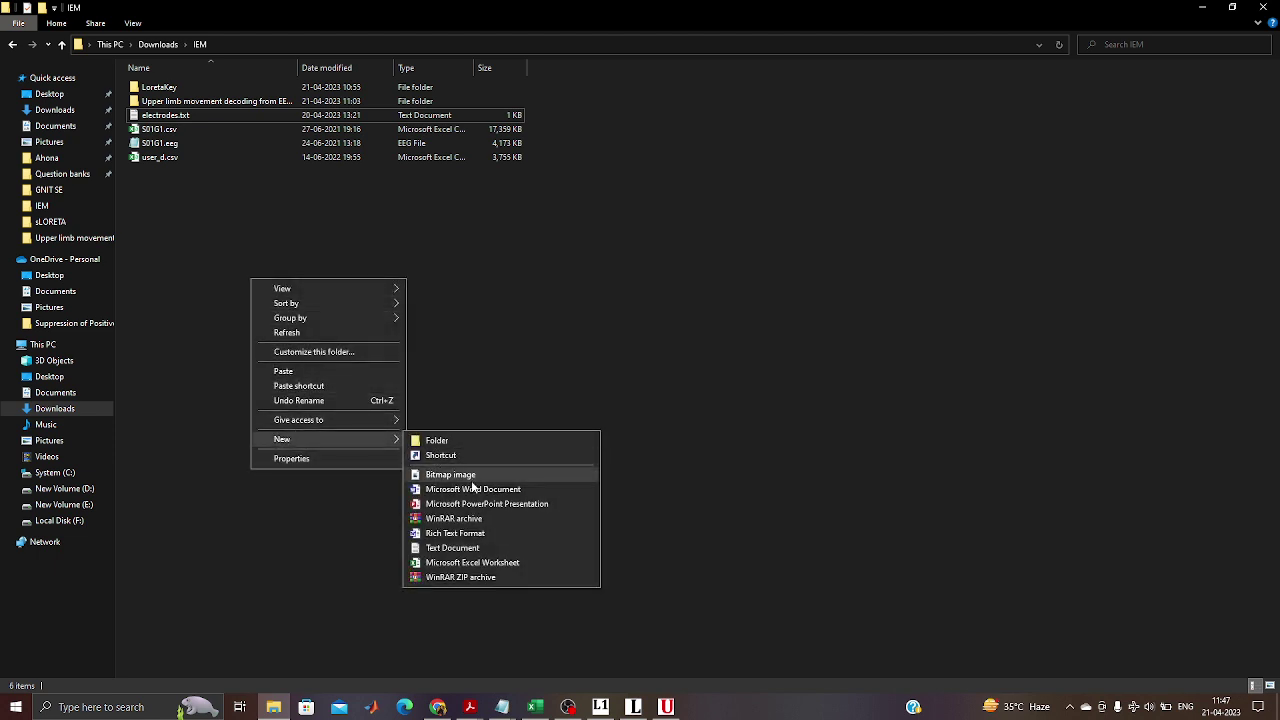
left_click(455, 547)
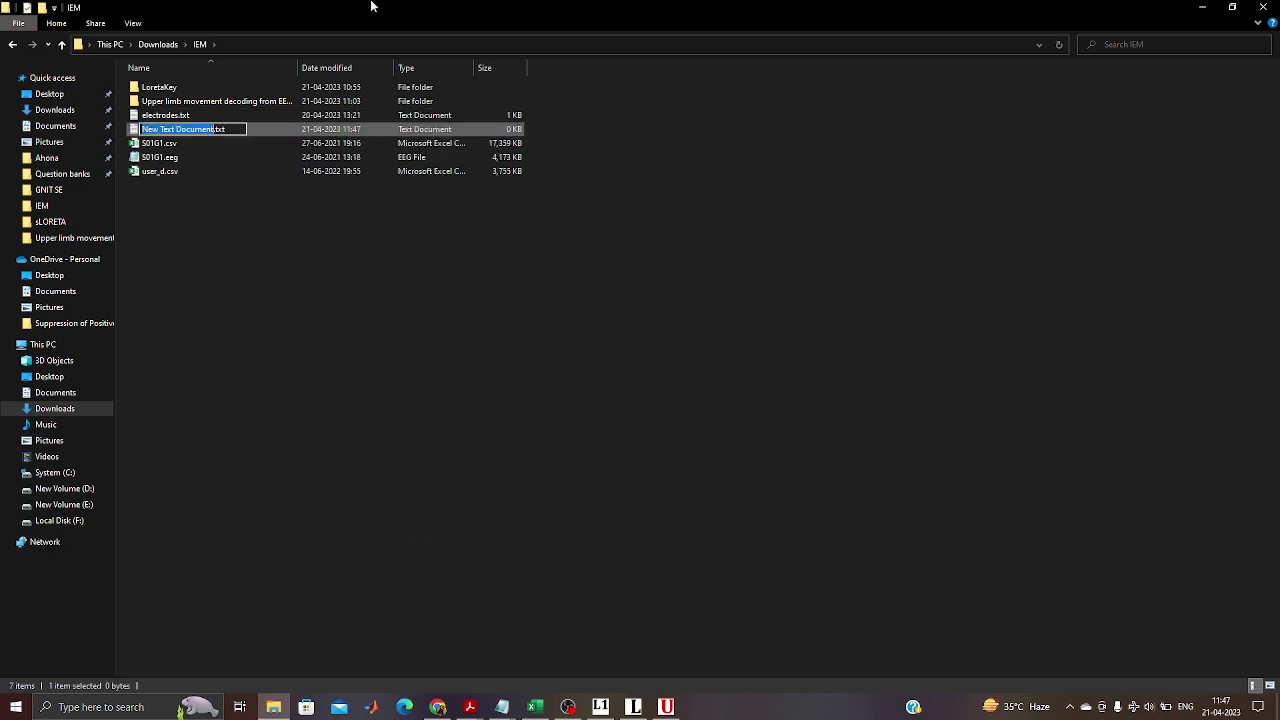
double_click(140, 130)
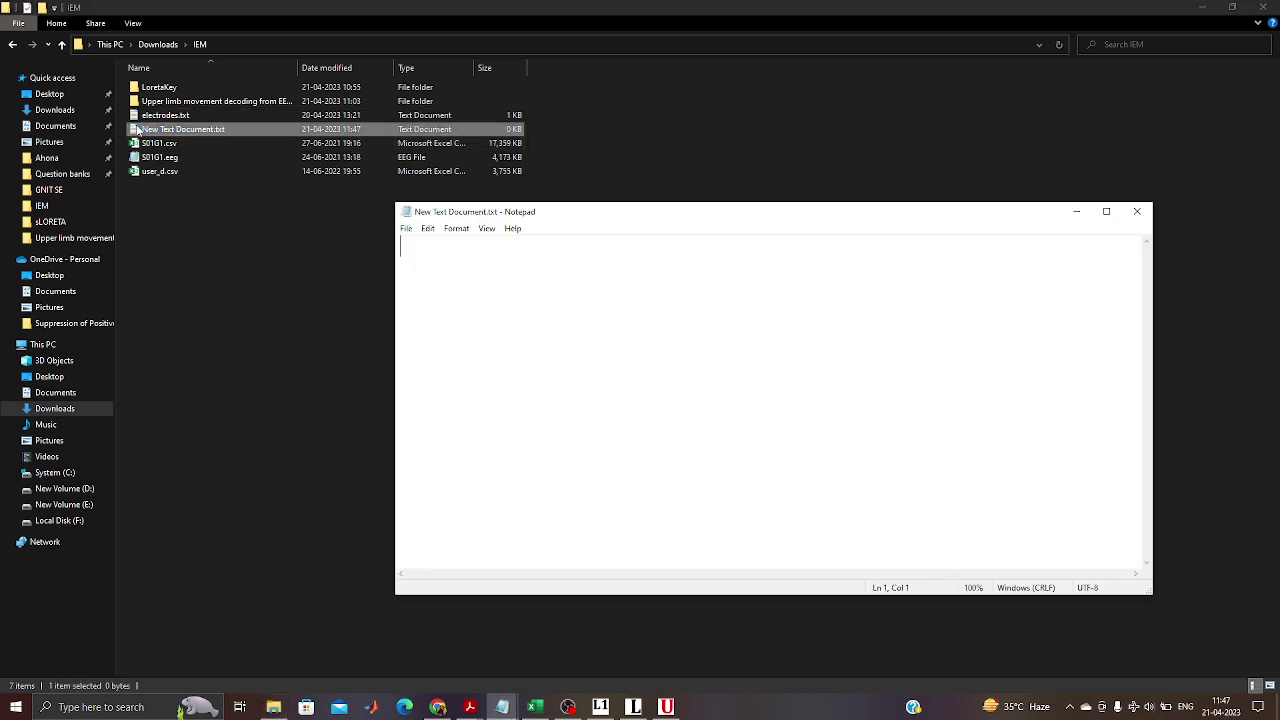
Bring up S01G1.csv in Excel as a smaller window and arrange it beside the empty Notepad document with its header row visible.
mouse_move(677, 707)
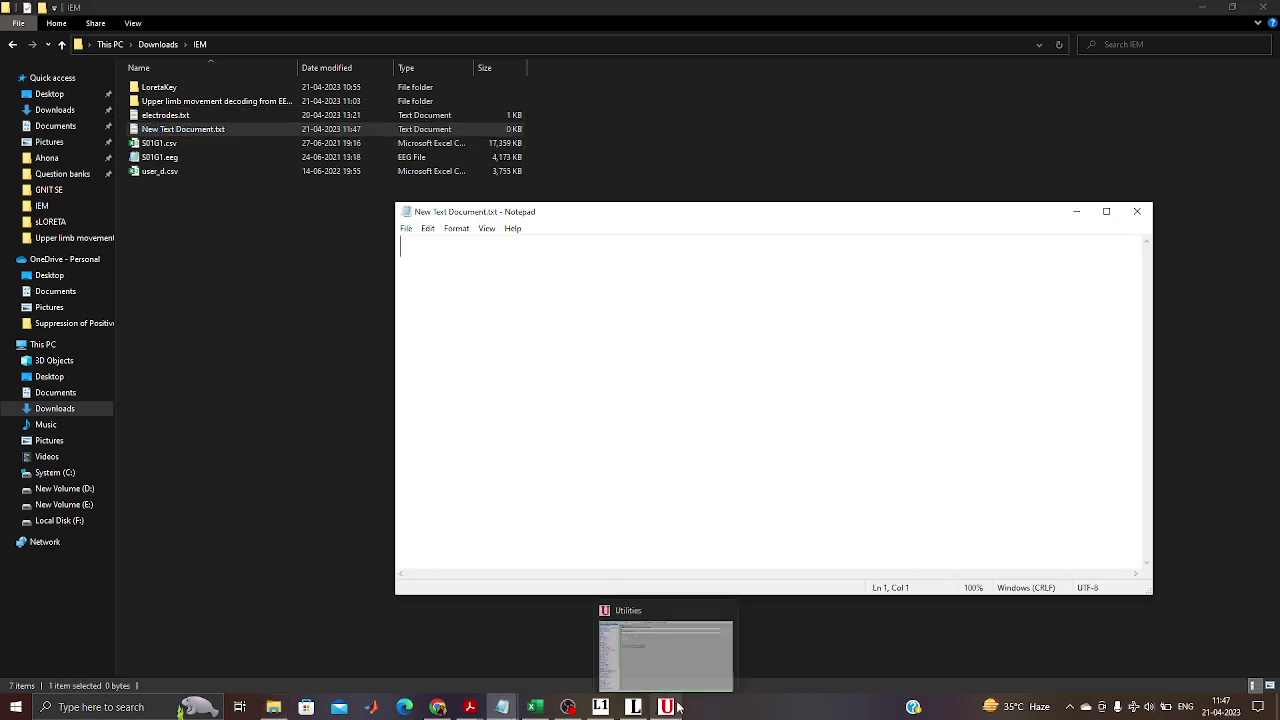
left_click(535, 707)
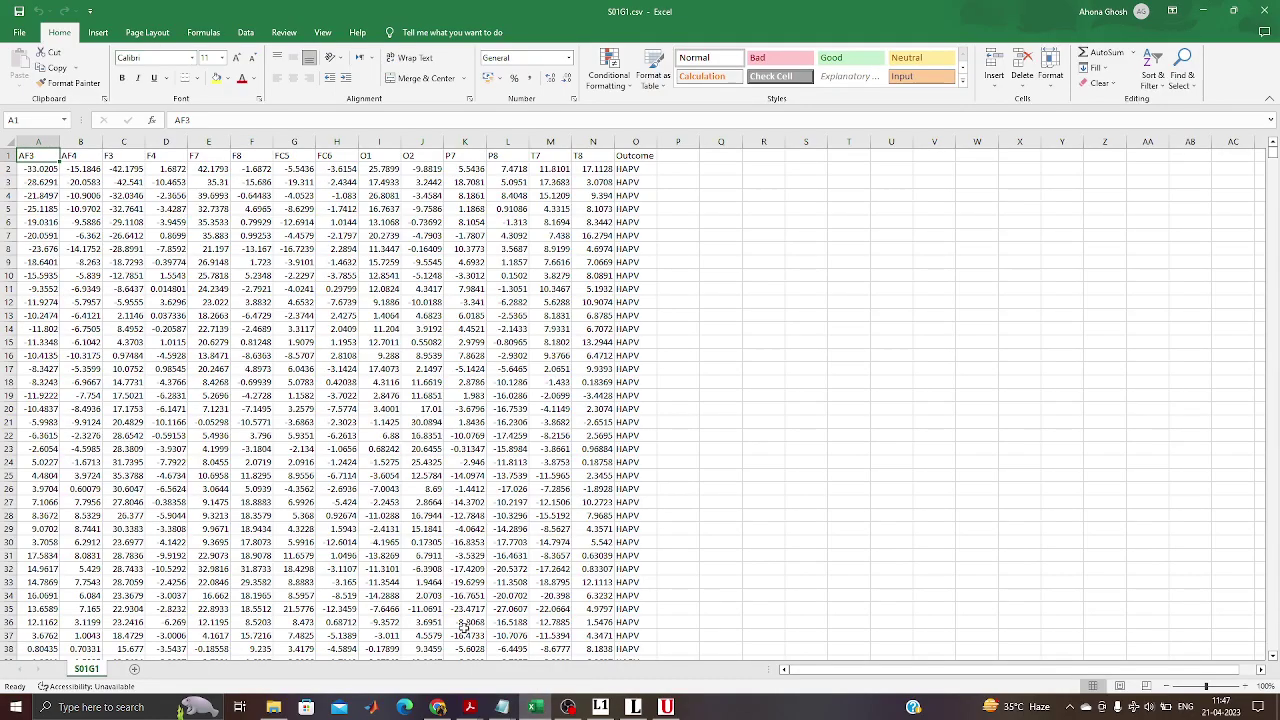
left_click(1233, 11)
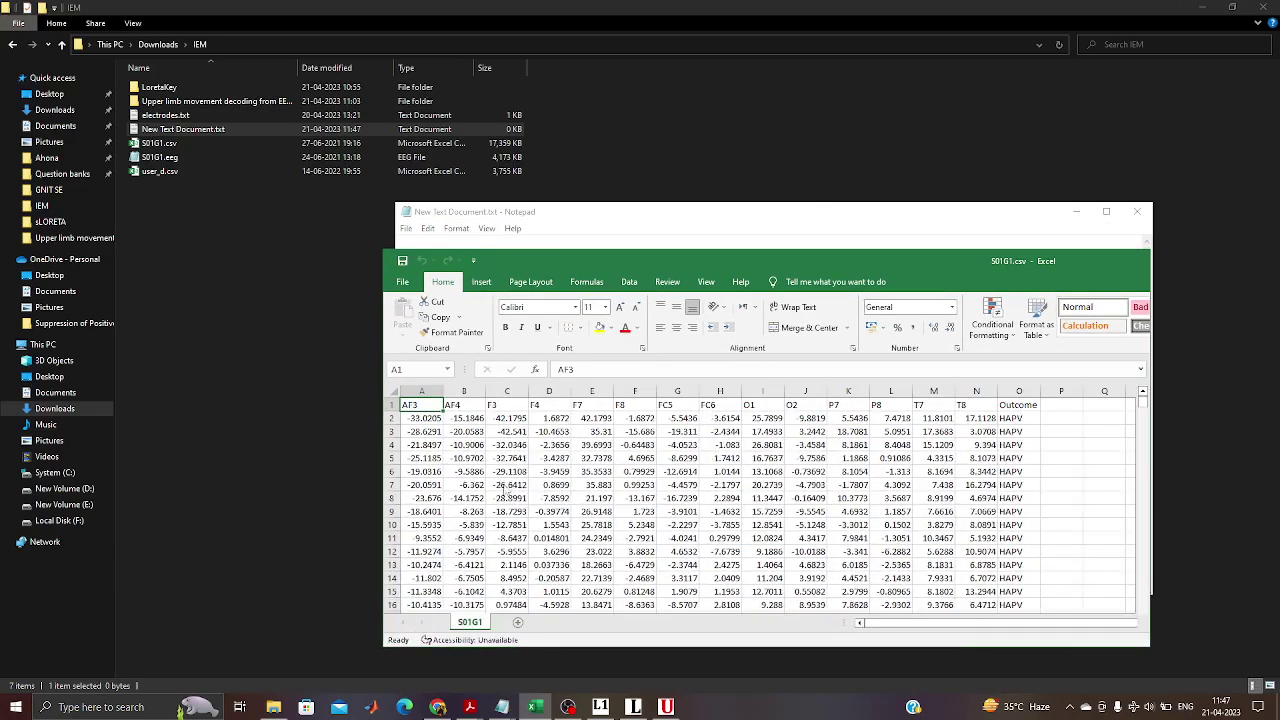
left_click_drag(612, 262, 339, 169)
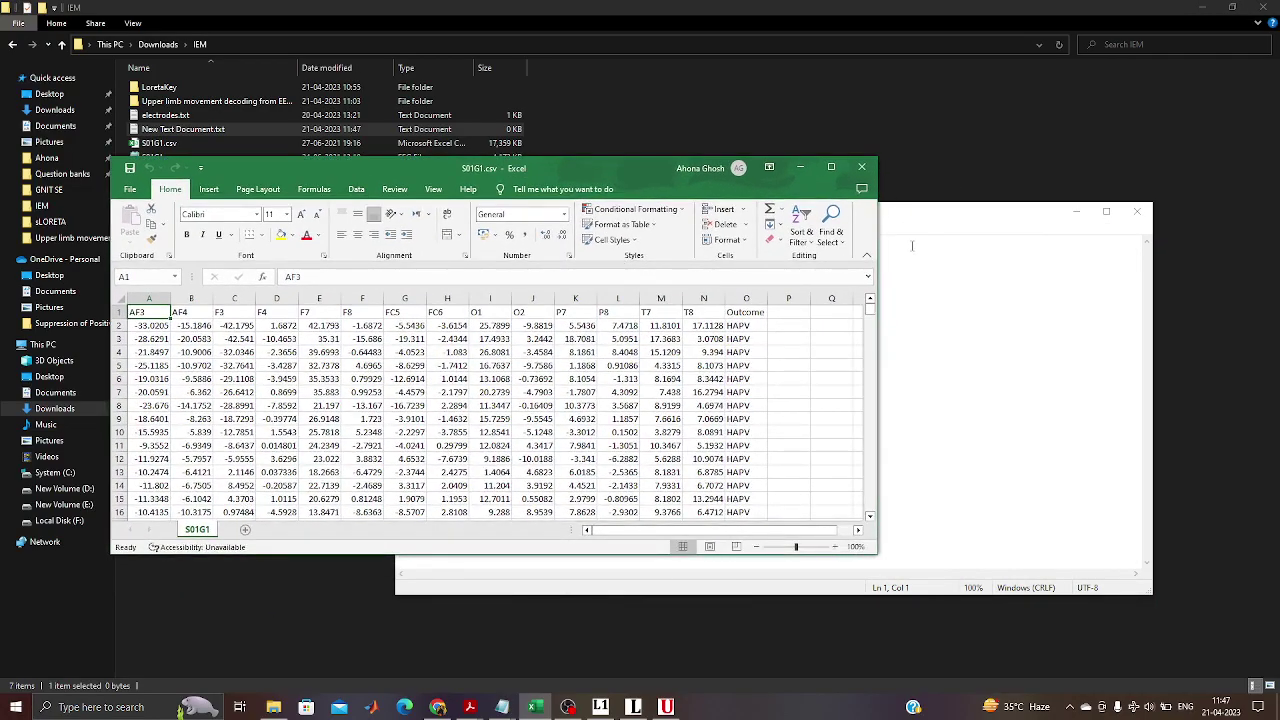
left_click_drag(945, 215, 1058, 209)
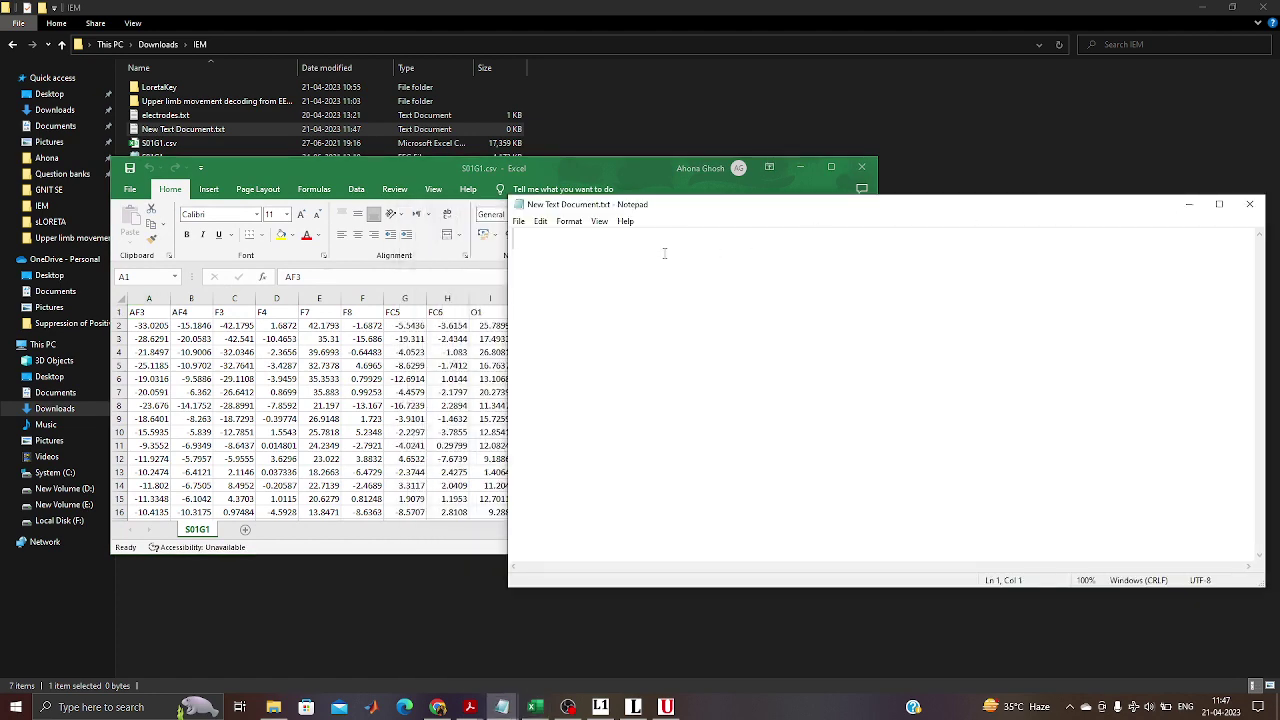
List the electrode names AF3, AF4, F3, F4, F7 and F8 one per line, keeping the spreadsheet's remaining headers in view.
type("AF3")
key("Return")
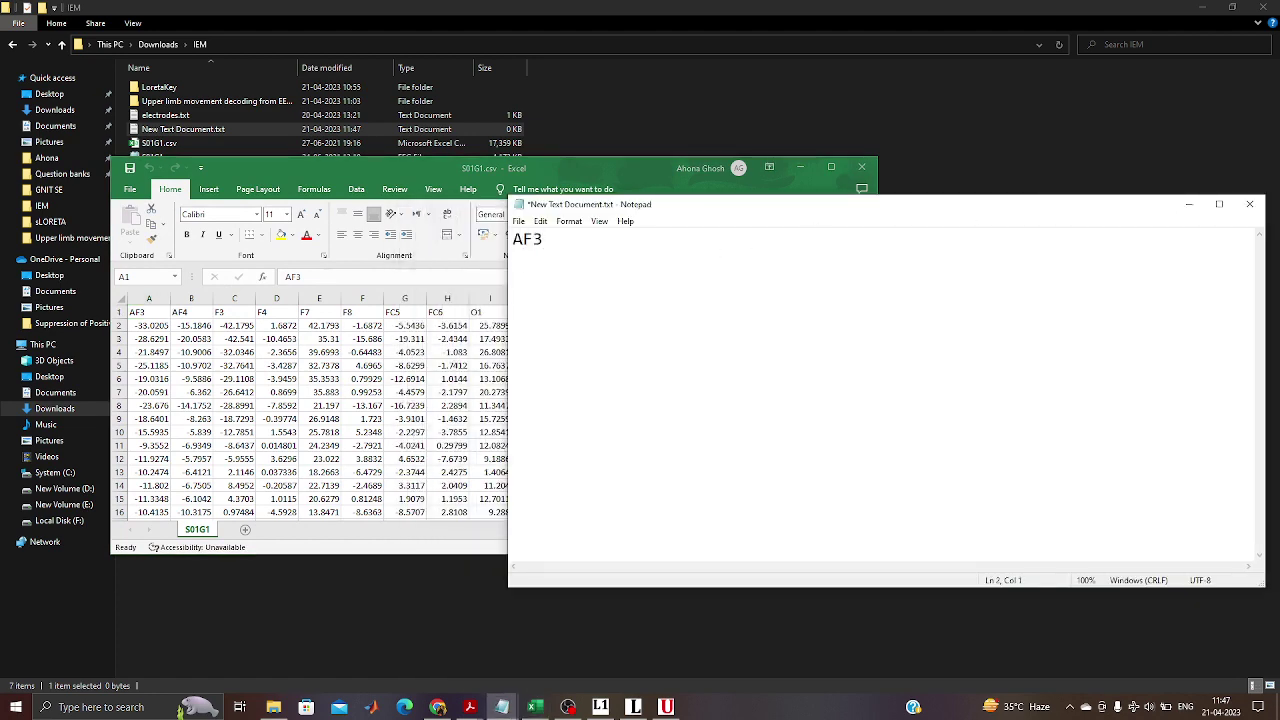
type("AF4")
key("Return")
type("F3 F4")
key("Return")
type("F7 F8")
left_click_drag(665, 211, 573, 370)
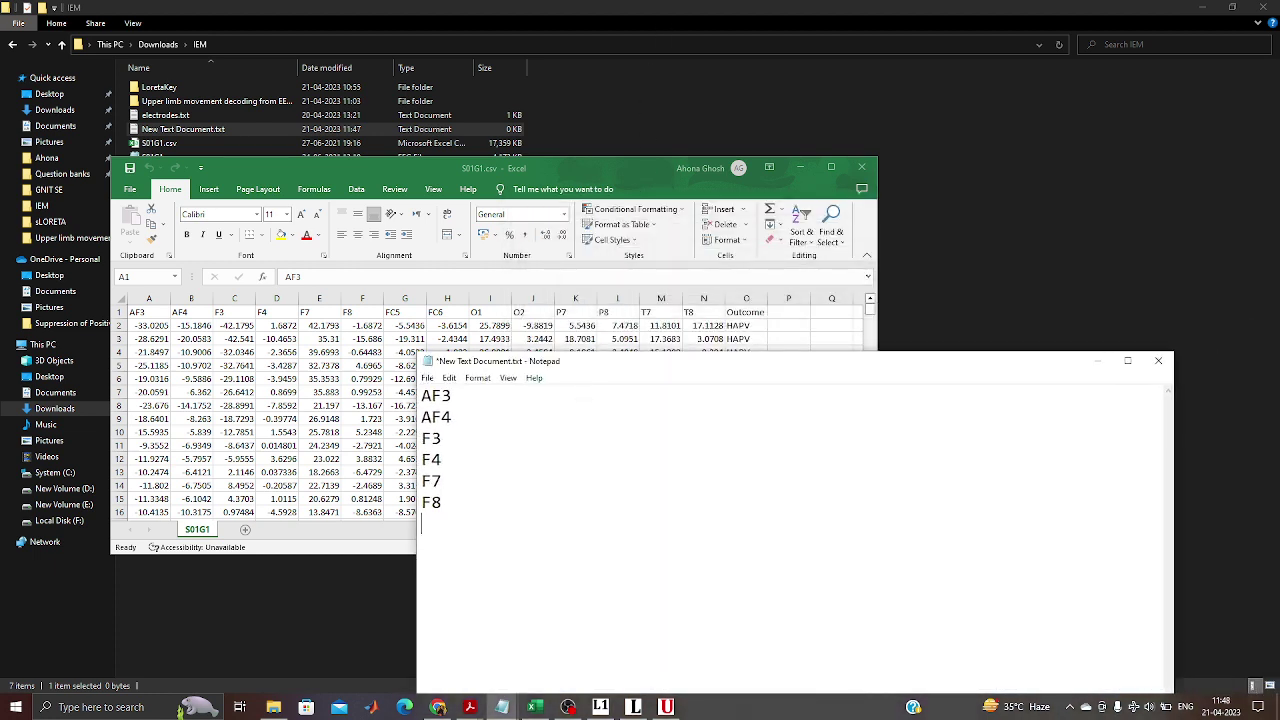
Add FC5 and FC6 on separate lines below F8 in the electrode list.
type("FC6")
key("Home")
key("Return")
type("FC6")
key("BackSpace")
type("5")
key("Down")
key("Down")
Complete the electrode list with O1, O2, P7, P8, T7 and T8, one per line.
type("O1")
key("Return")
type("O2 ")
type("P7 ")
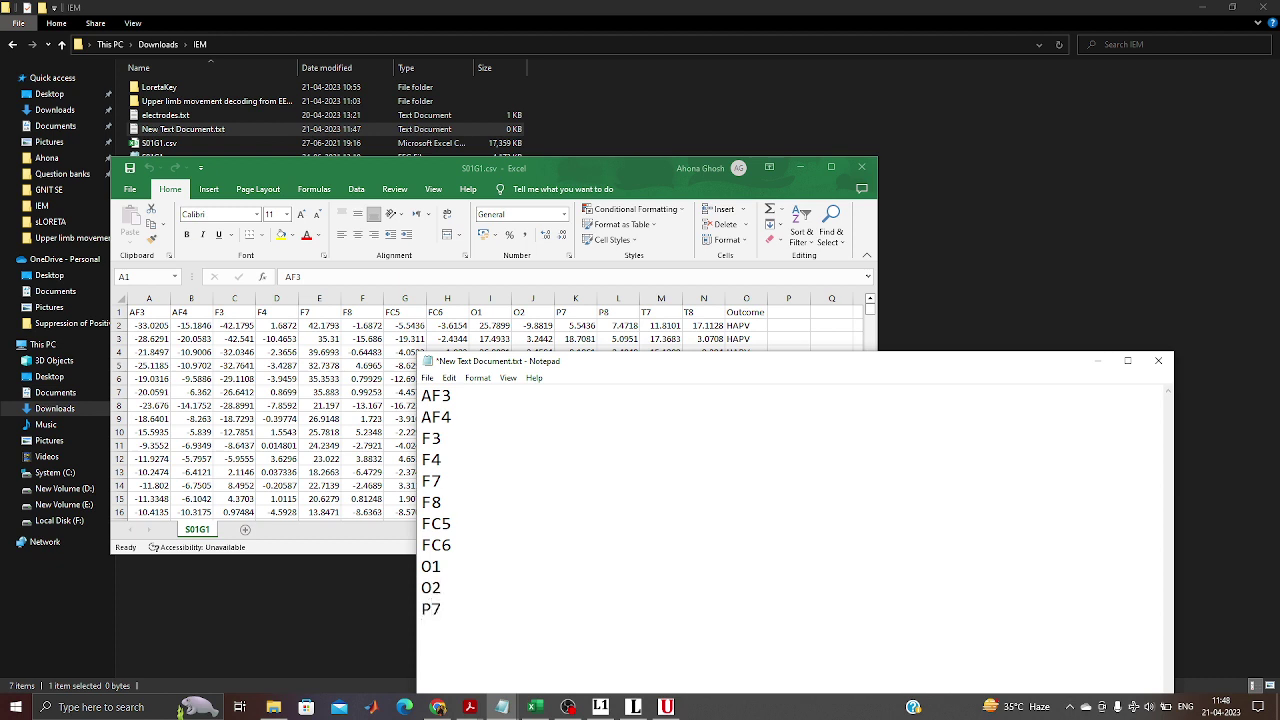
type("P8 T7 T8")
Save the electrode list as electrode.txt in the IEM folder.
left_click_drag(600, 365, 550, 116)
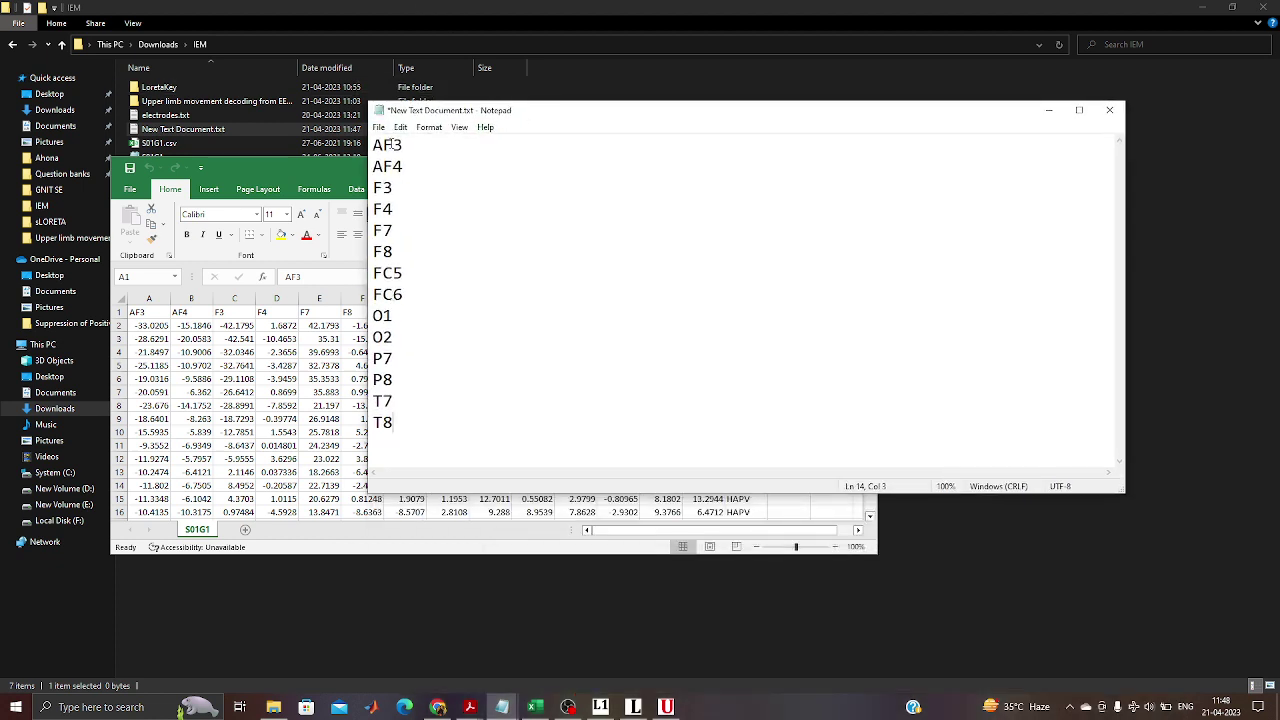
left_click(379, 127)
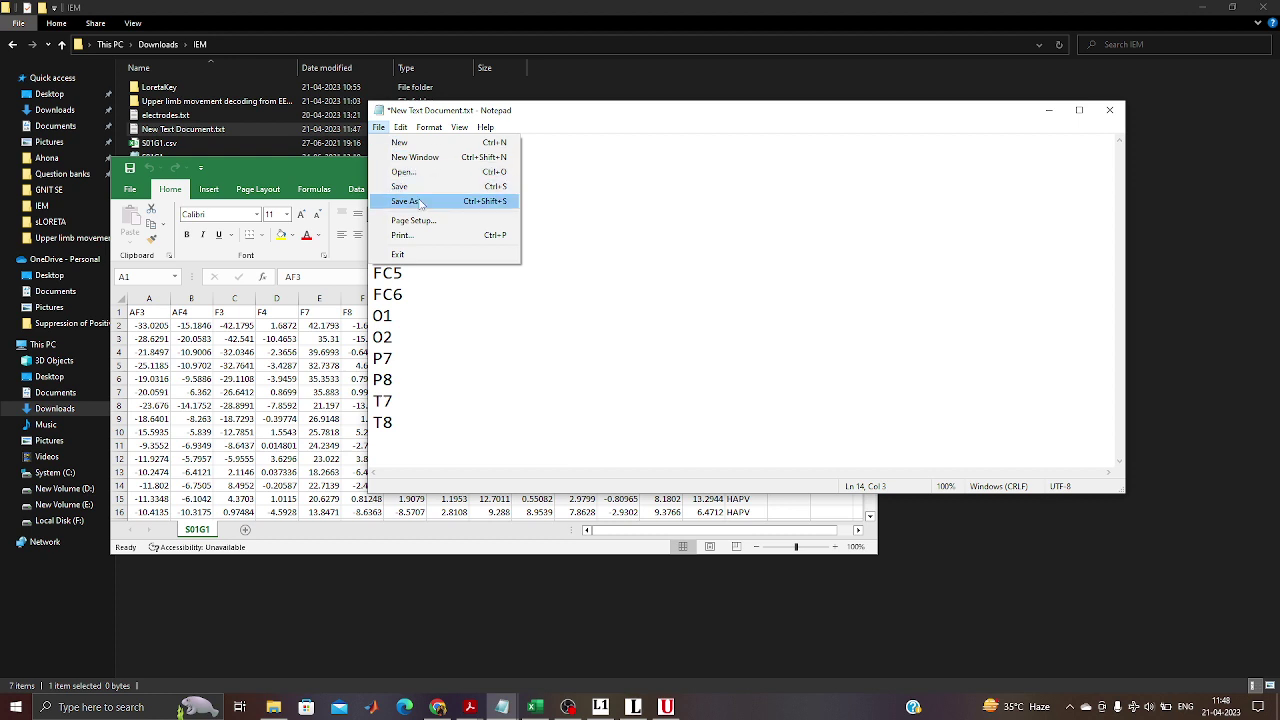
left_click(420, 203)
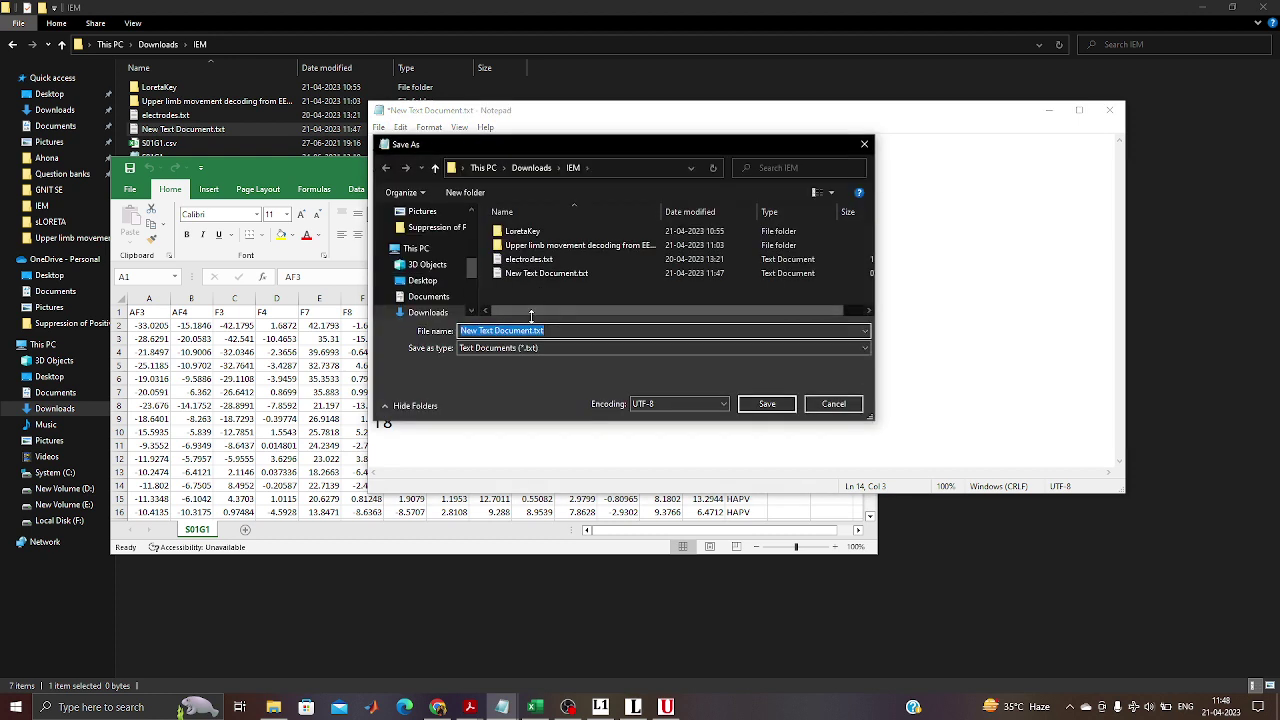
type("electrod")
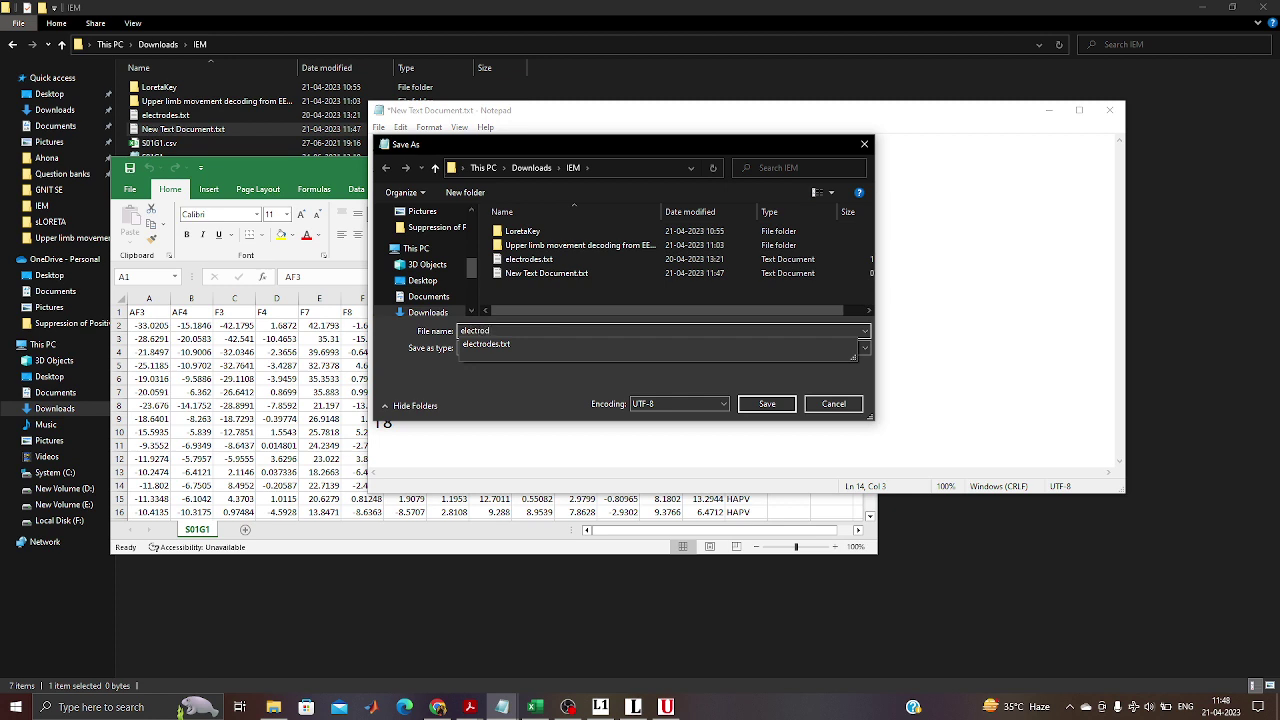
type("e.txt")
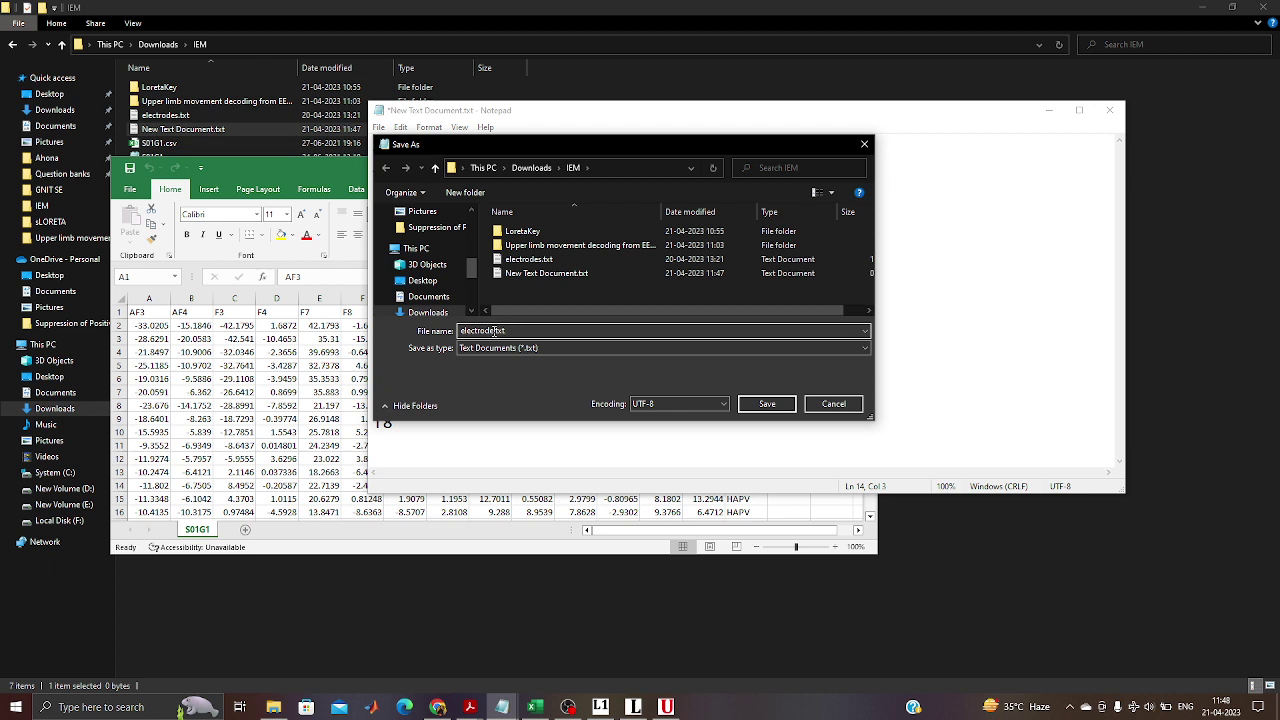
left_click(766, 404)
Switch to File Explorer and compare the electrode lists in electrodes.txt and electrode.txt.
left_click(255, 7)
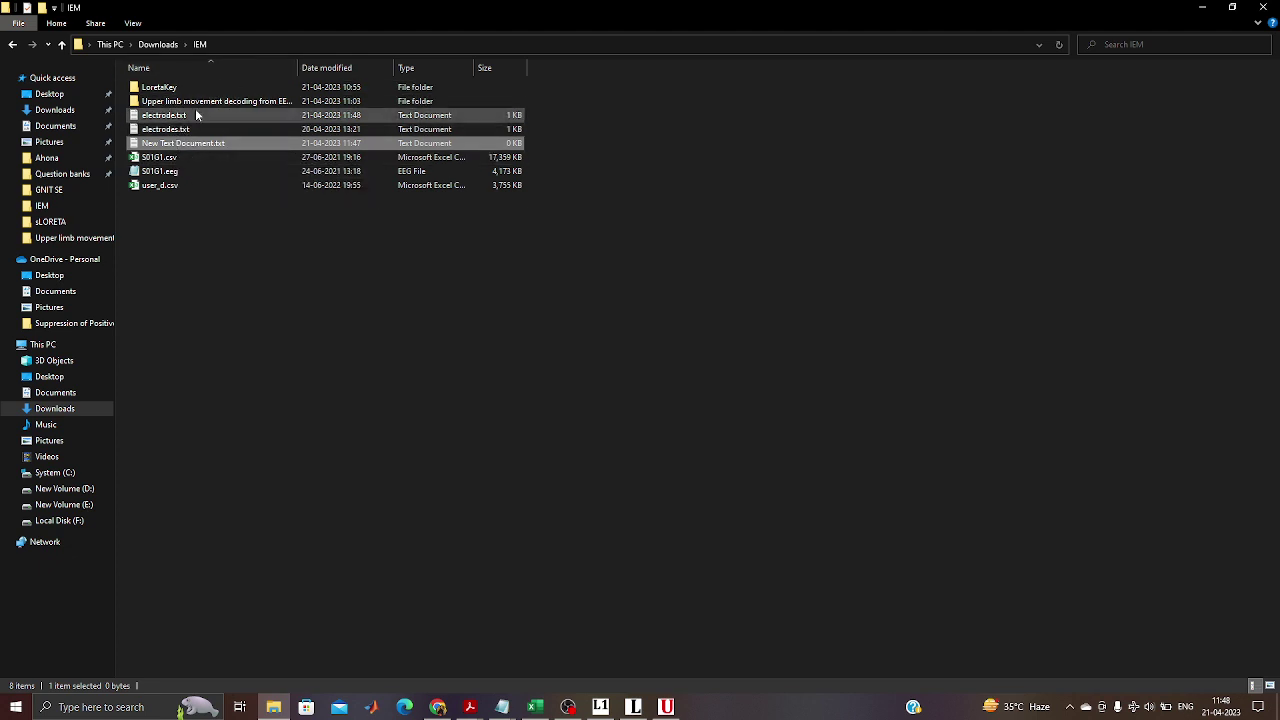
left_click(196, 131)
double_click(196, 131)
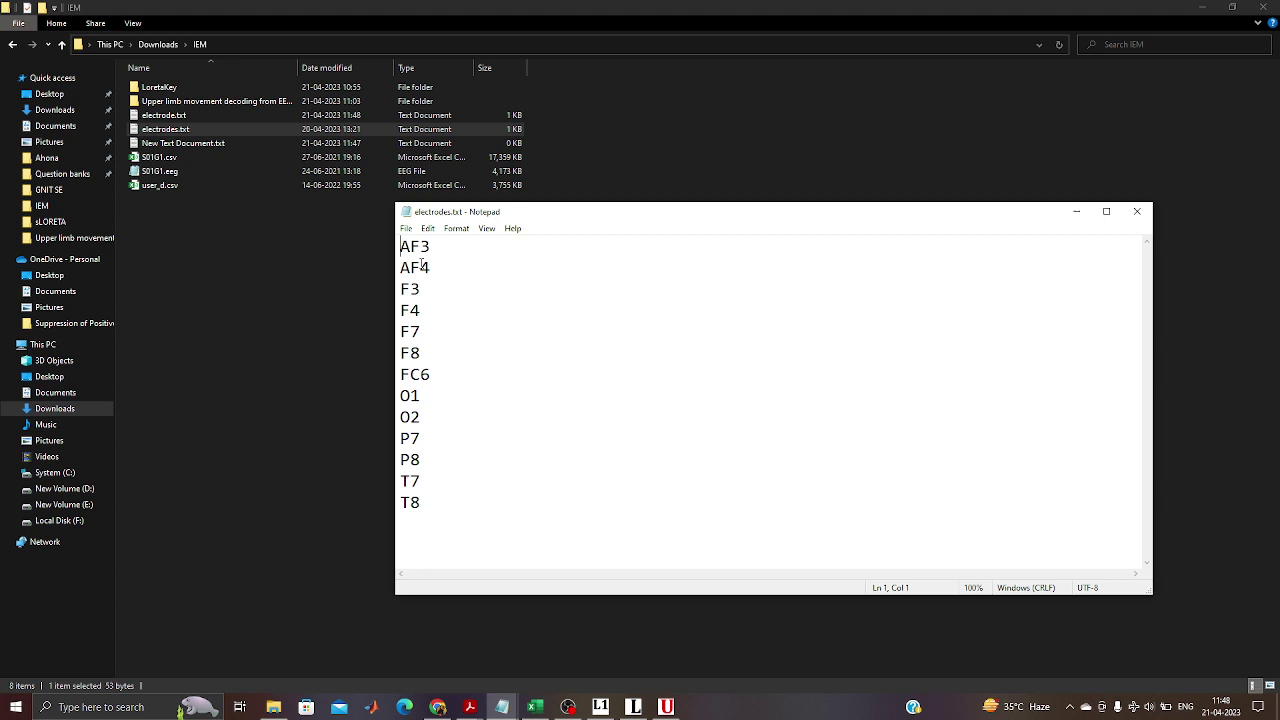
double_click(165, 116)
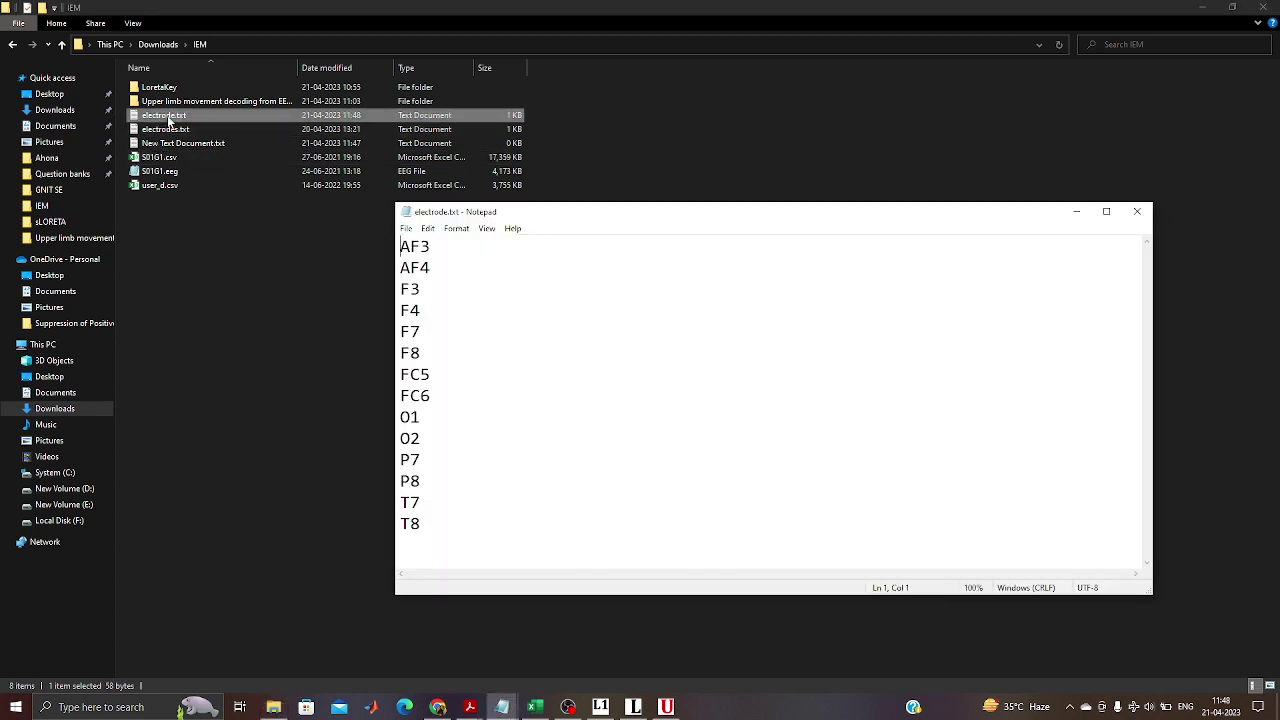
left_click(1136, 211)
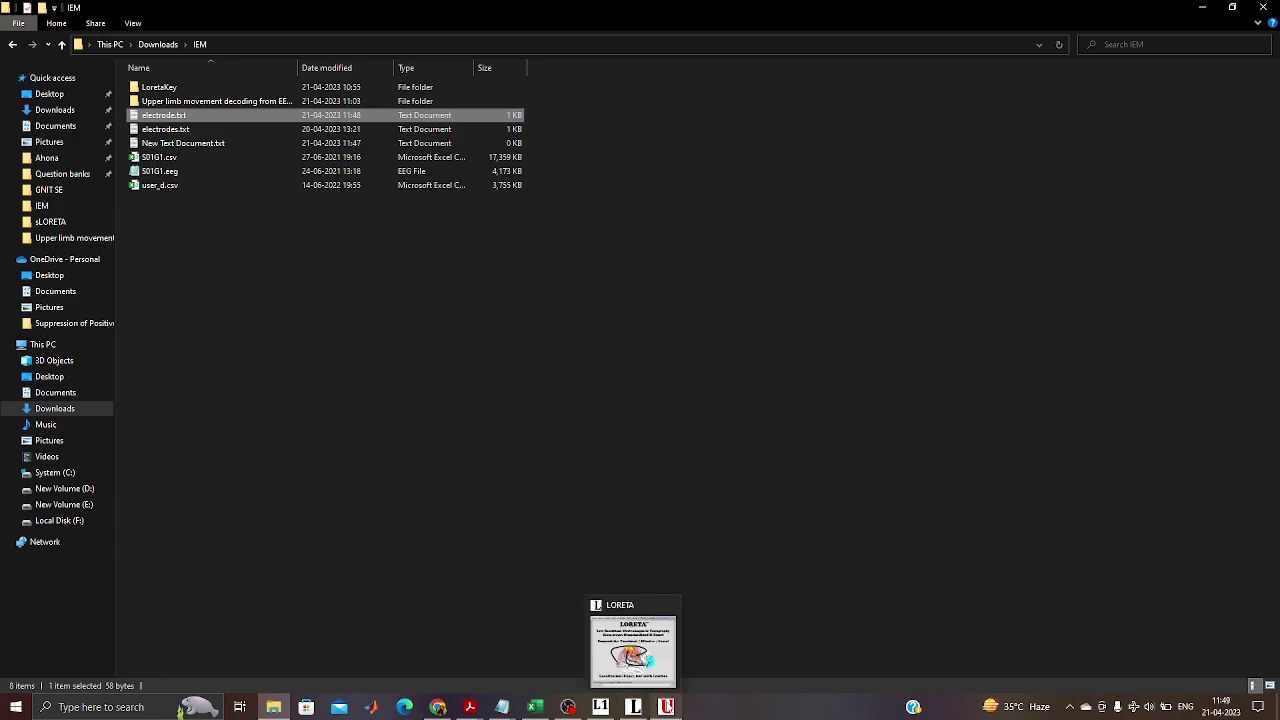
Switch to Utilities64 and convert the electrode names in electrodes.txt from the IEM folder to electrode coordinates.
left_click(666, 706)
left_click(1235, 7)
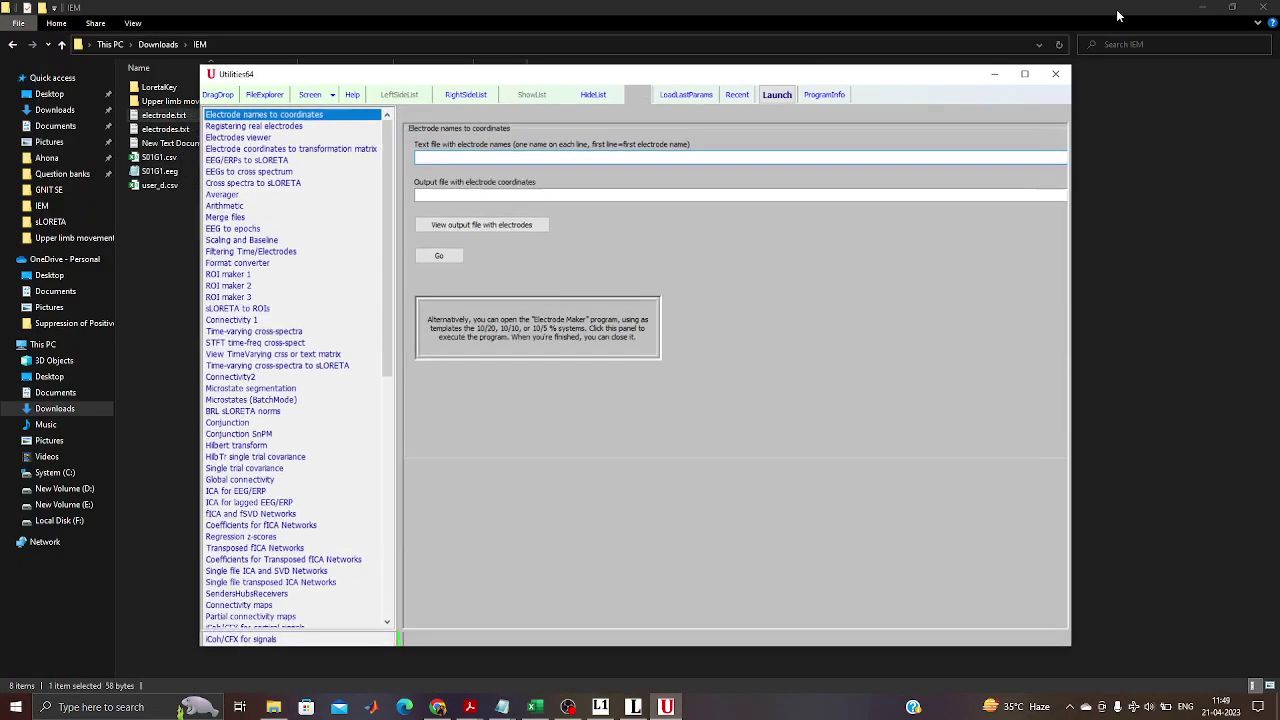
left_click_drag(641, 88, 797, 64)
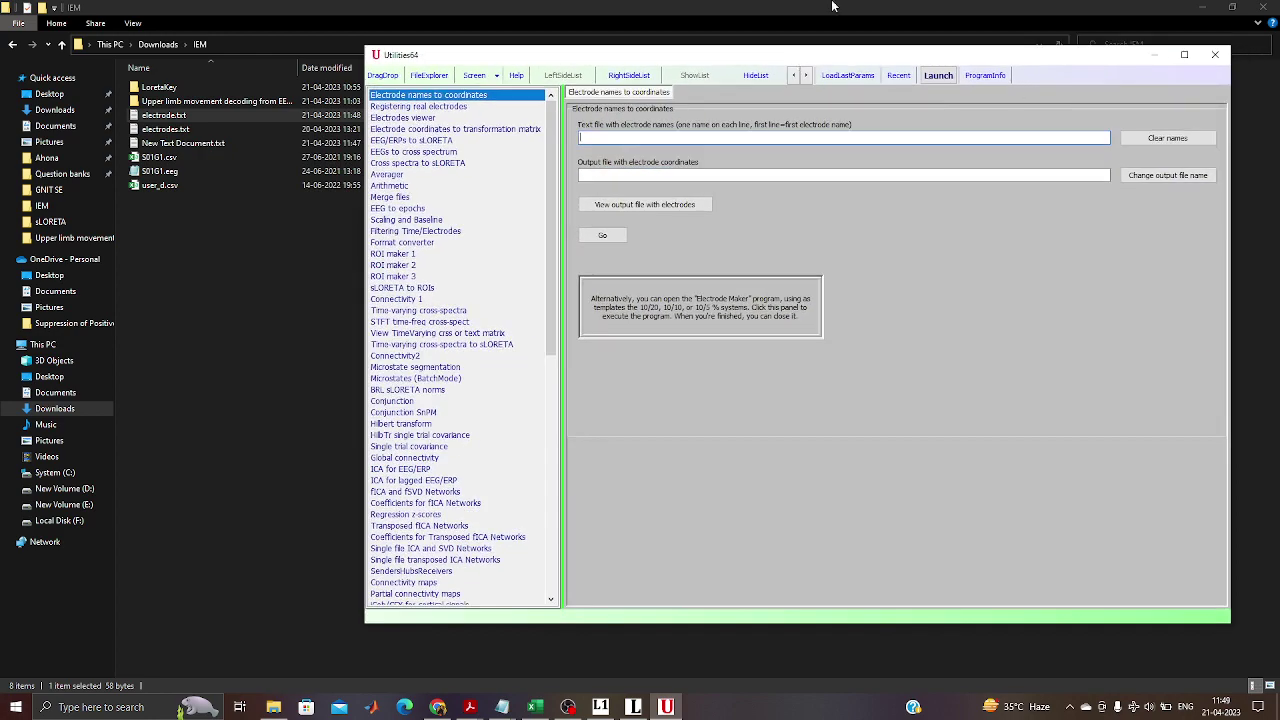
left_click_drag(179, 128, 607, 152)
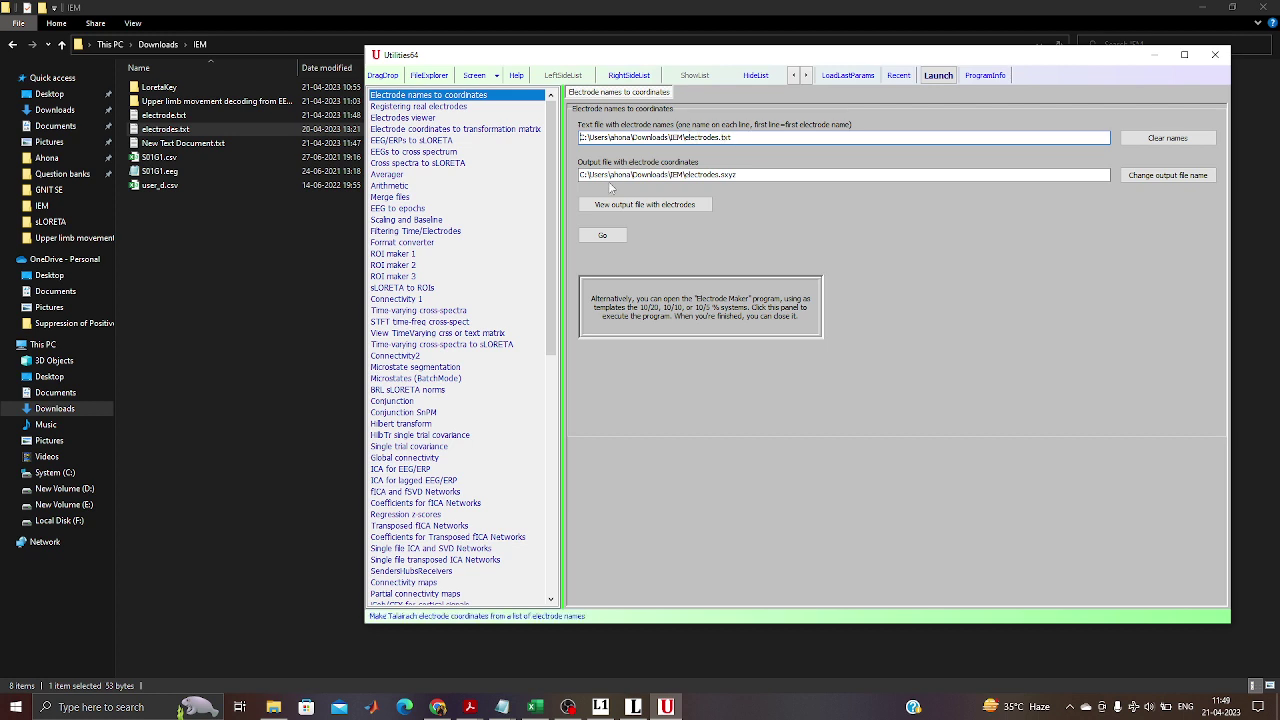
left_click(601, 237)
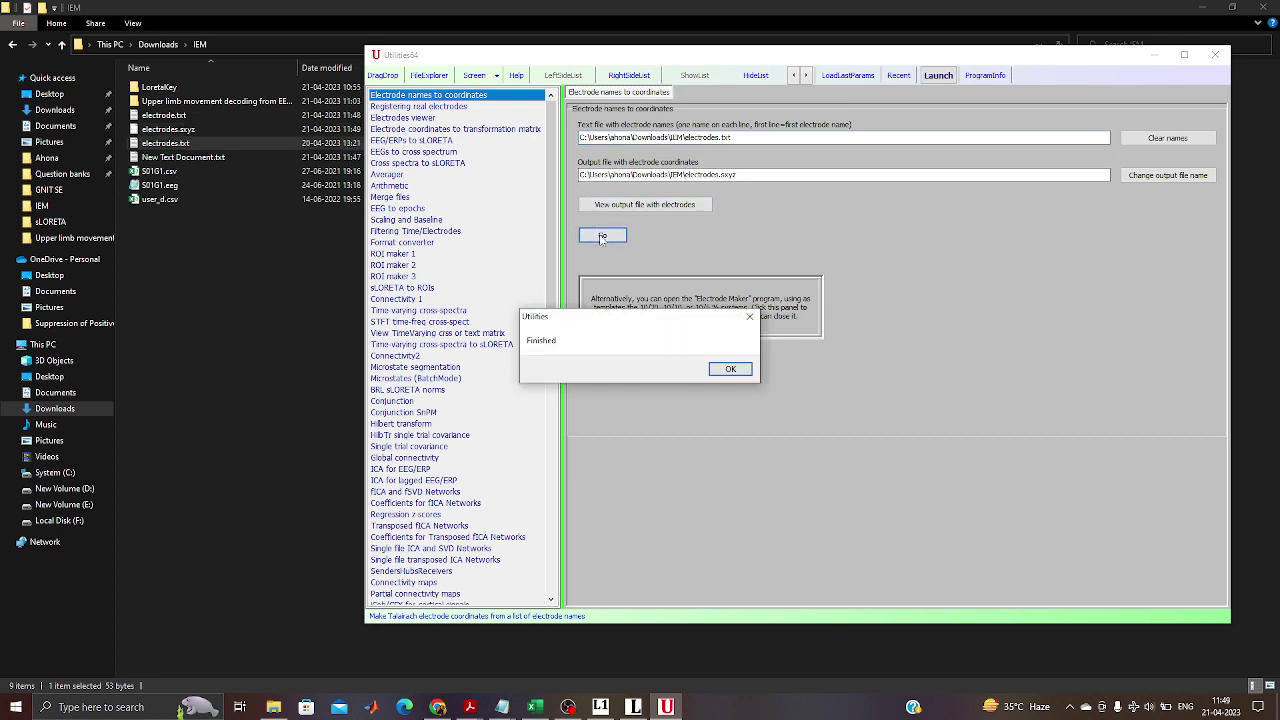
left_click(729, 370)
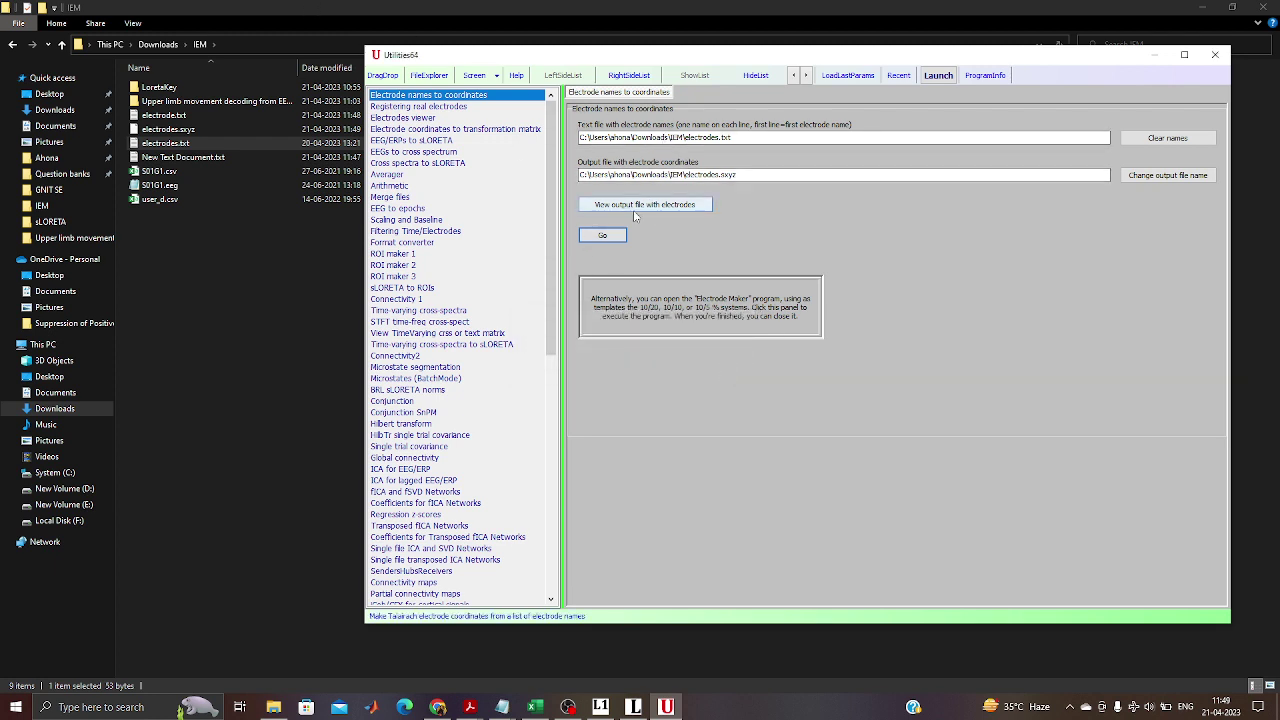
Locate electrodes.sxyz in the IEM folder, and check how the names-to-coordinates output relates to the transformation matrix utility's input.
left_click(183, 131)
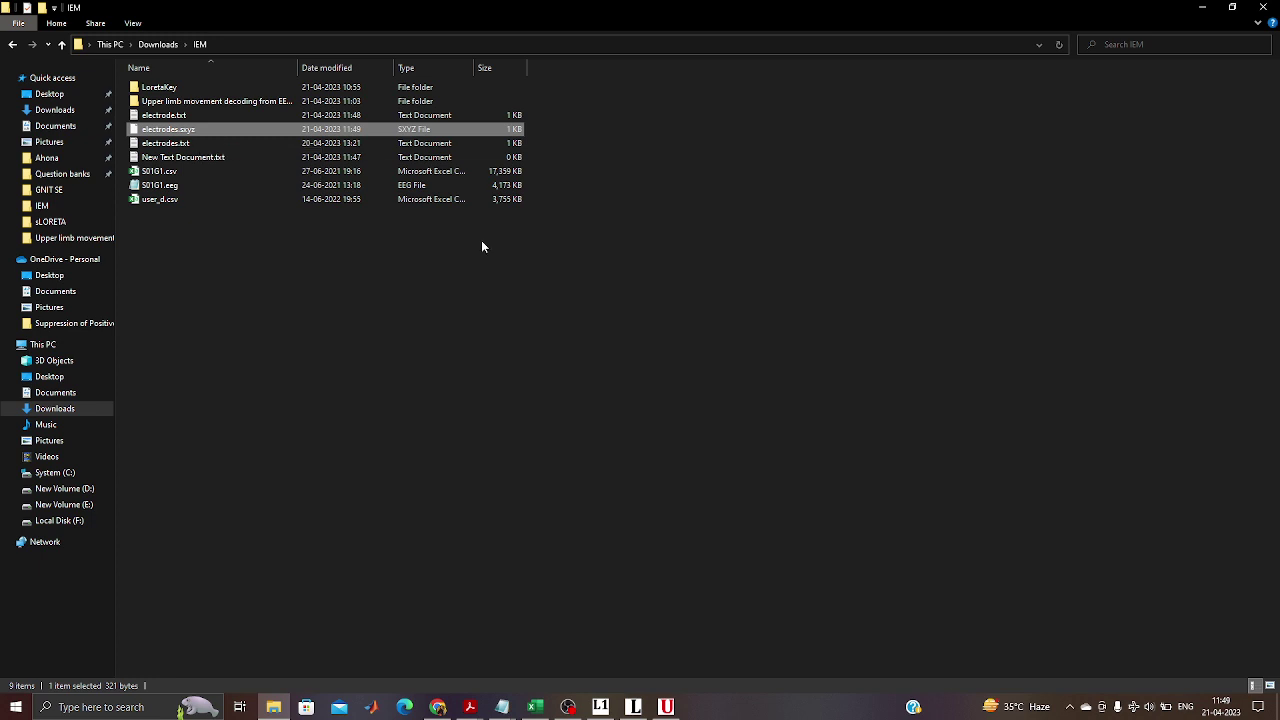
left_click(666, 707)
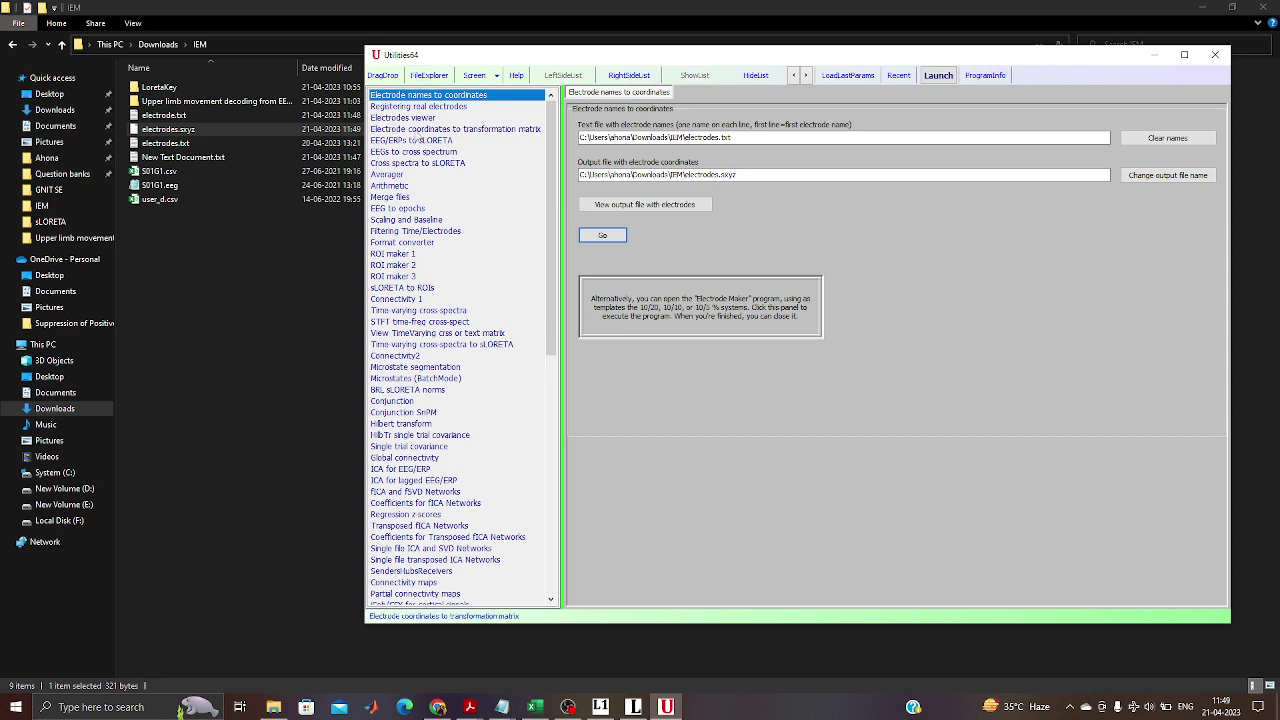
left_click(410, 129)
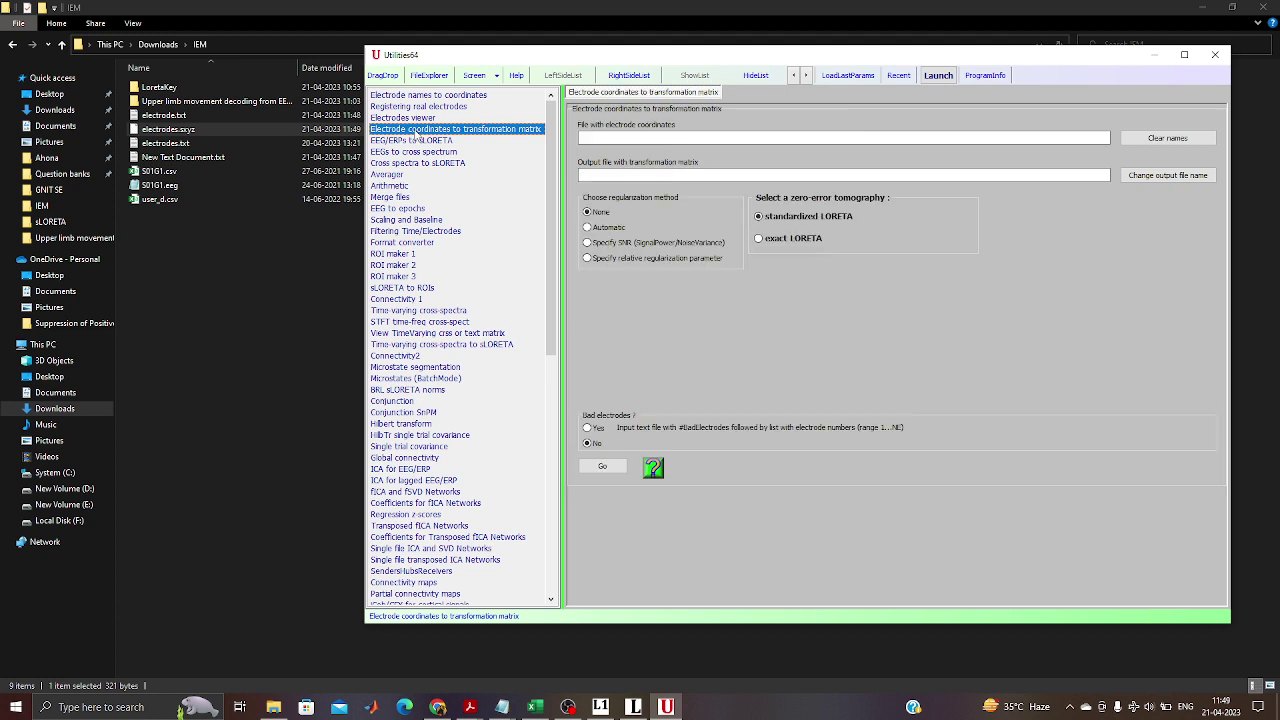
left_click(428, 96)
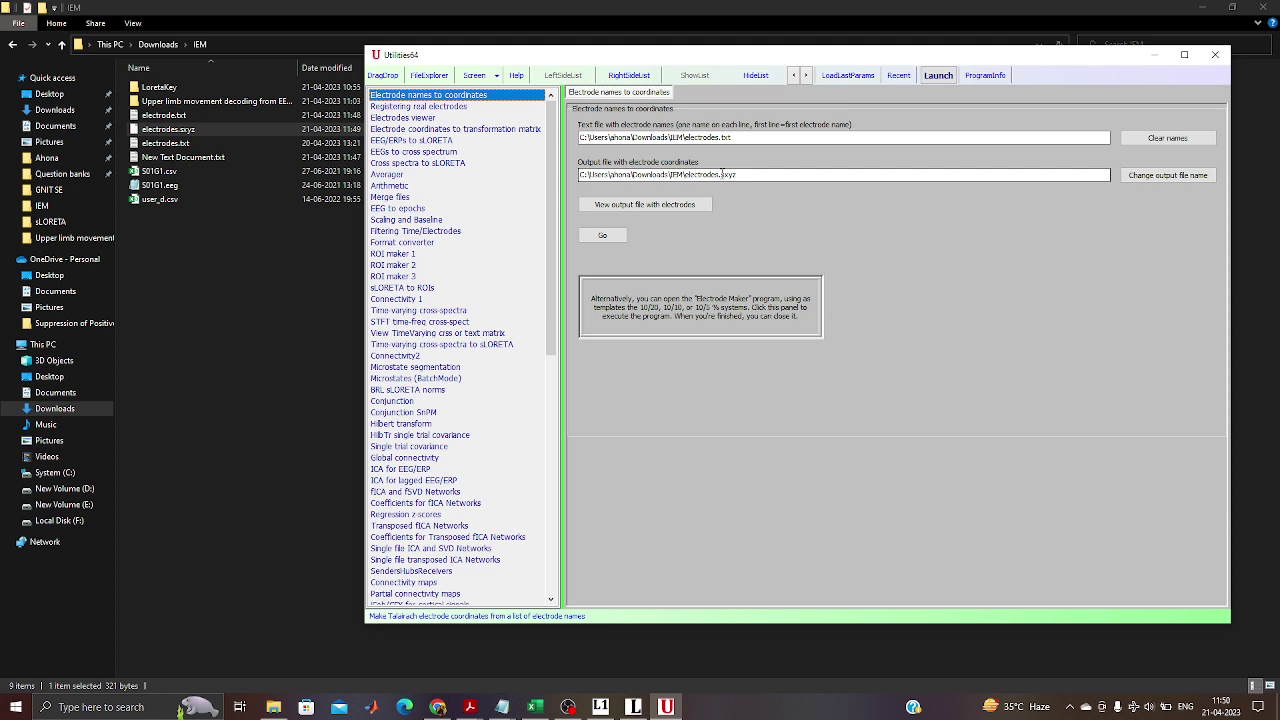
Start computing a transformation matrix from electrodes.sxyz, keeping no regularization, standardized LORETA and no bad electrodes.
left_click(475, 131)
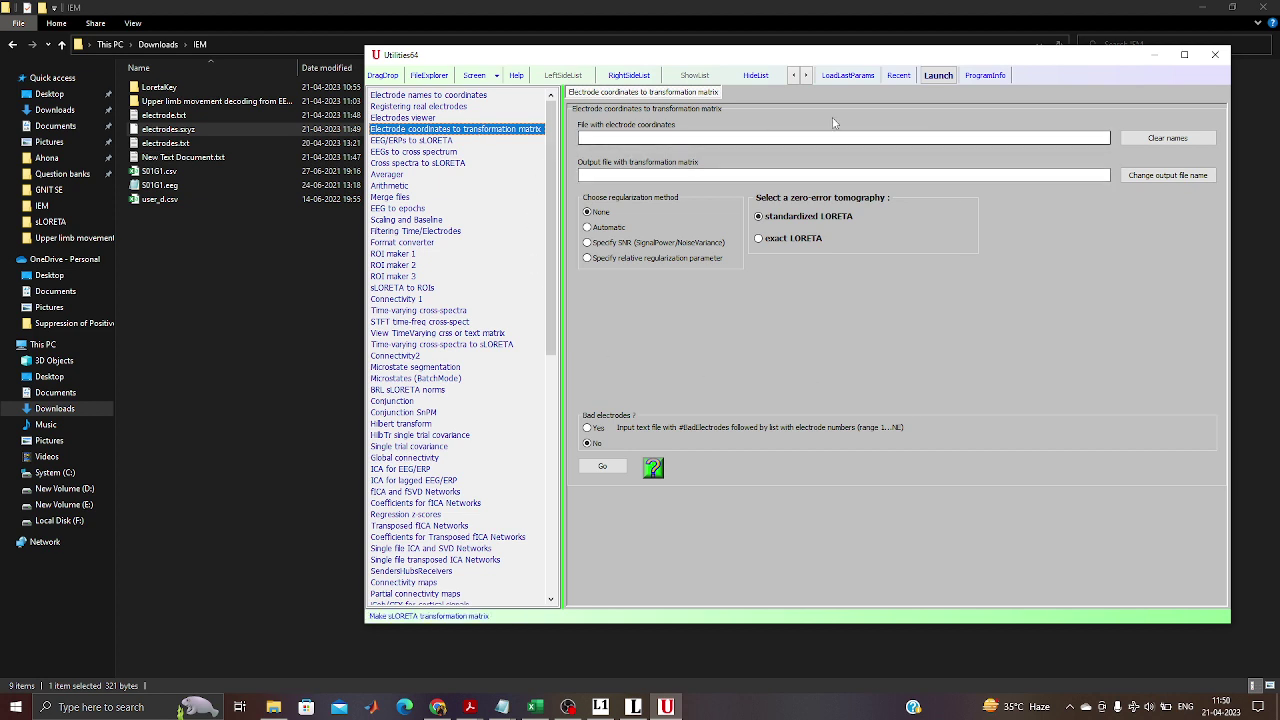
left_click(631, 136)
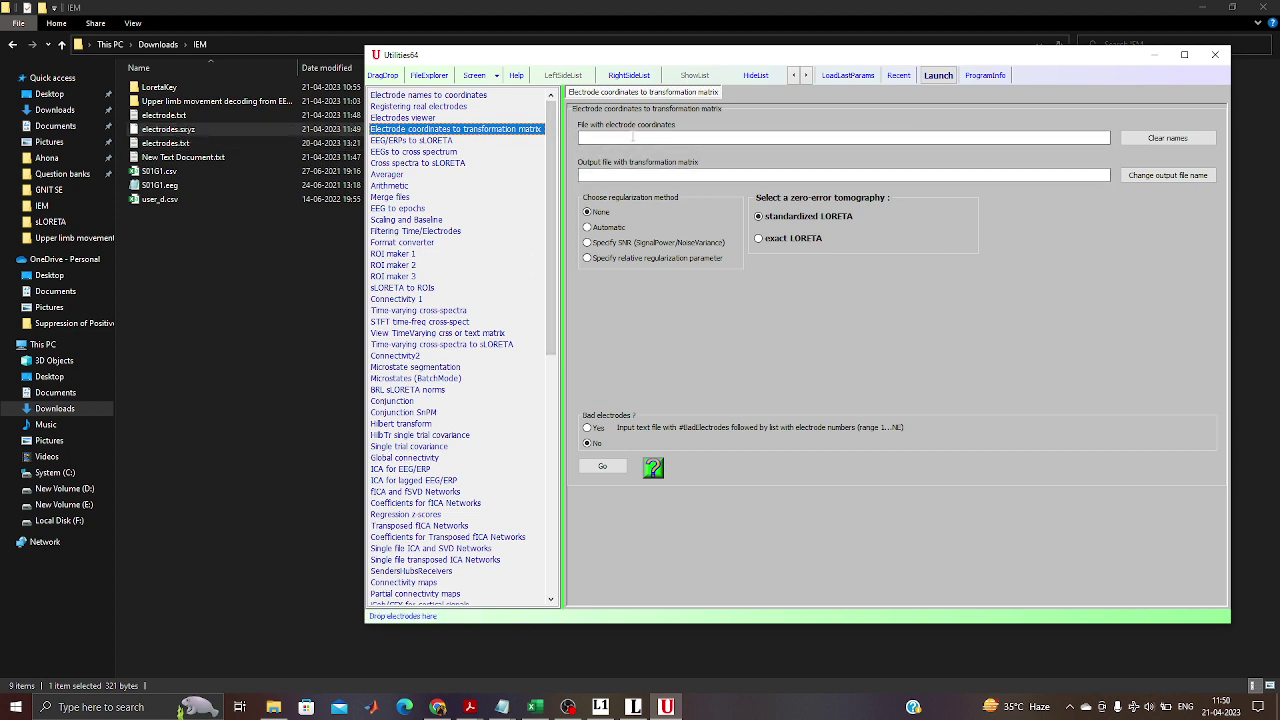
left_click_drag(195, 137, 651, 136)
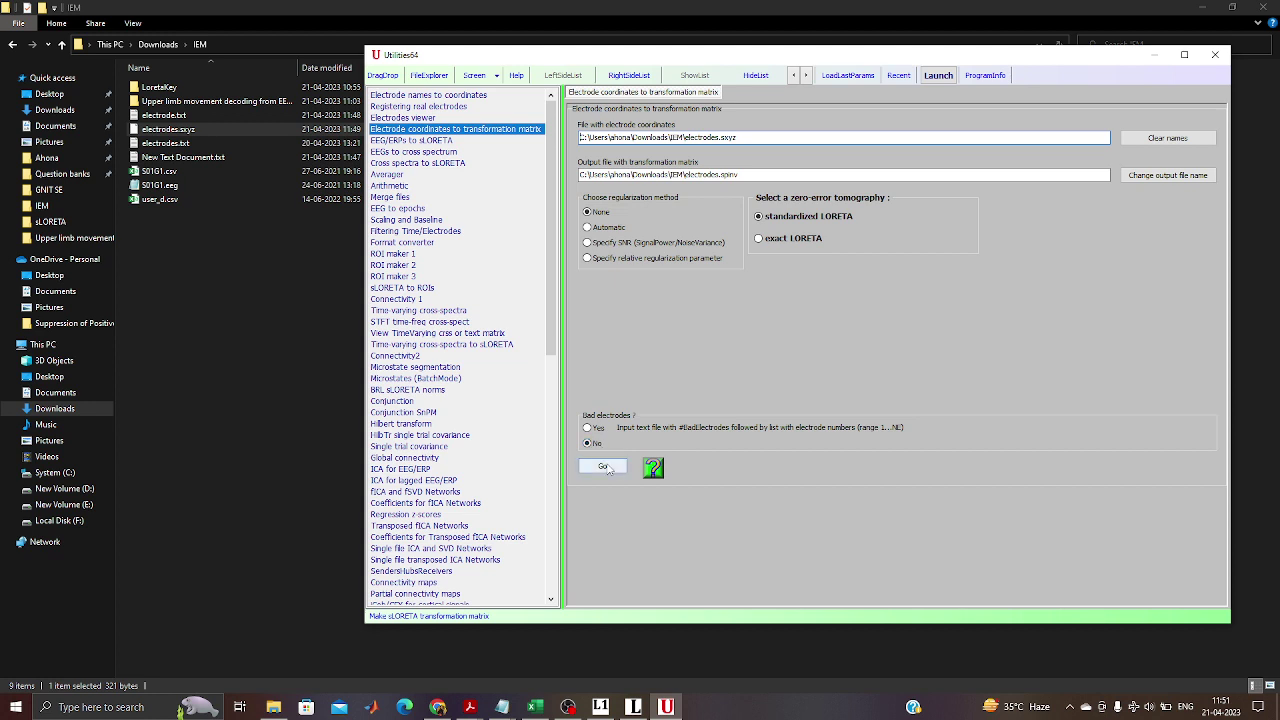
left_click(604, 467)
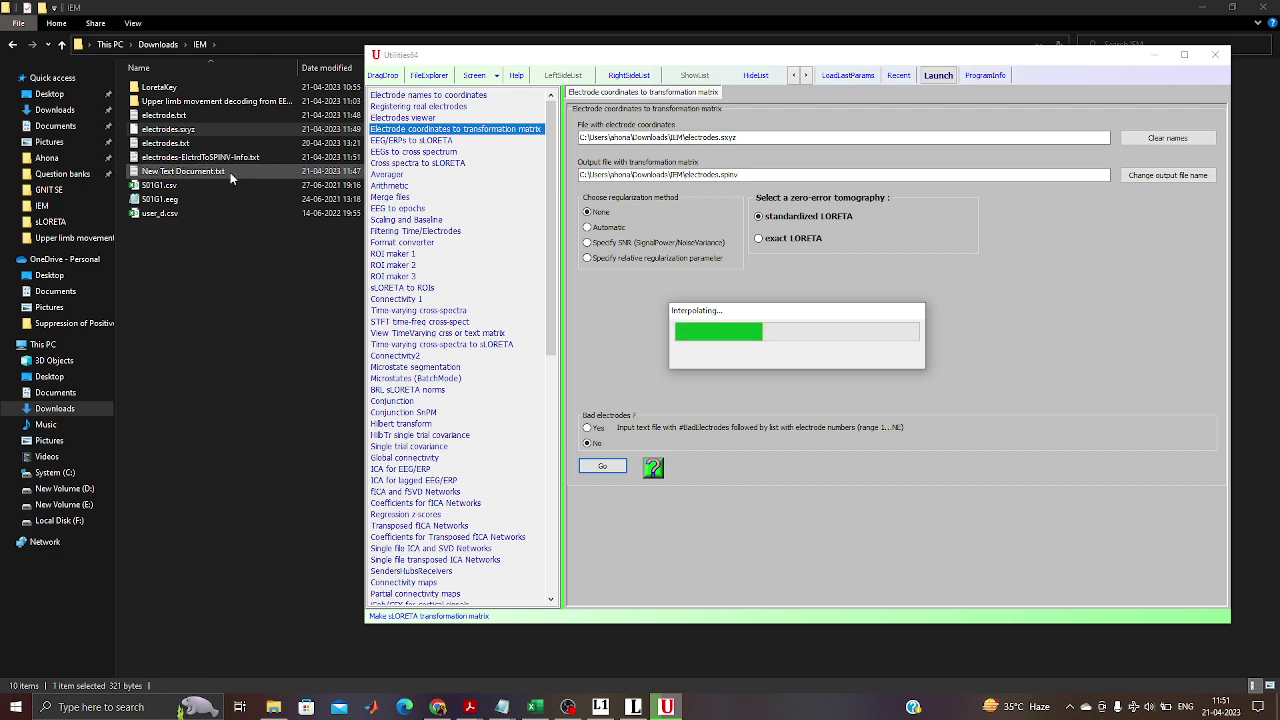
Switch to File Explorer and delete New Text Document.txt from the IEM folder.
left_click(230, 172)
key("Delete")
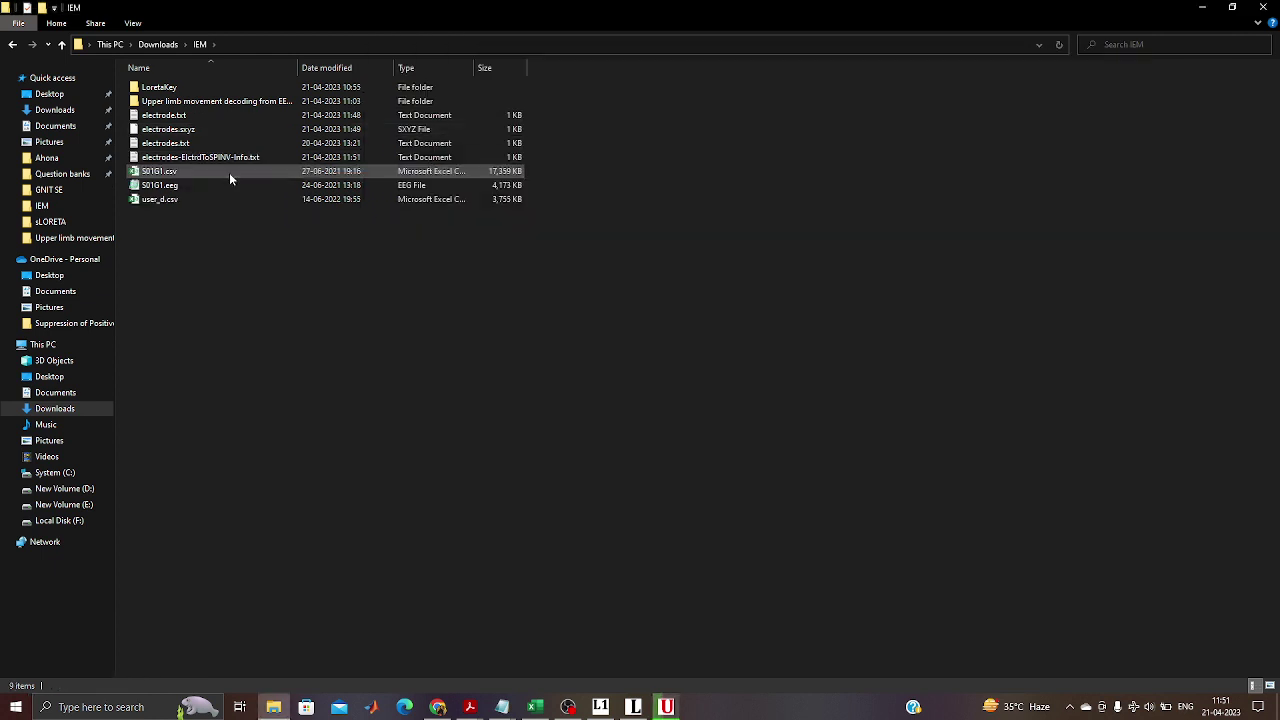
Check the transformation matrix progress in Utilities64, then open S01G1.csv from the IEM folder in Excel and copy its entire data table including headers.
left_click(666, 707)
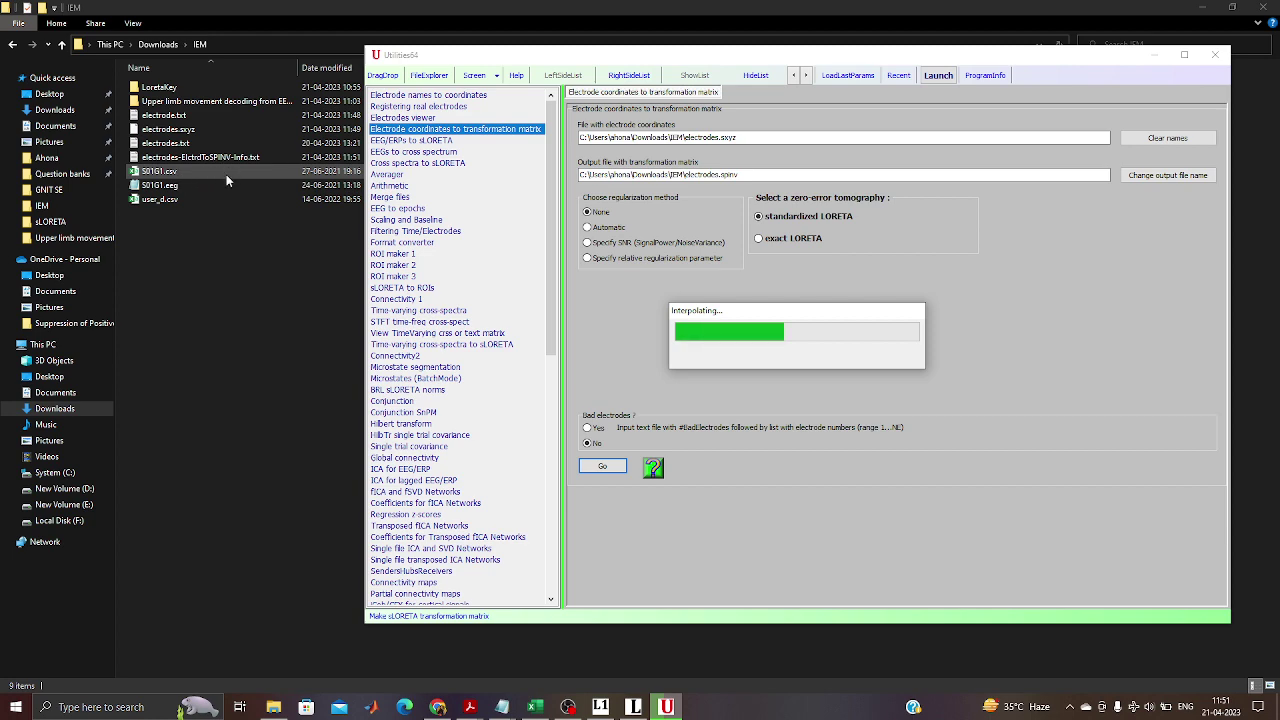
left_click(171, 173)
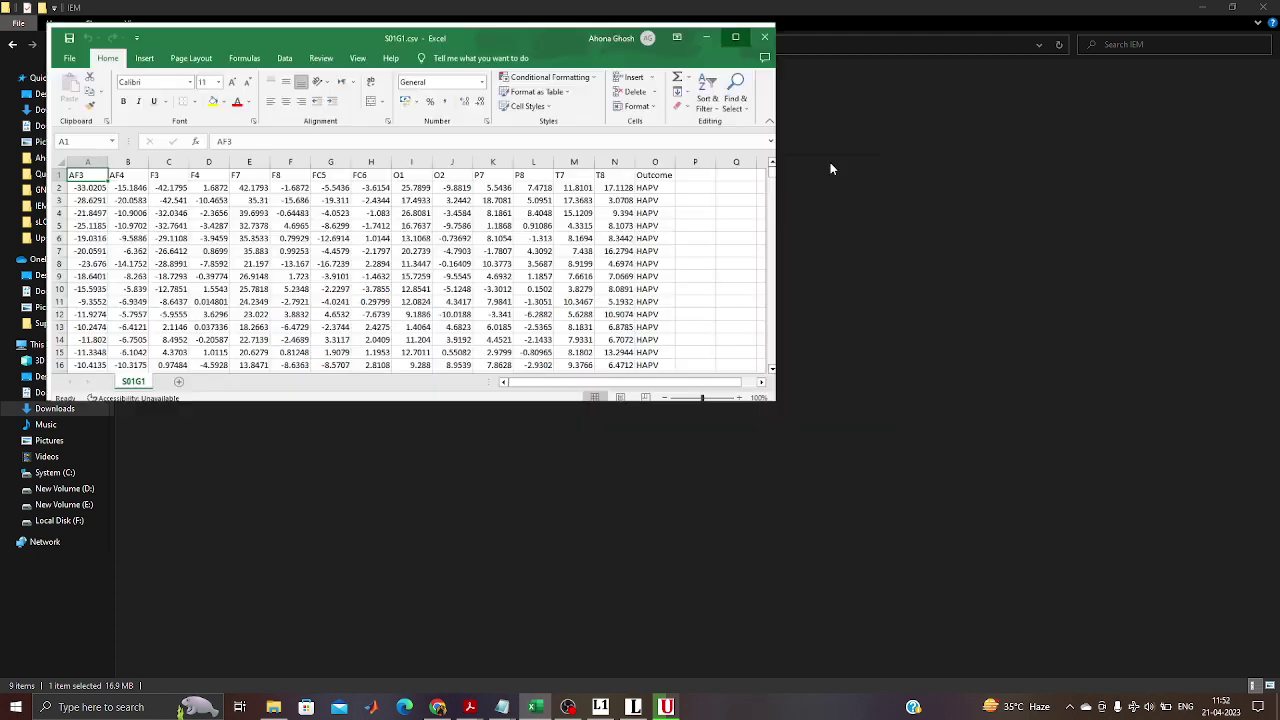
left_click(830, 166)
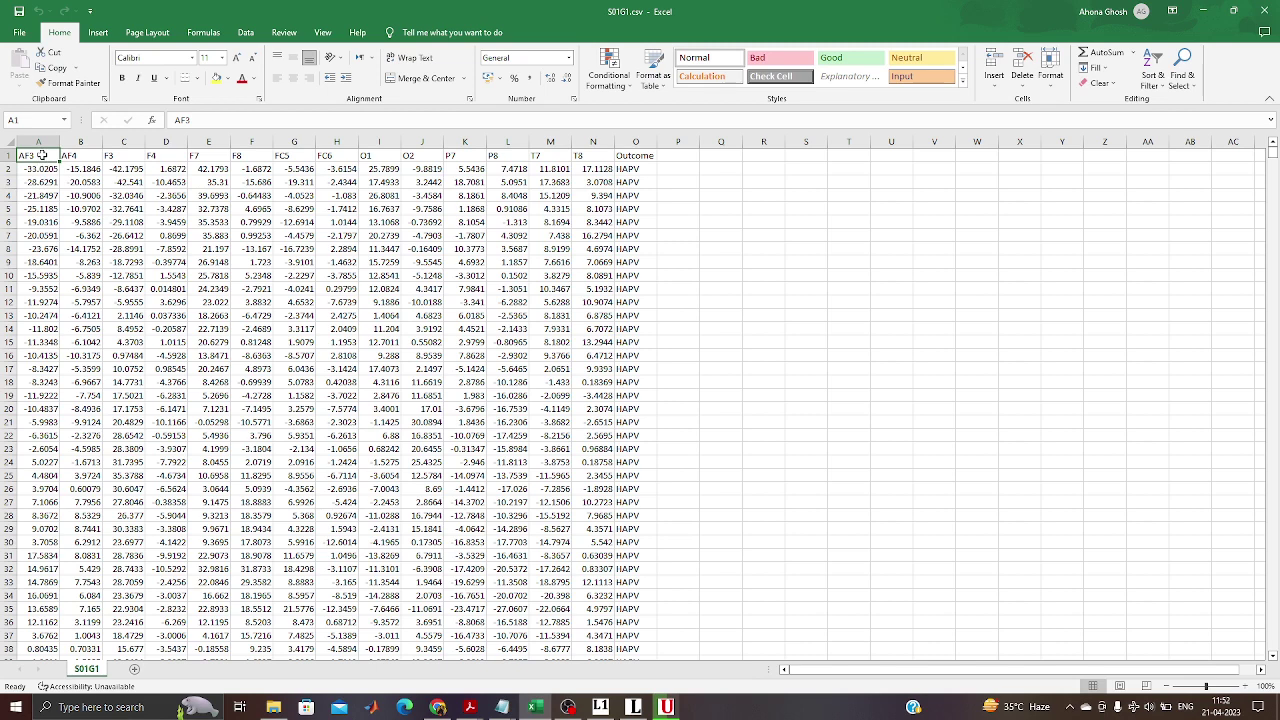
key("ctrl+shift+End")
key("ctrl+c")
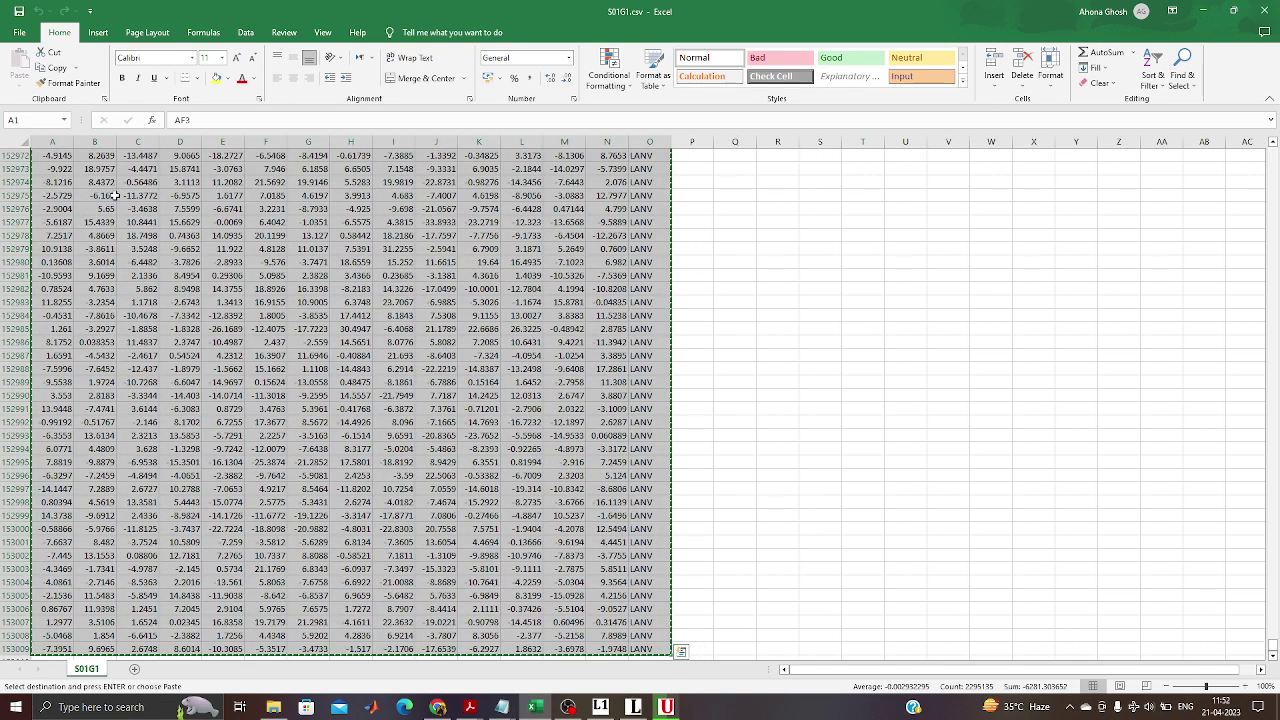
Switch to File Explorer, create a new text document in the IEM folder, and paste the copied EEG data into it in Notepad.
left_click(273, 707)
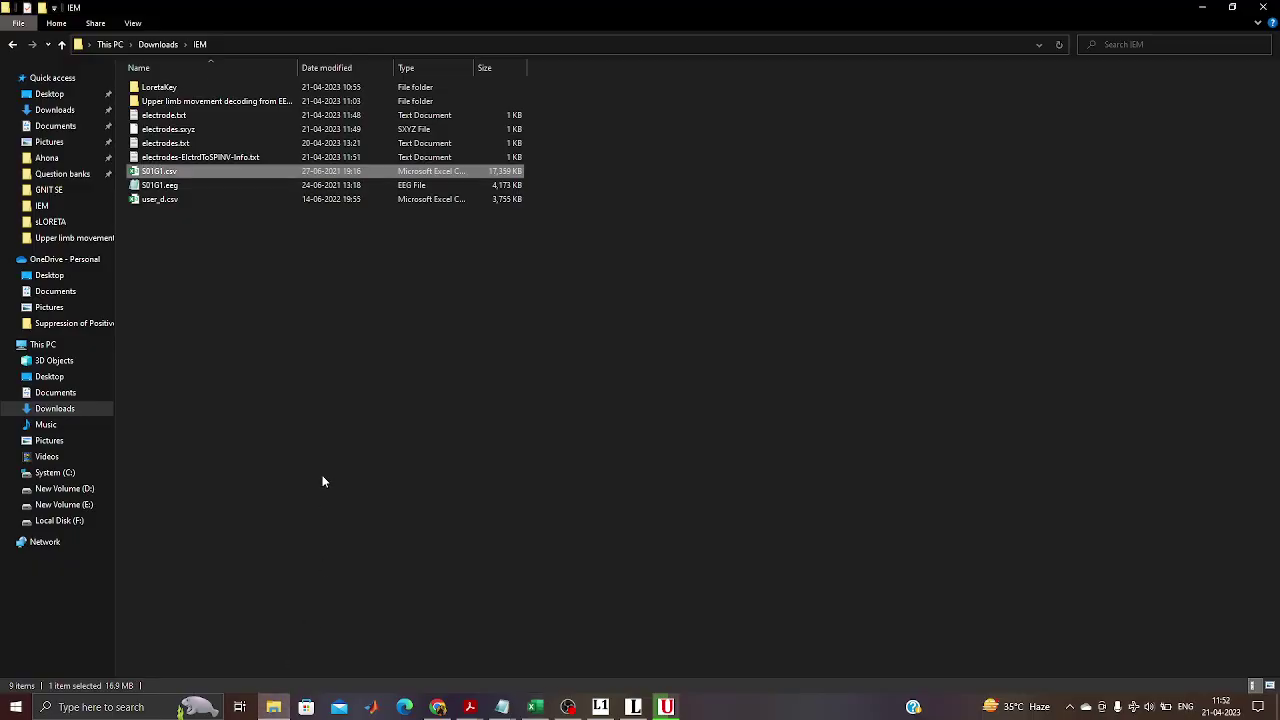
left_click(300, 408)
right_click(300, 408)
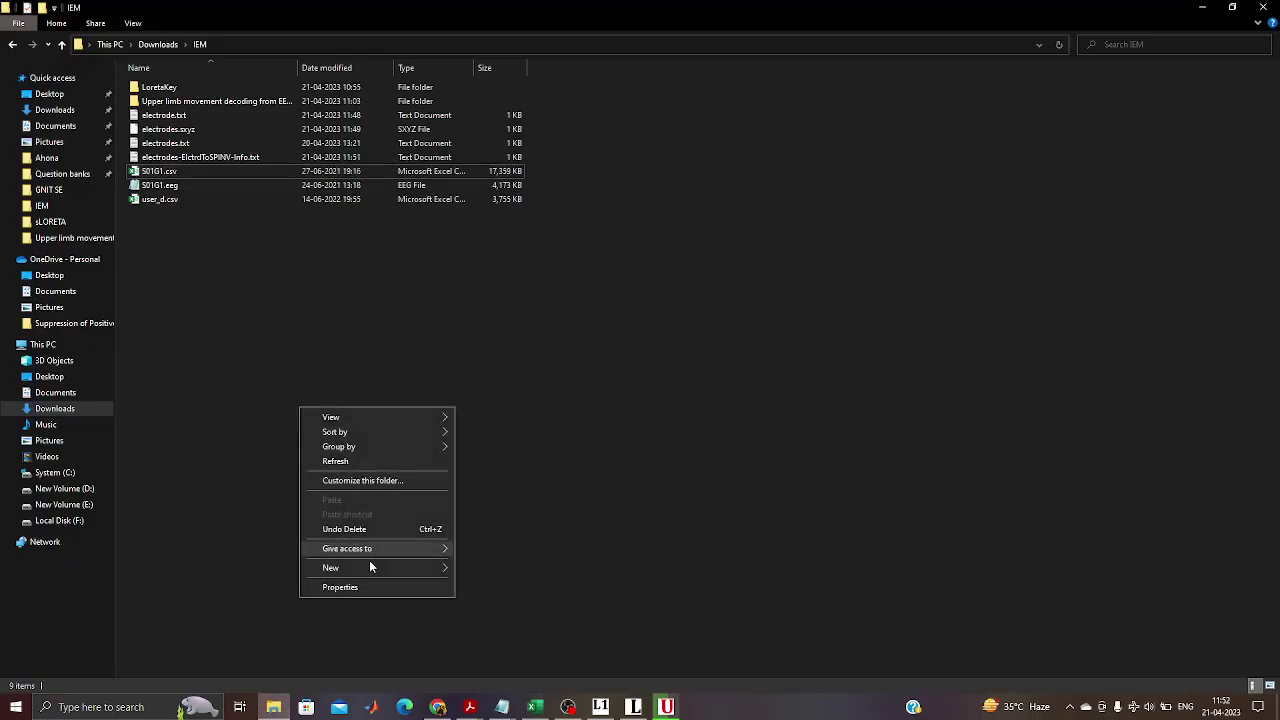
mouse_move(368, 570)
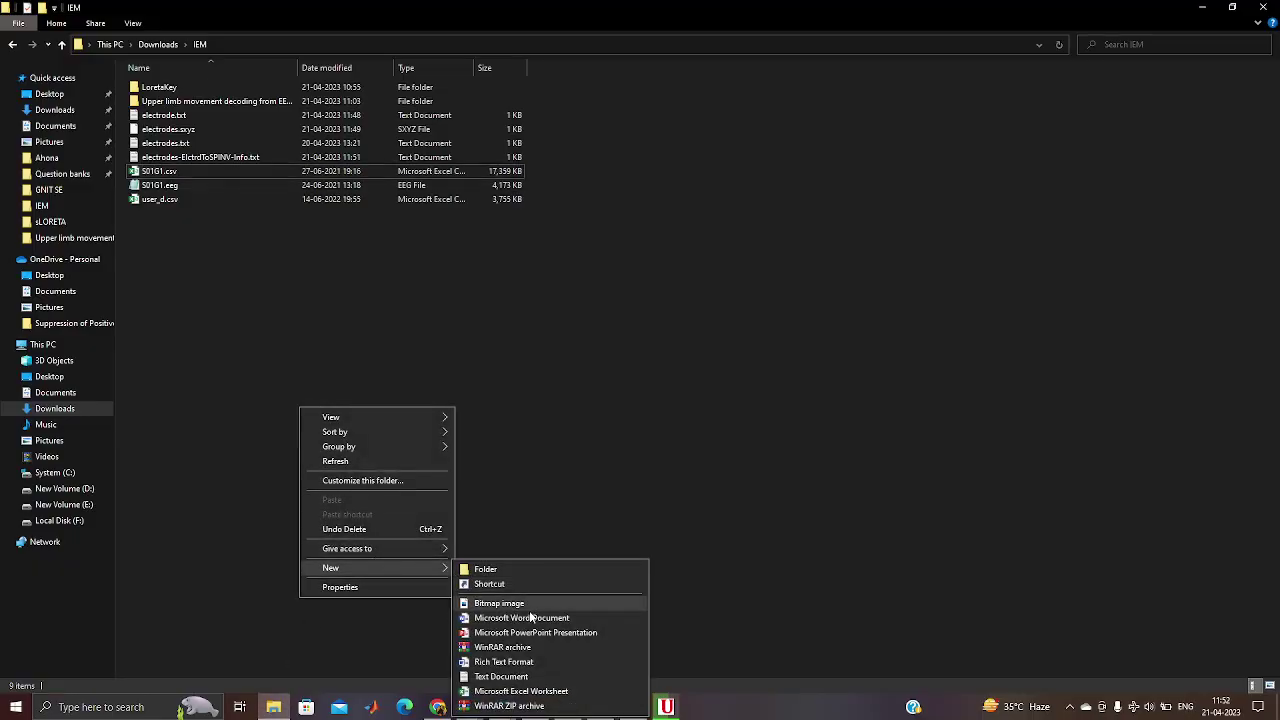
left_click(500, 676)
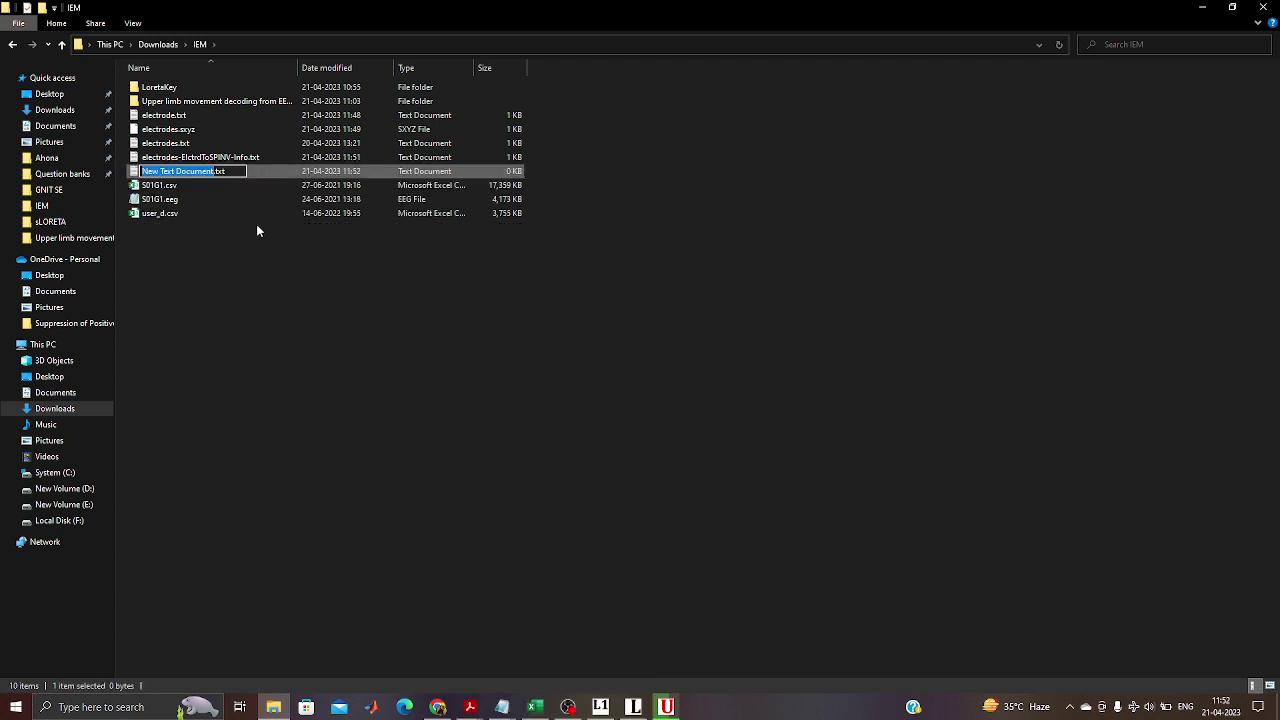
key("Return")
key("Return")
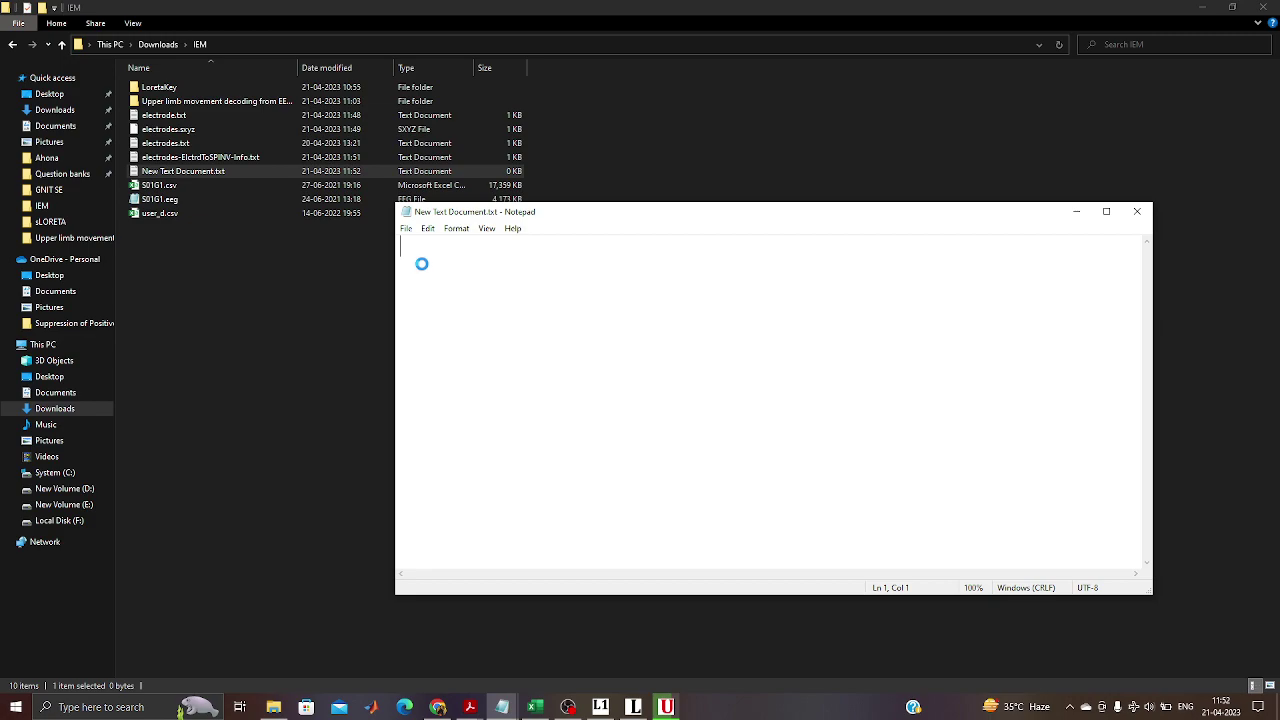
left_click(1106, 211)
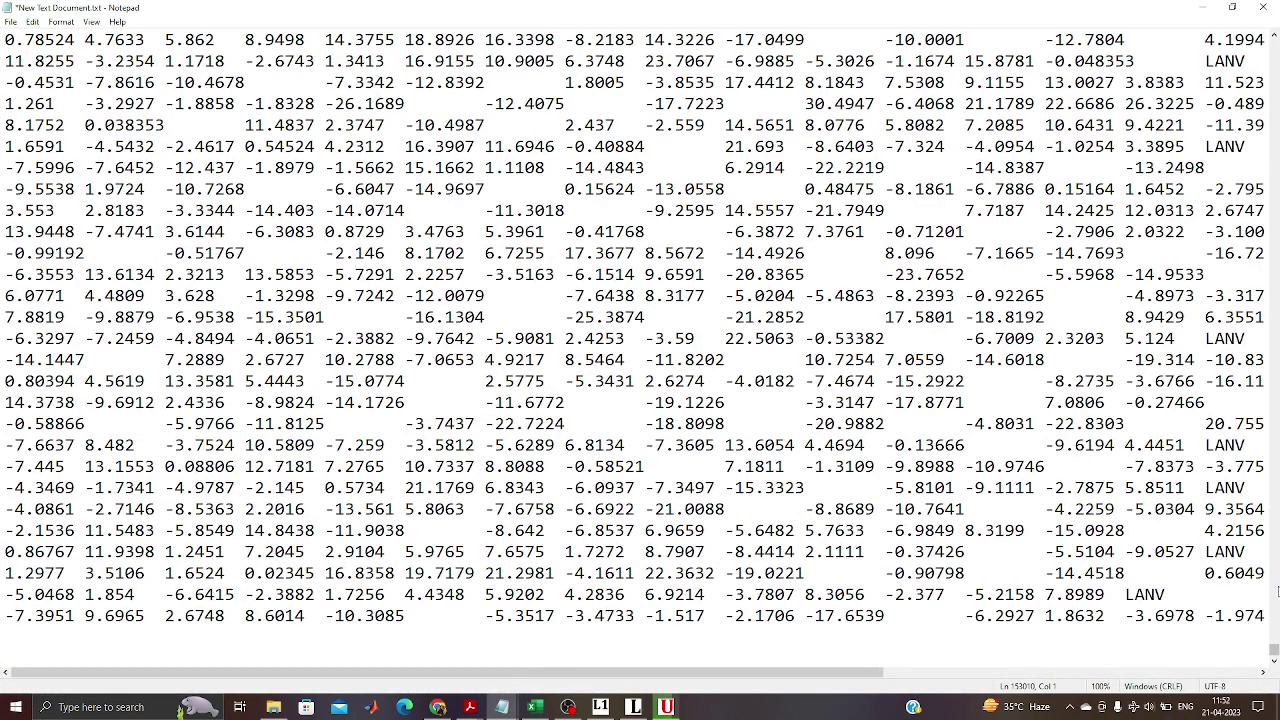
left_click_drag(1274, 650, 1276, 44)
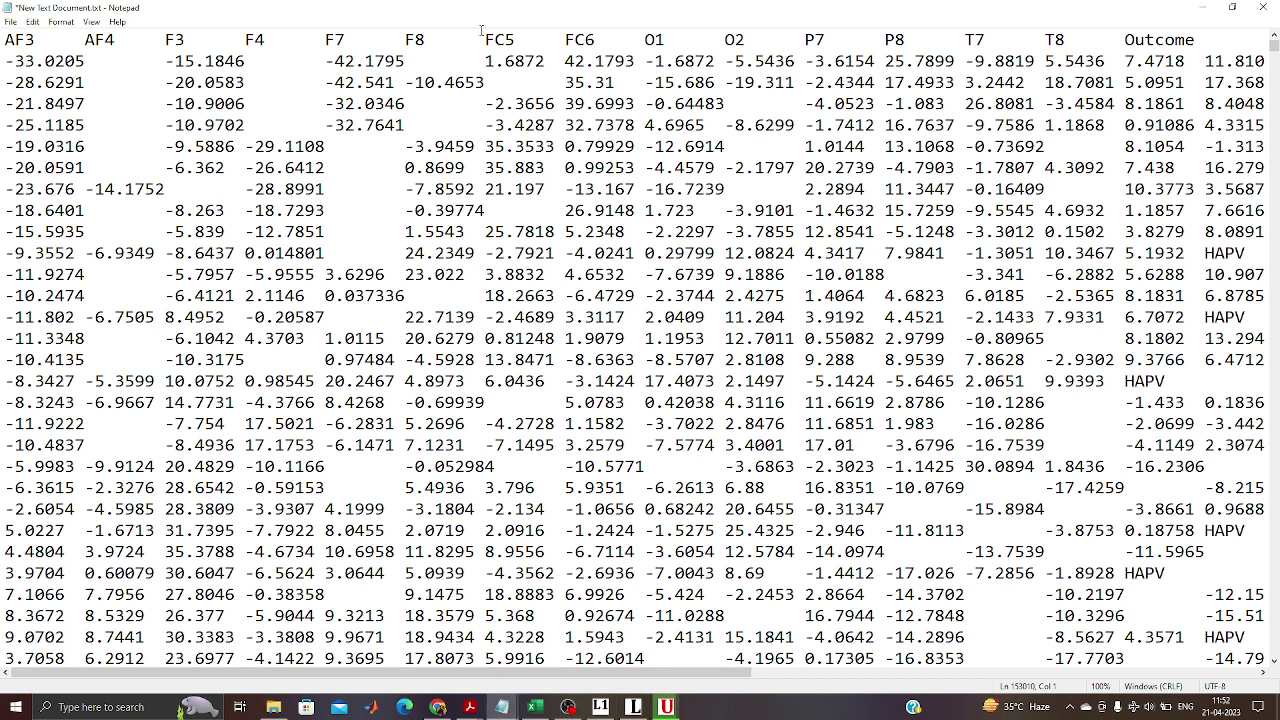
Examine the remaining columns of the pasted EEG data and highlight the Outcome header.
mouse_move(502, 702)
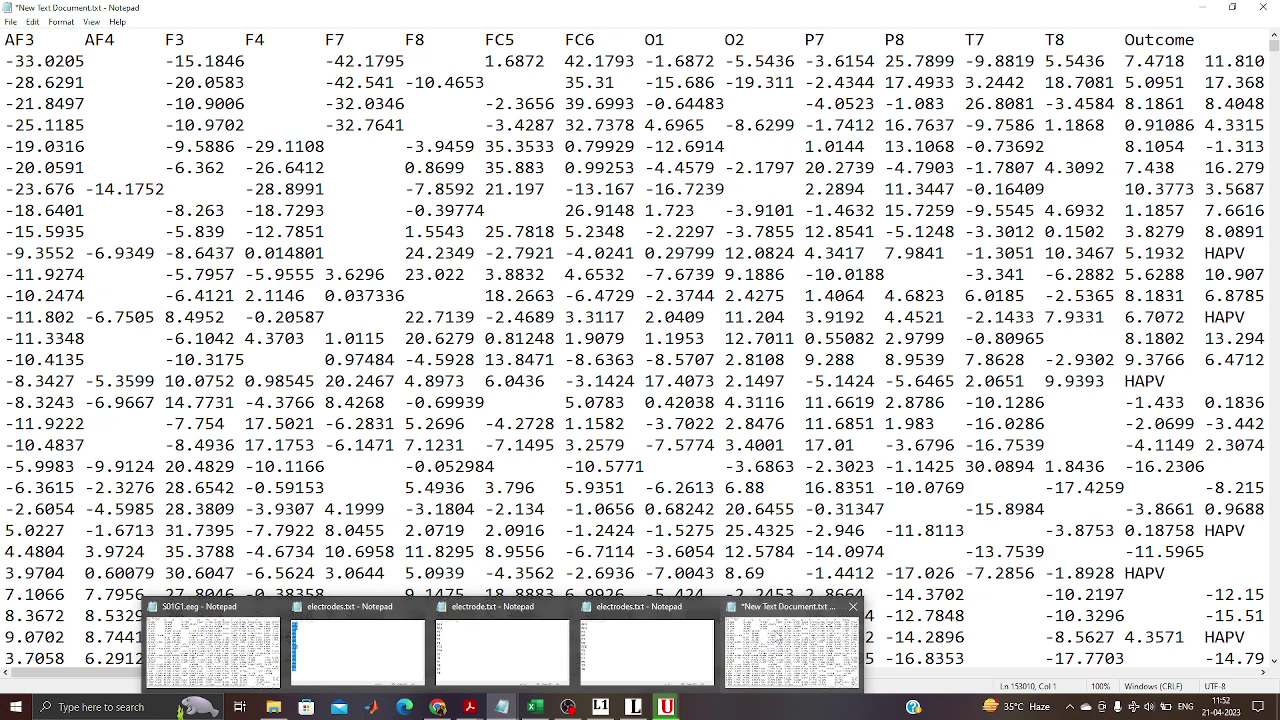
left_click(771, 668)
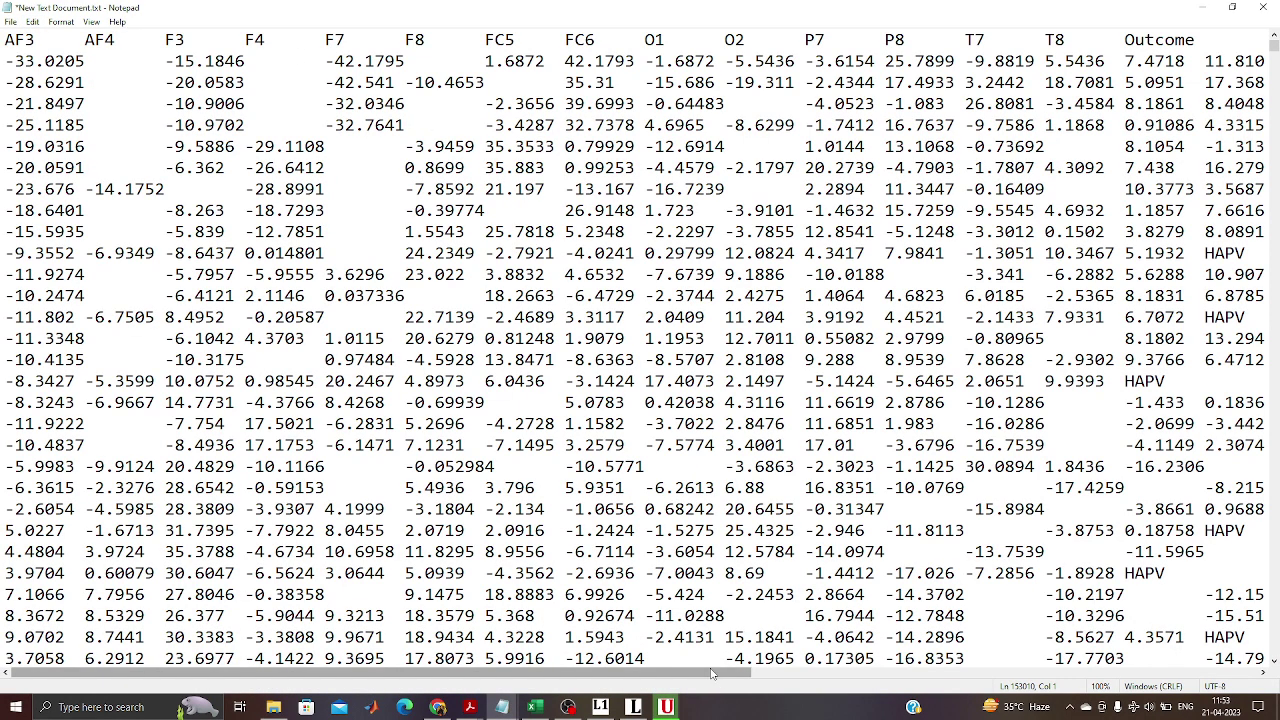
left_click_drag(712, 674, 1082, 674)
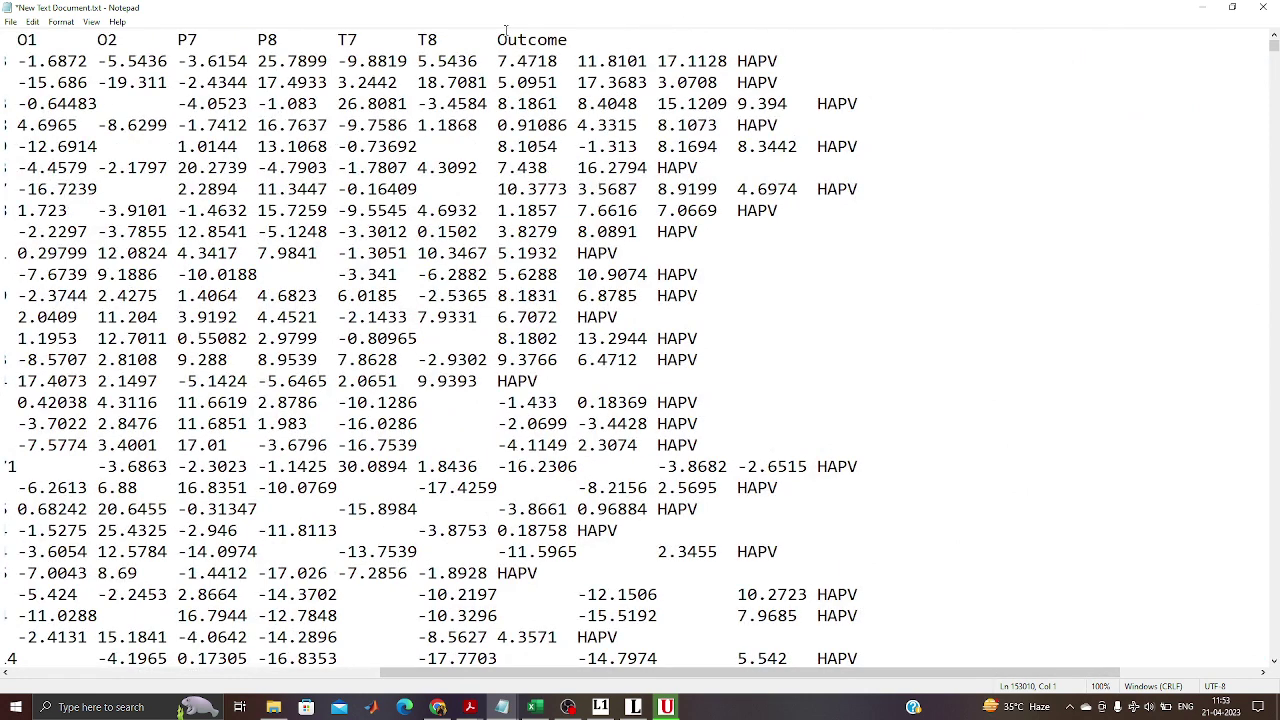
left_click_drag(497, 40, 577, 42)
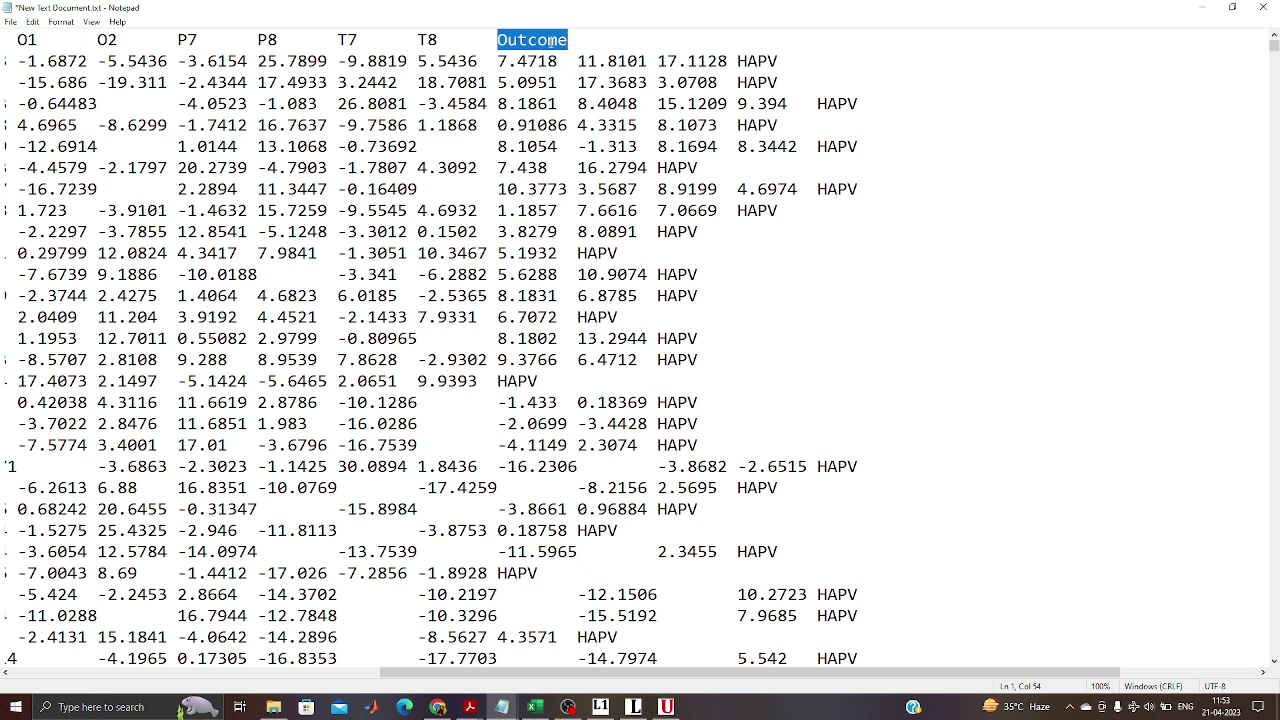
Switch to Excel and select the electrode columns AF3 through T8 of S01G1.csv from the header down to row 58, leaving out Outcome.
left_click(535, 707)
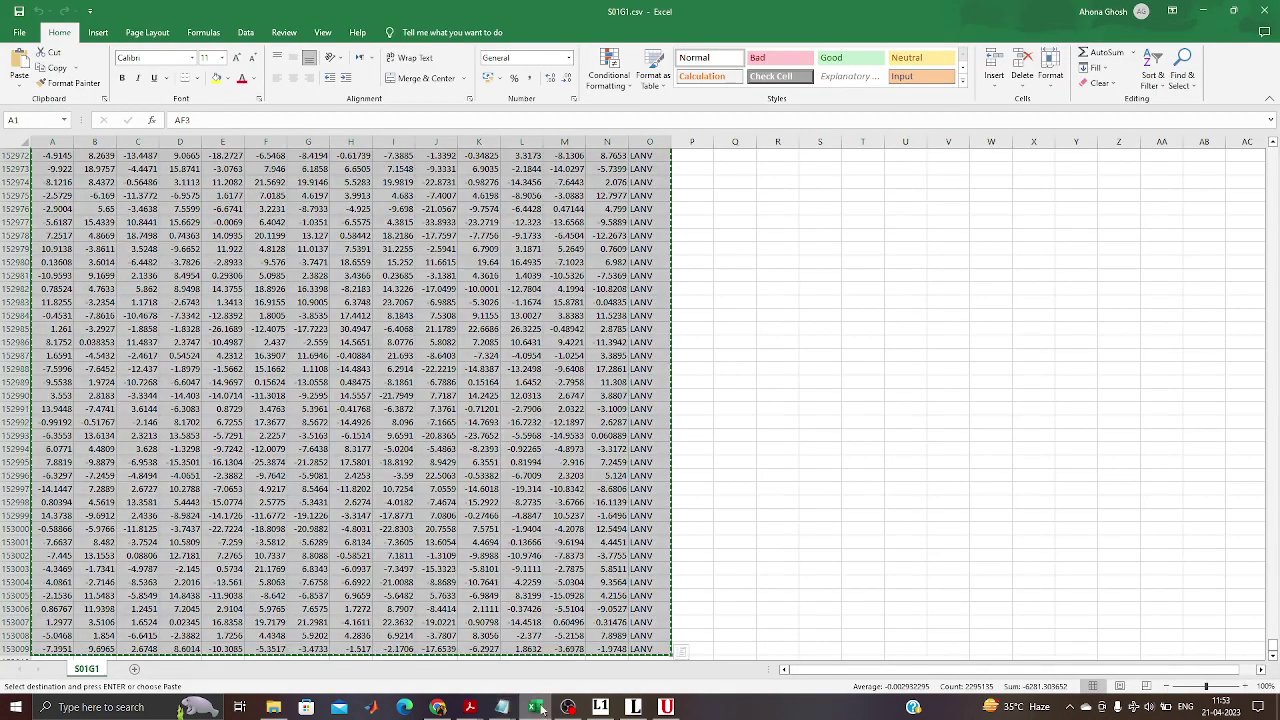
left_click(777, 234)
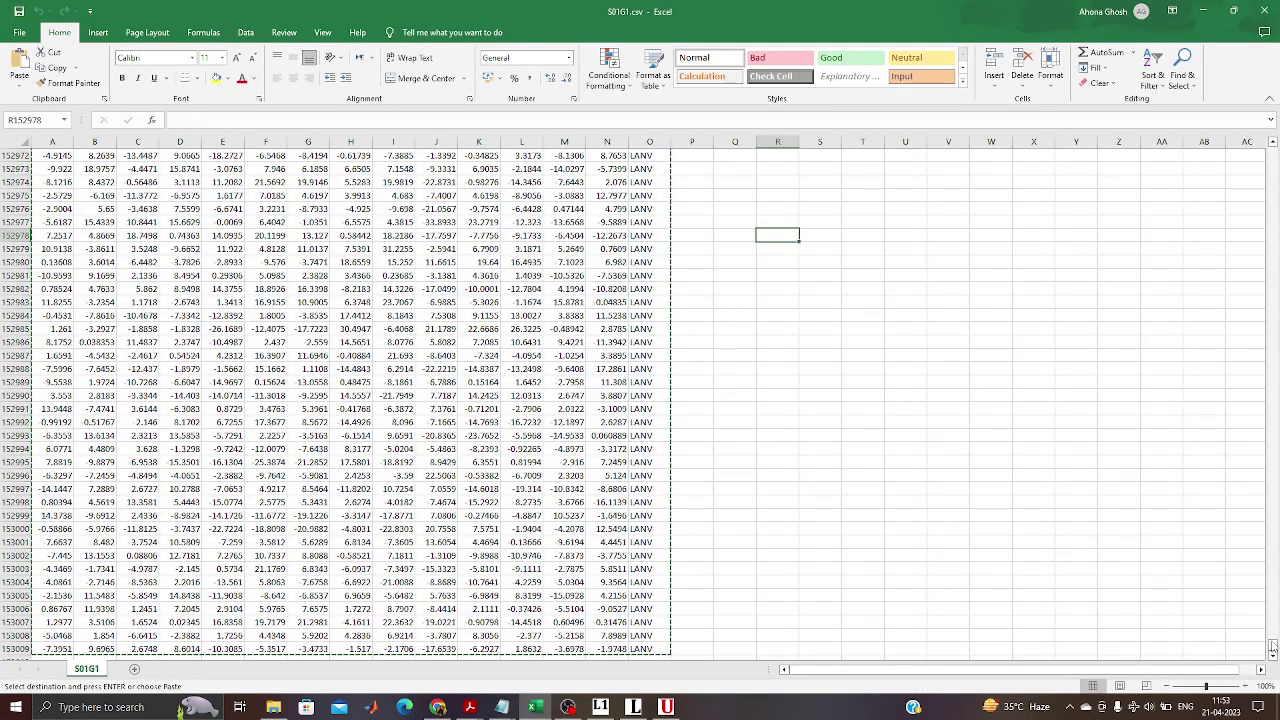
left_click_drag(1274, 421, 1274, 150)
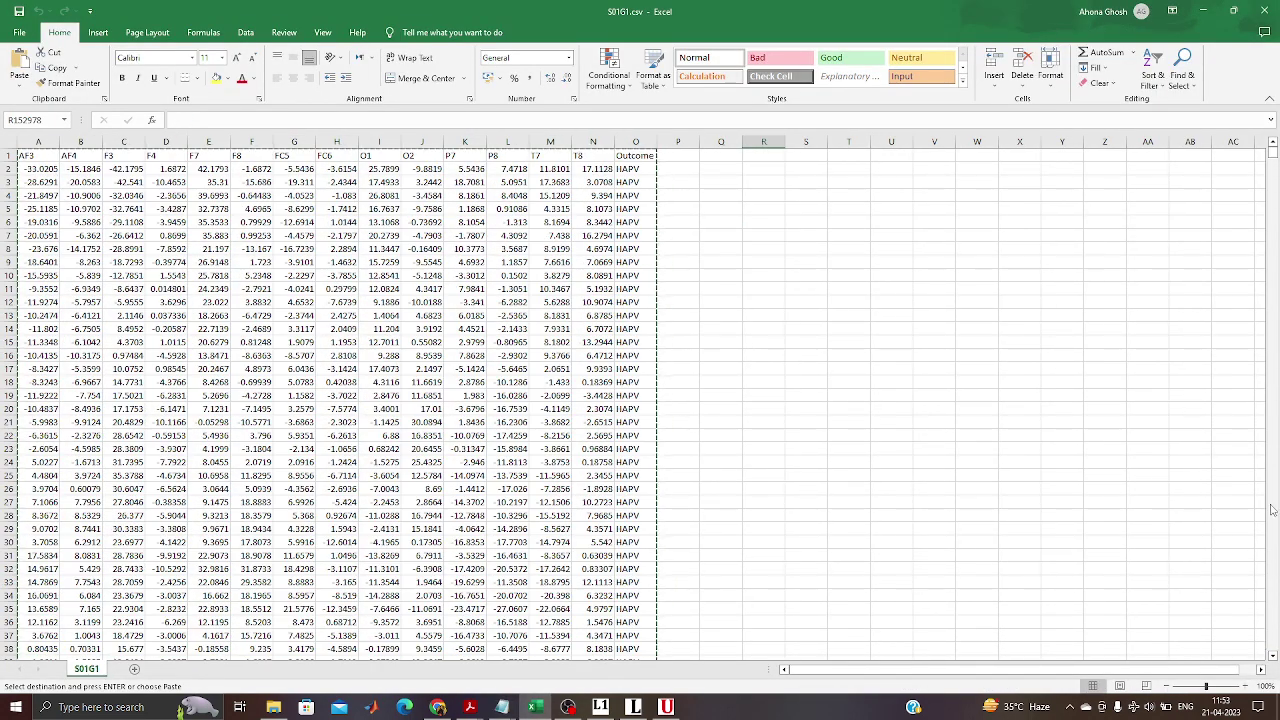
left_click(852, 341)
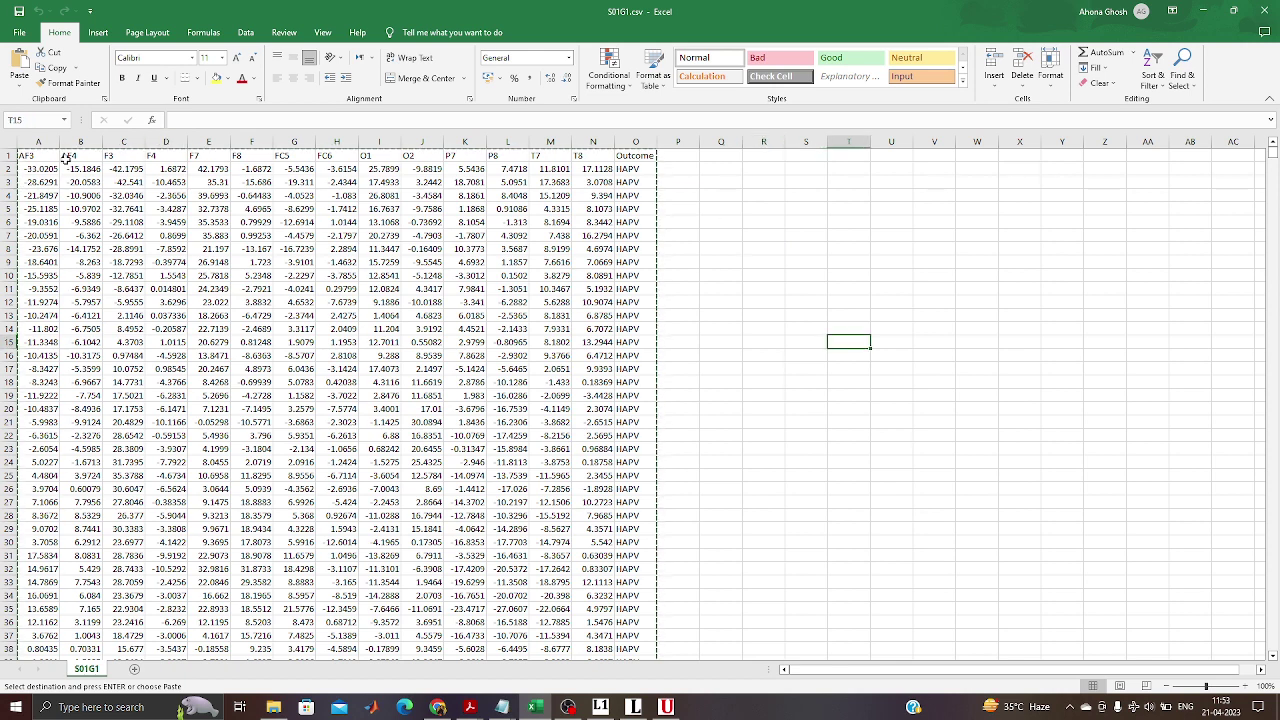
left_click(35, 156)
key("shift+Right")
key("shift+Right")
key("shift+Right")
key("shift+Right")
key("shift+Right")
key("shift+Right")
key("shift+Right")
key("shift+Right")
key("shift+Right")
key("shift+Right")
key("shift+Right")
key("shift+Right")
key("shift+Right")
key("shift+Right")
key("shift+Right")
key("shift+Right")
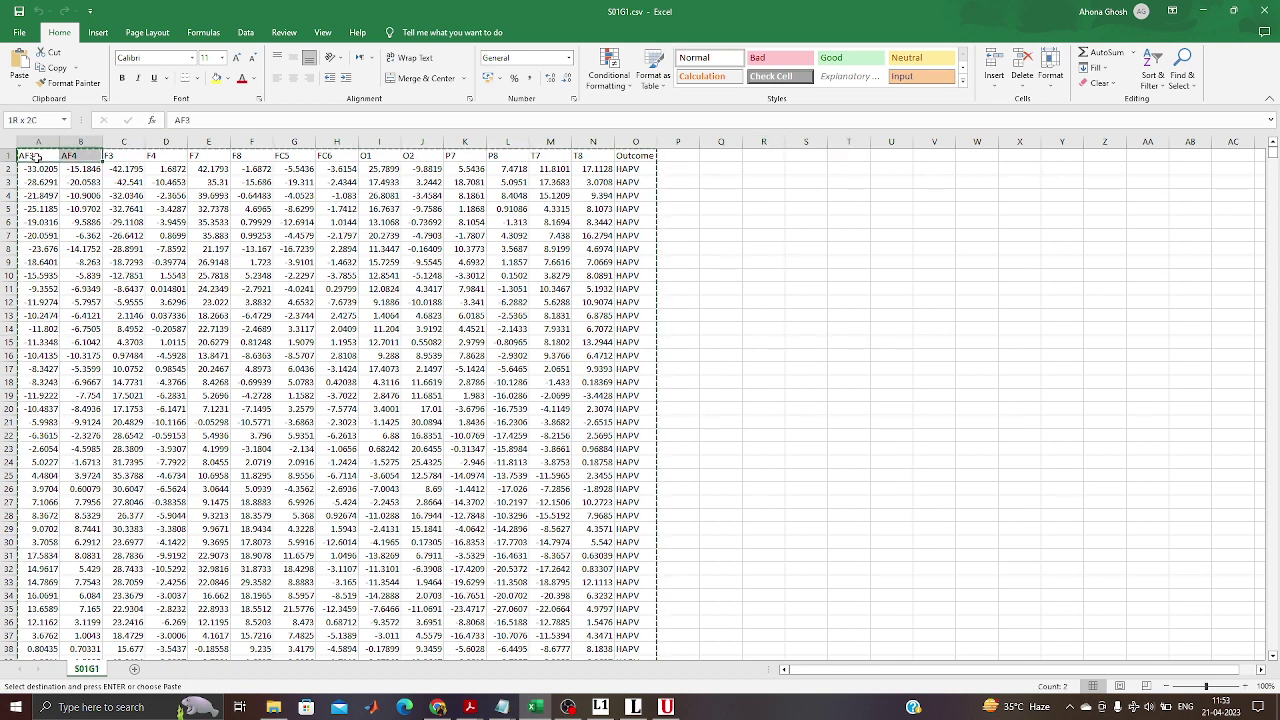
key("shift+Left")
key("shift+Left")
key("shift+Left")
key("shift+Left")
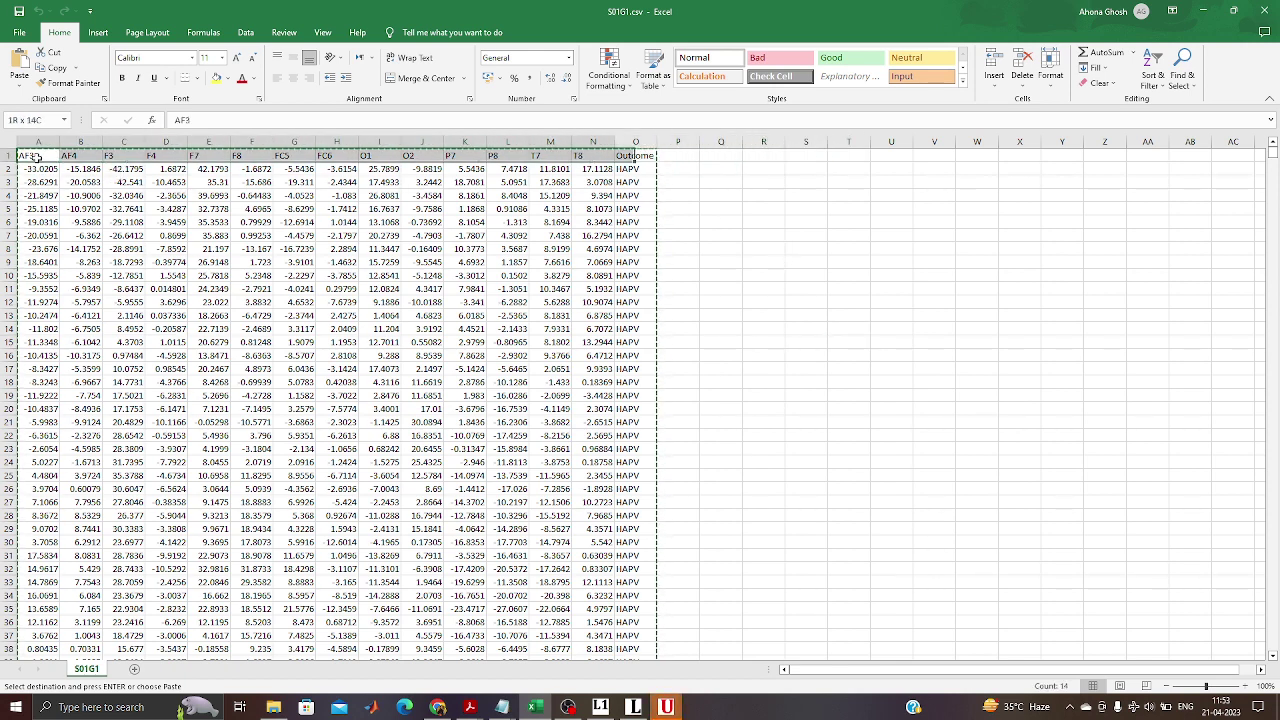
key("shift+Down")
key("shift+Down")
key("shift+Down")
key("shift+Down")
key("shift+Down")
key("shift+Down")
key("shift+Down")
key("shift+Down")
key("shift+Down")
key("shift+Down")
key("shift+Down")
key("shift+Down")
key("shift+Down")
key("shift+Down")
key("shift+Down")
key("shift+Down")
key("shift+Down")
key("shift+Down")
key("shift+Down")
key("shift+Down")
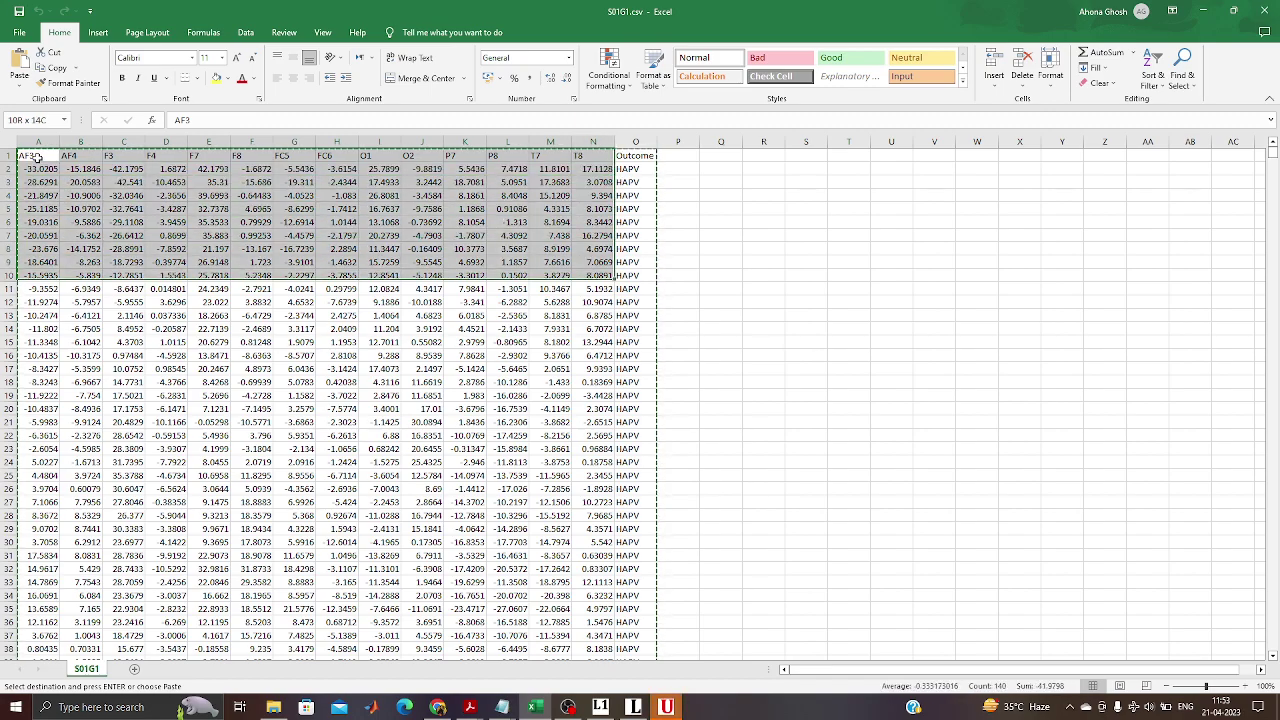
key("shift+Down")
key("shift+Down")
key("shift+Down")
key("shift+Down")
key("shift+Down")
key("shift+Down")
key("shift+Down")
key("shift+Down")
key("shift+Down")
key("shift+Down")
key("shift+Down")
key("shift+Down")
key("shift+Down")
key("shift+Down")
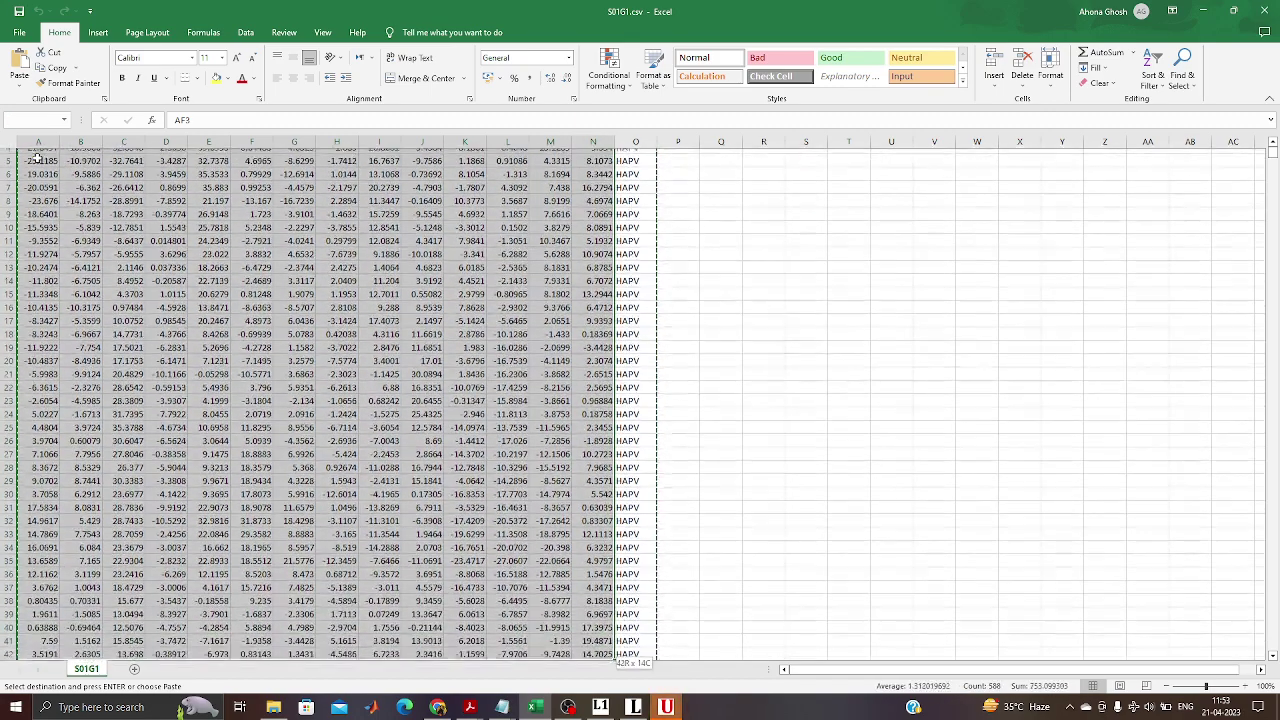
key("shift+Down")
key("shift+Down")
key("shift+Down")
key("shift+Down")
key("shift+Down")
key("shift+Down")
key("shift+Down")
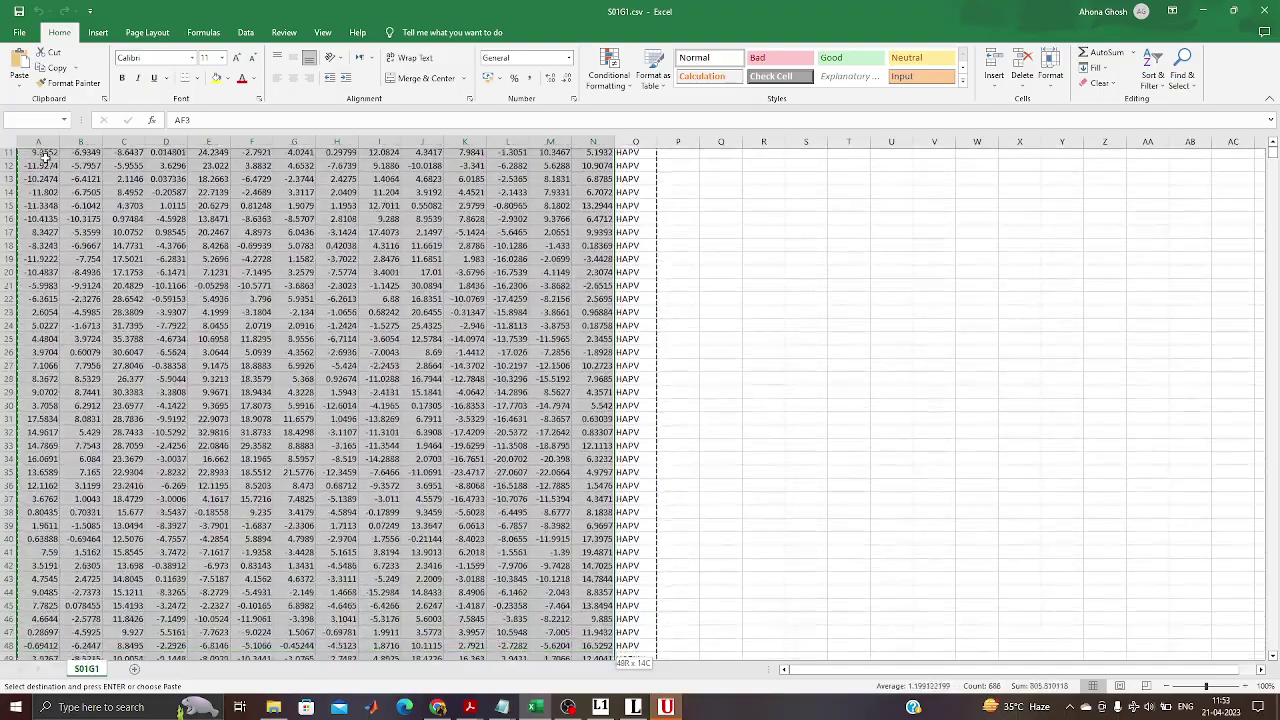
key("shift+Down")
key("shift+Down")
key("shift+Down")
key("shift+Down")
key("shift+Down")
key("shift+Down")
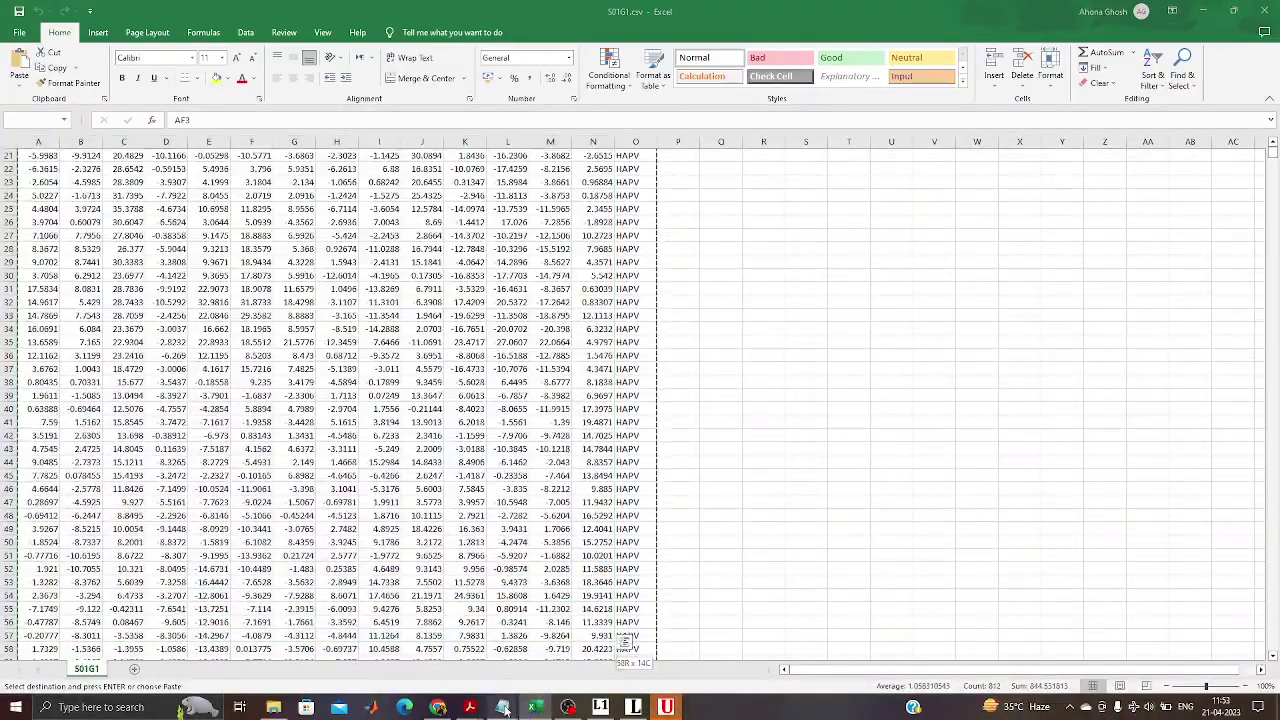
Switch to the Notepad document with the pasted EEG data and save it in the IEM folder as EEGfile.eeg, using the All Files type.
mouse_move(504, 709)
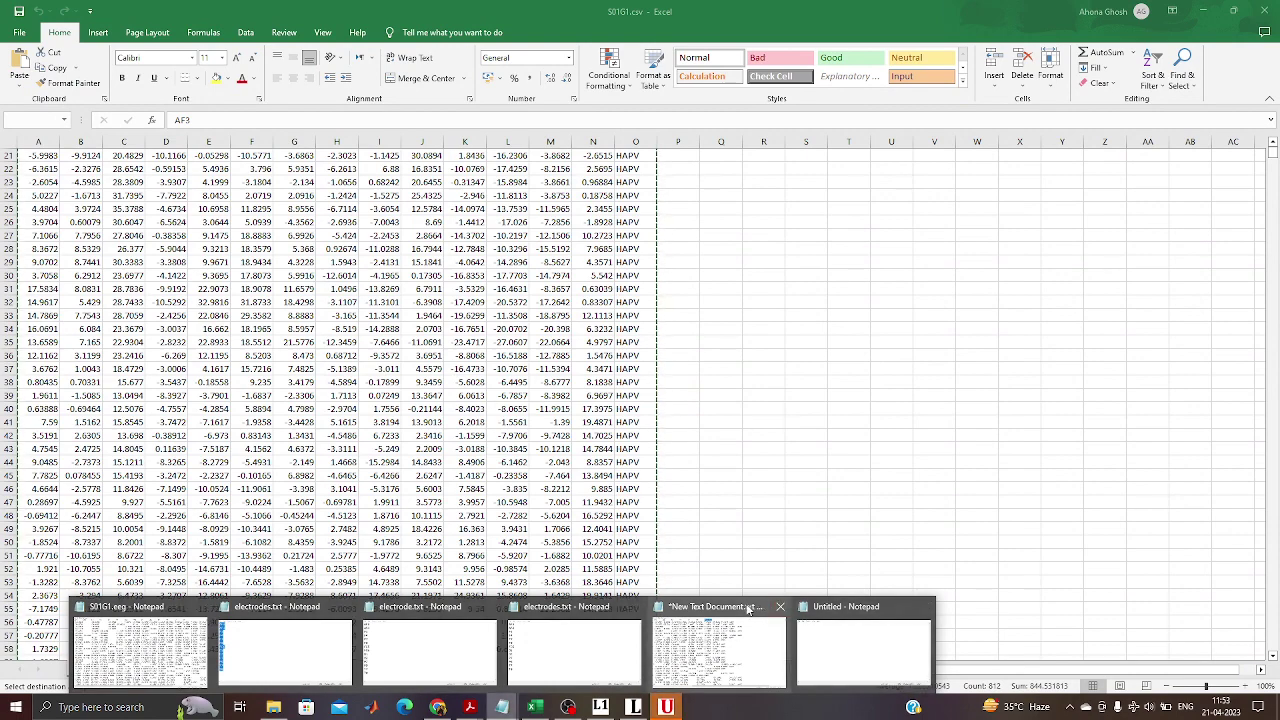
left_click(720, 645)
left_click(9, 21)
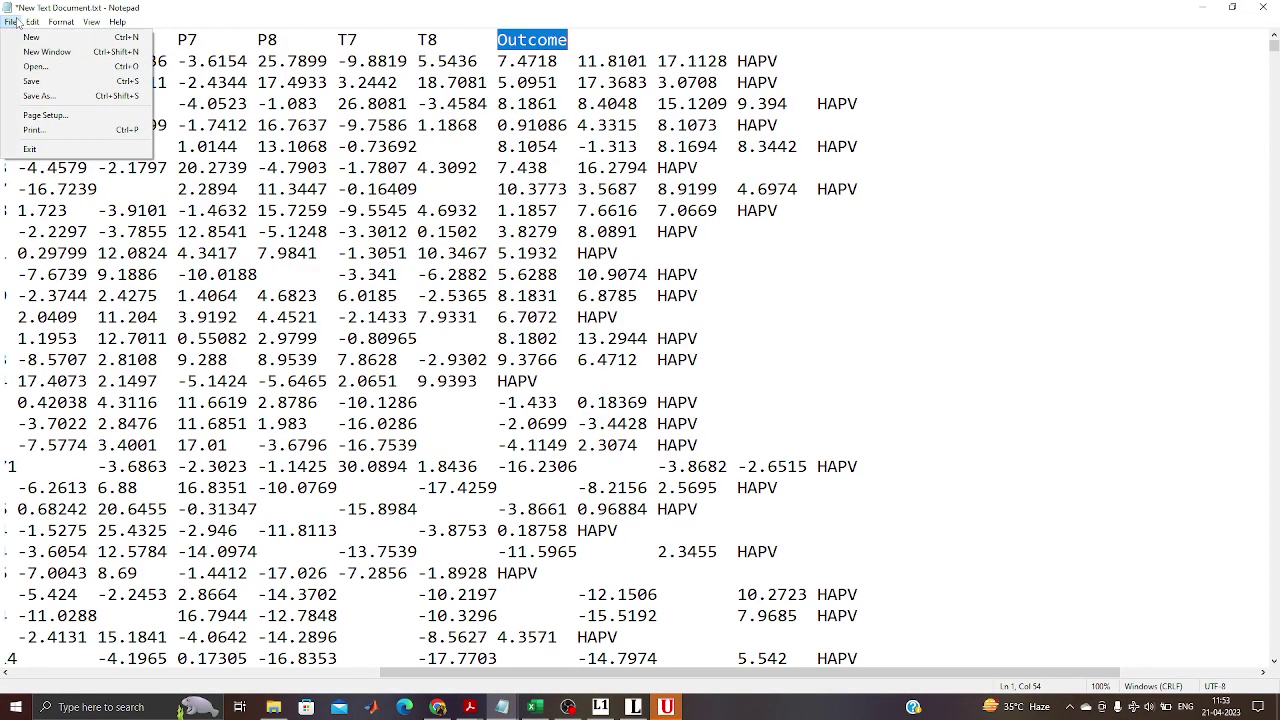
left_click(36, 99)
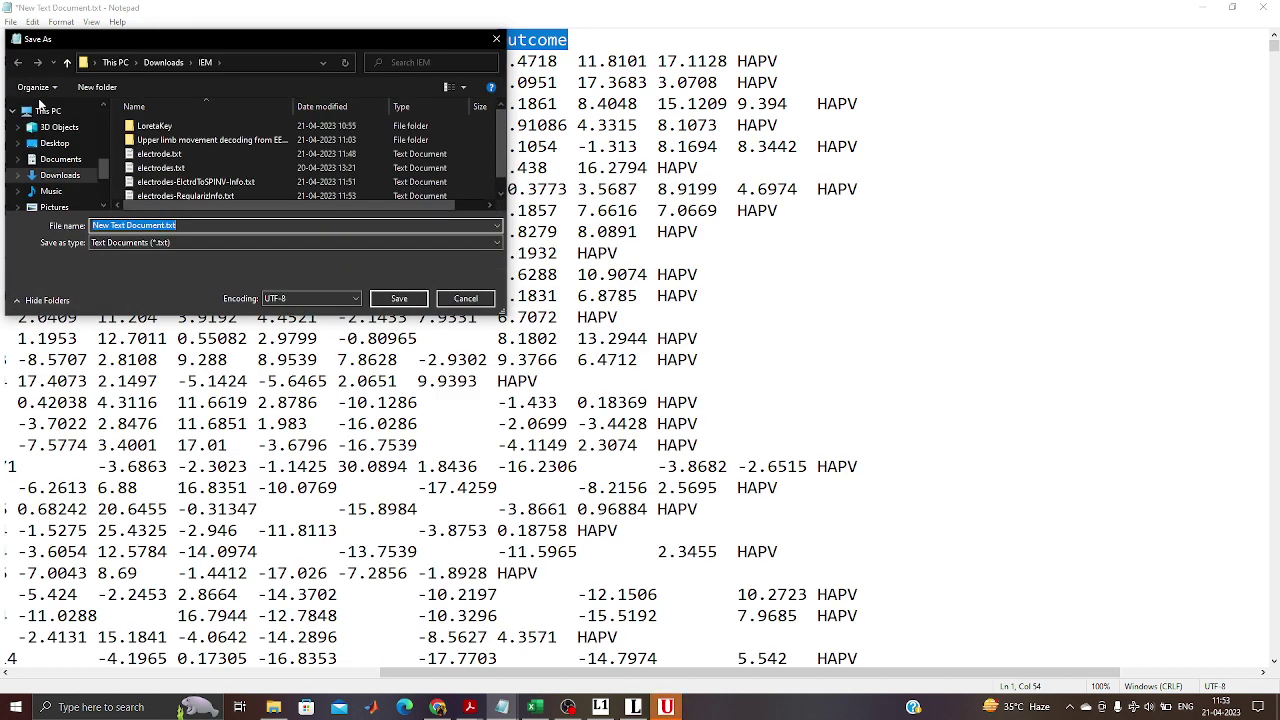
type("EEG")
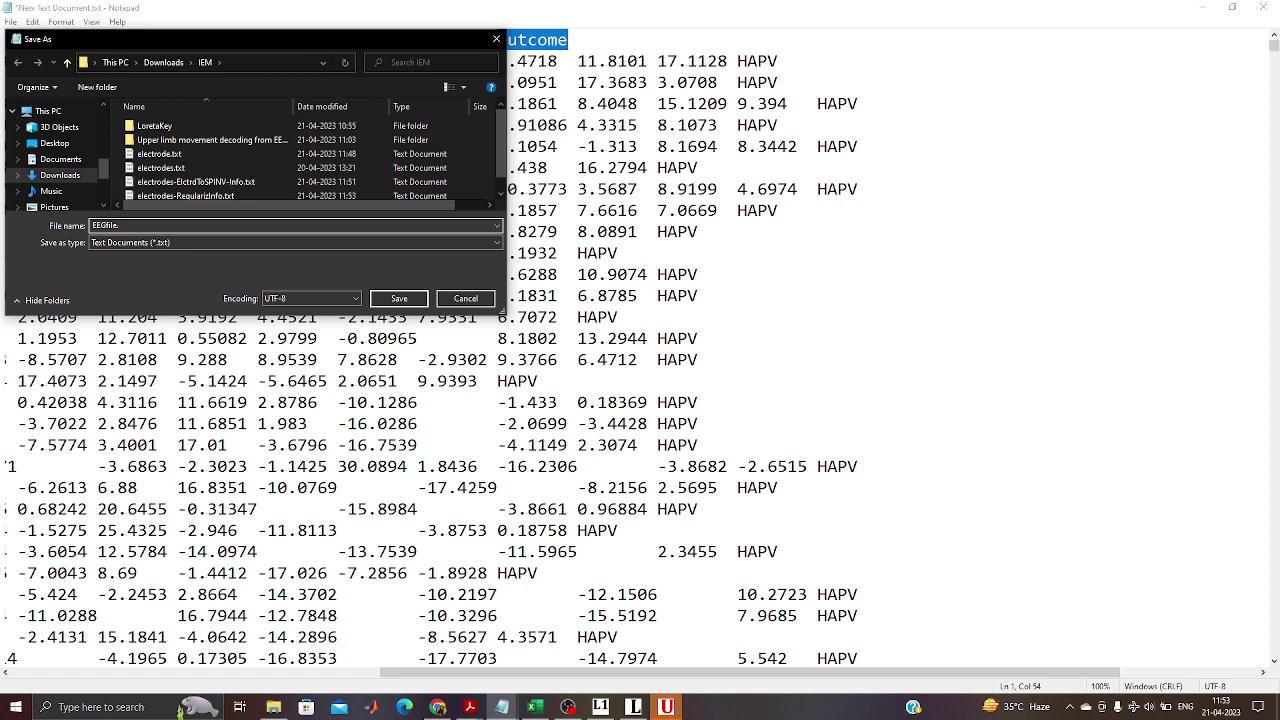
type("File.eeg")
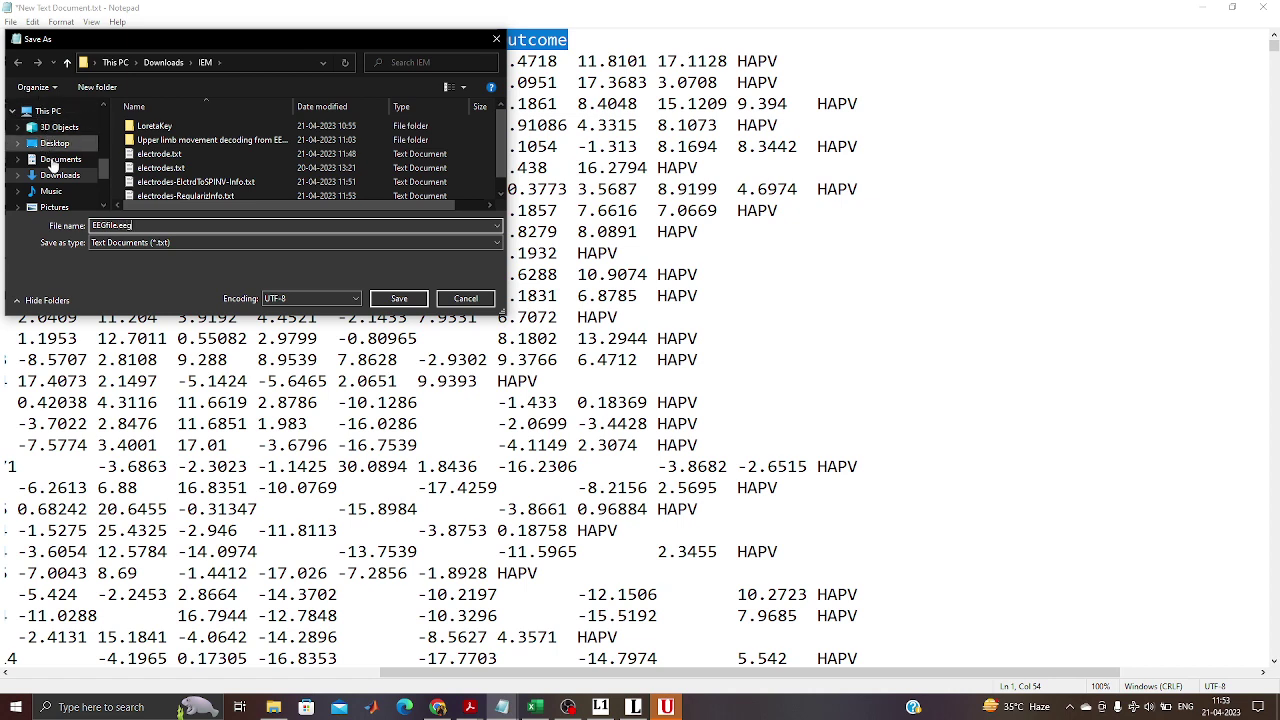
left_click(129, 241)
left_click(125, 267)
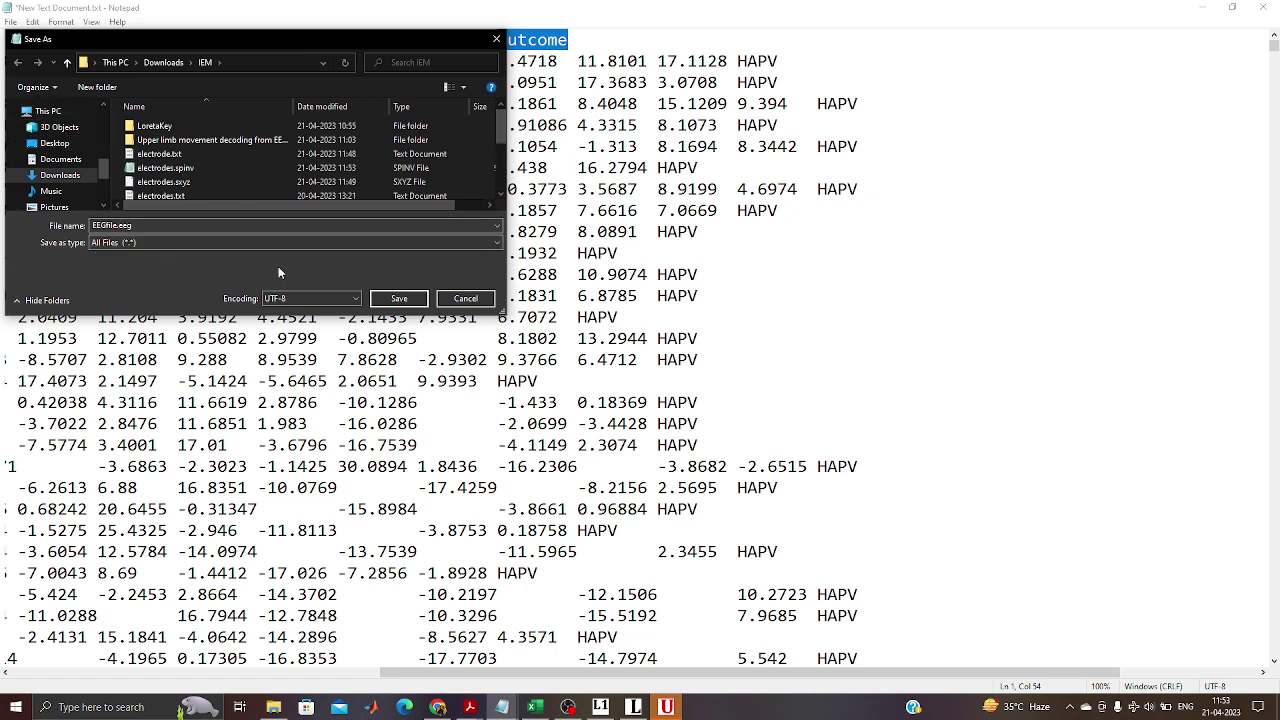
left_click(400, 298)
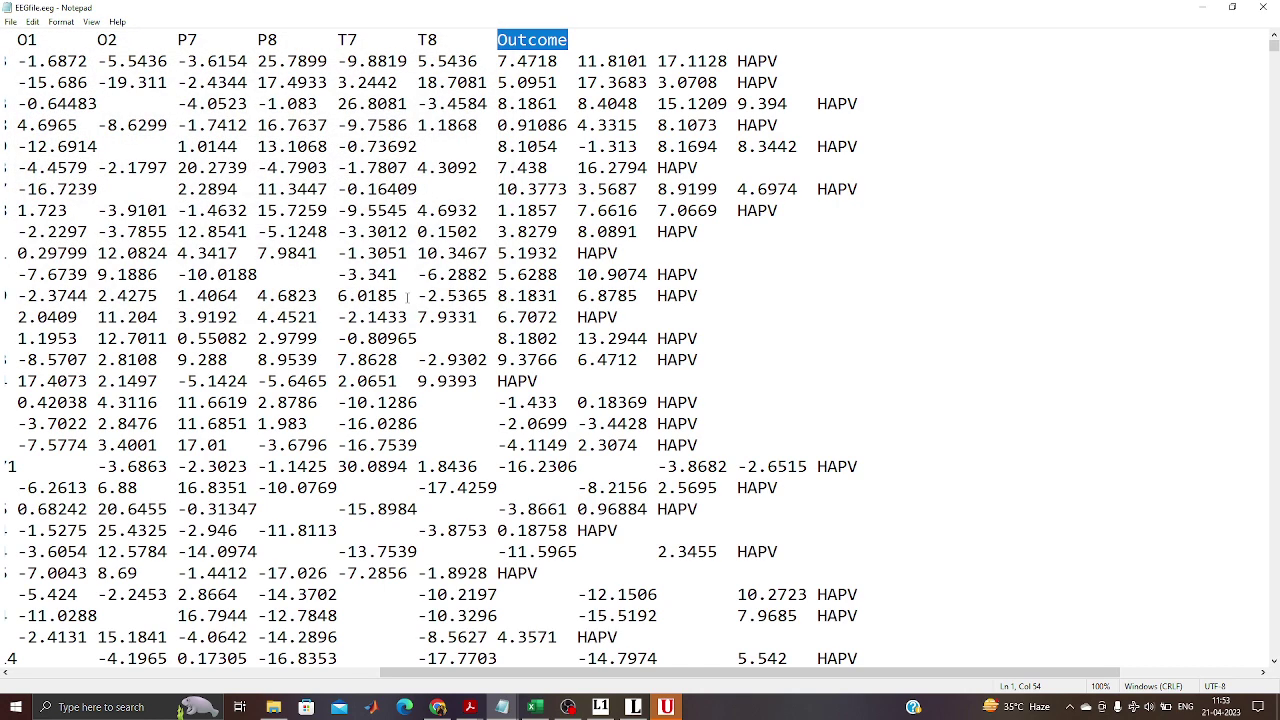
Close EEGfile.eeg and the S01G1.csv workbook, discarding the copied data from the clipboard.
left_click(1262, 7)
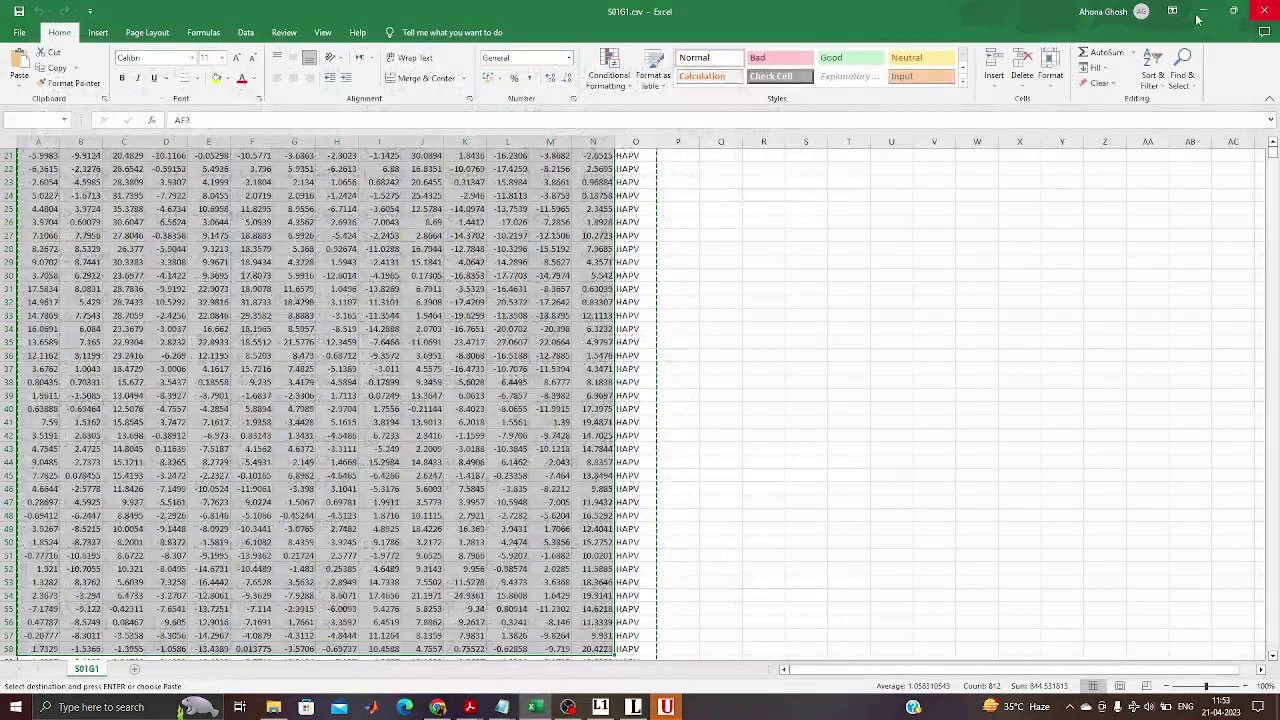
left_click(1263, 11)
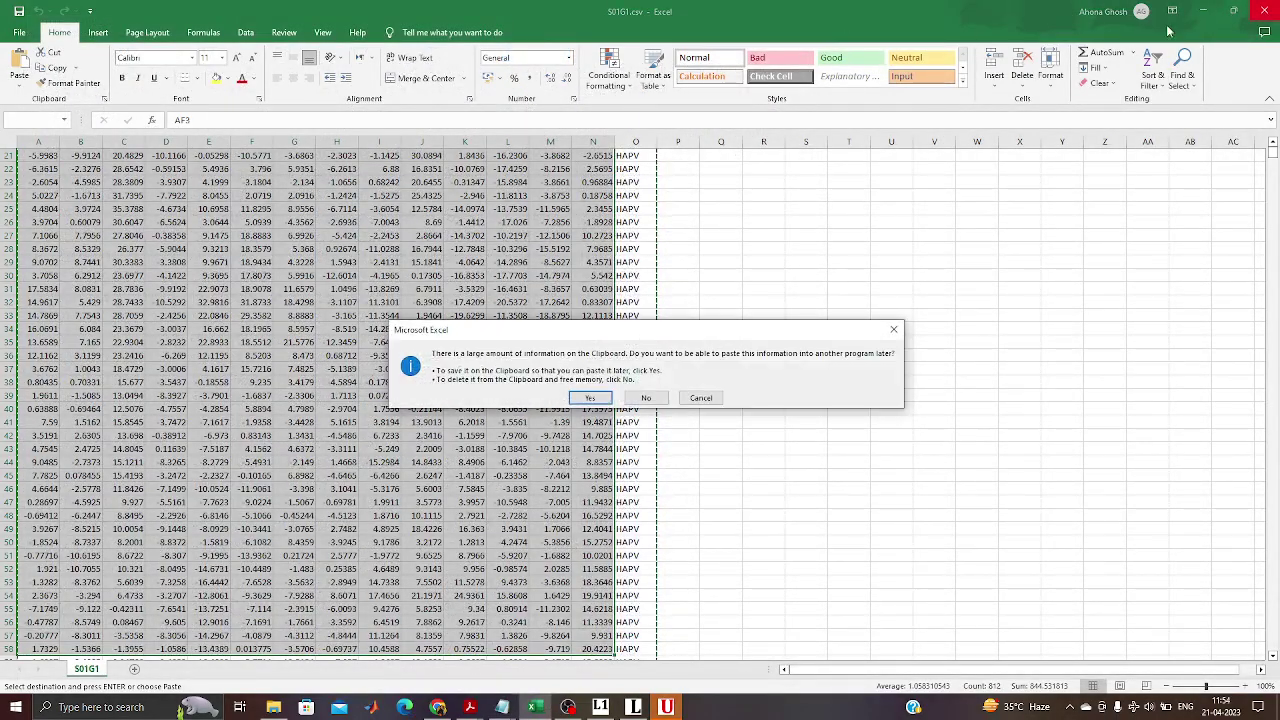
left_click(645, 398)
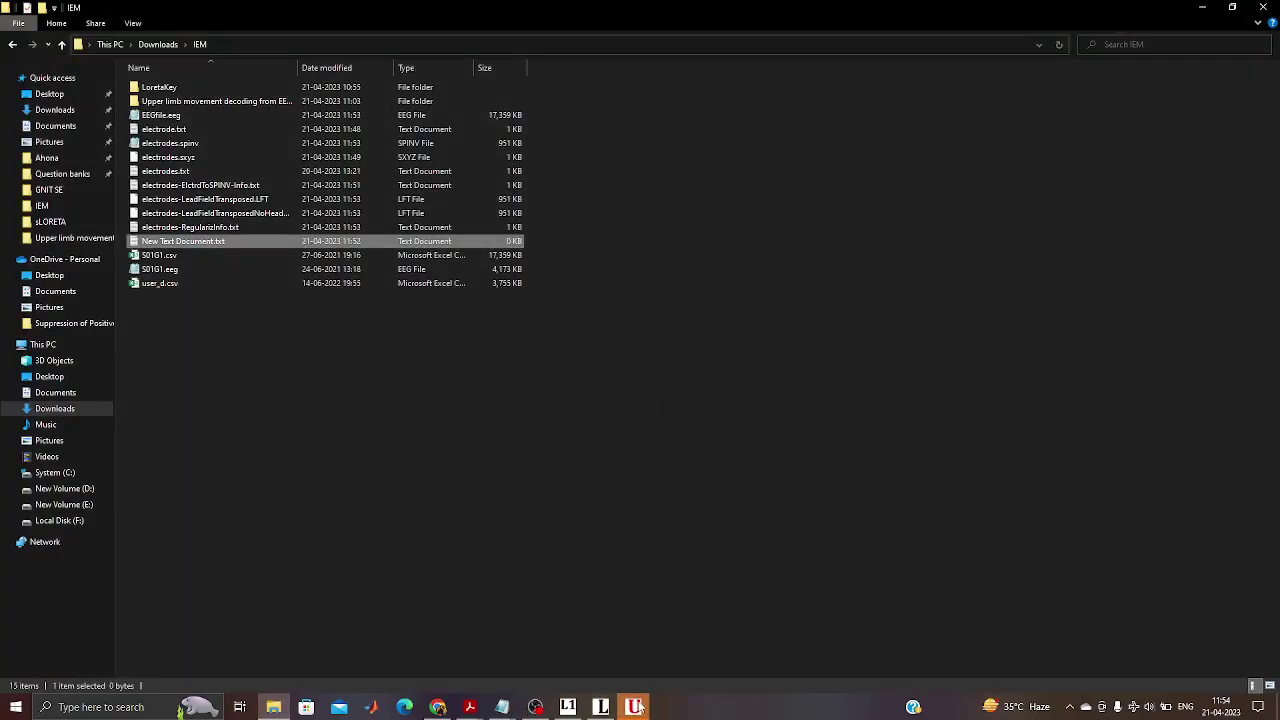
Switch to the LORETA Utilities, dismiss the transformation matrix completion message, and launch the Viewer from the main LORETA window.
left_click(636, 707)
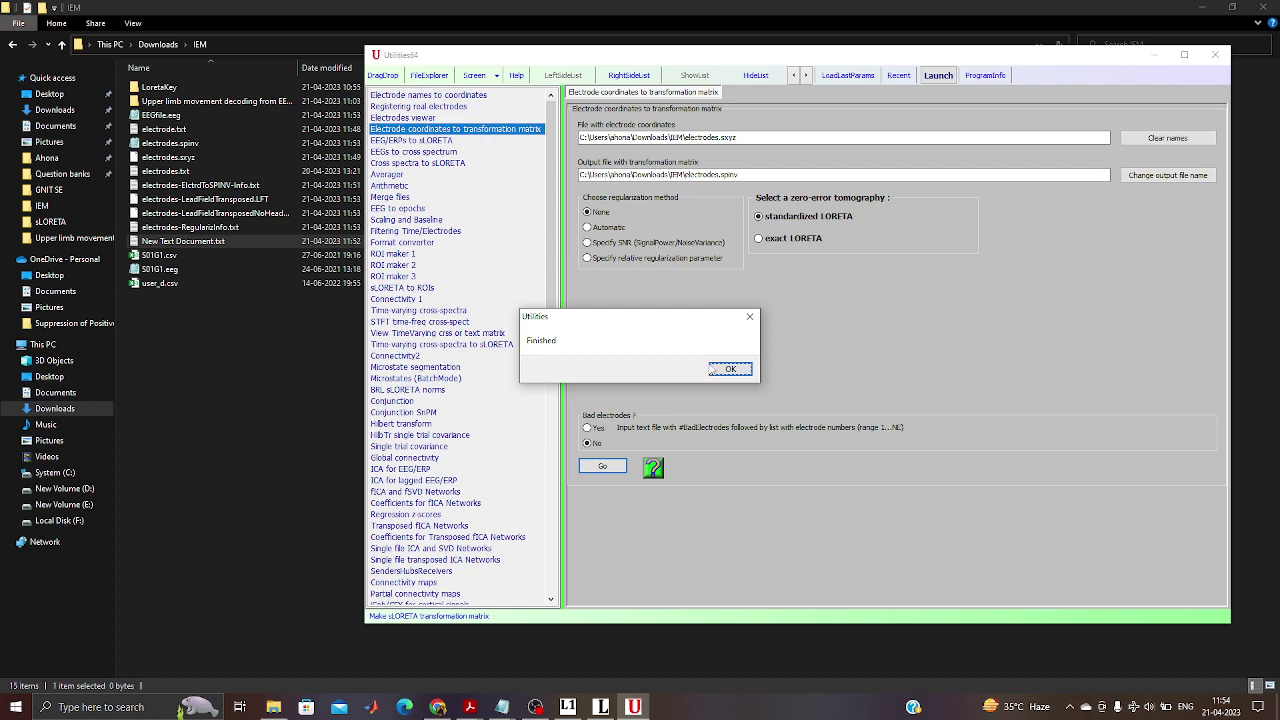
left_click(718, 372)
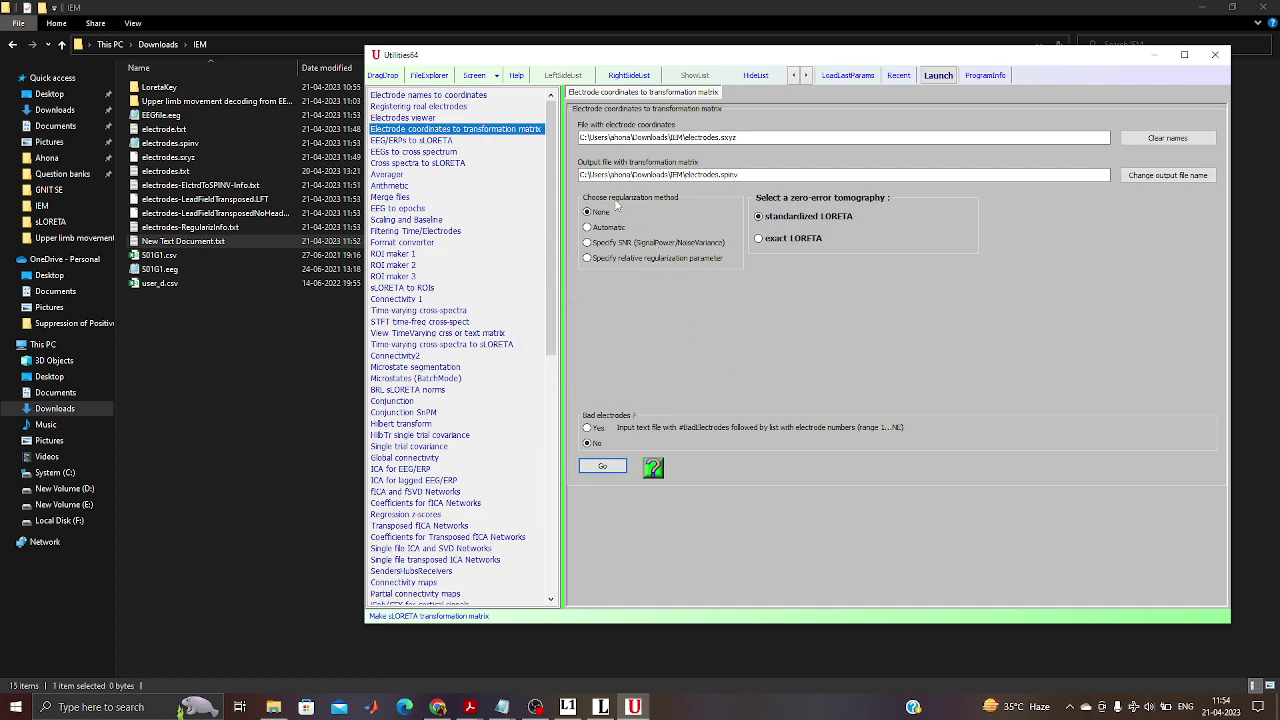
left_click(601, 707)
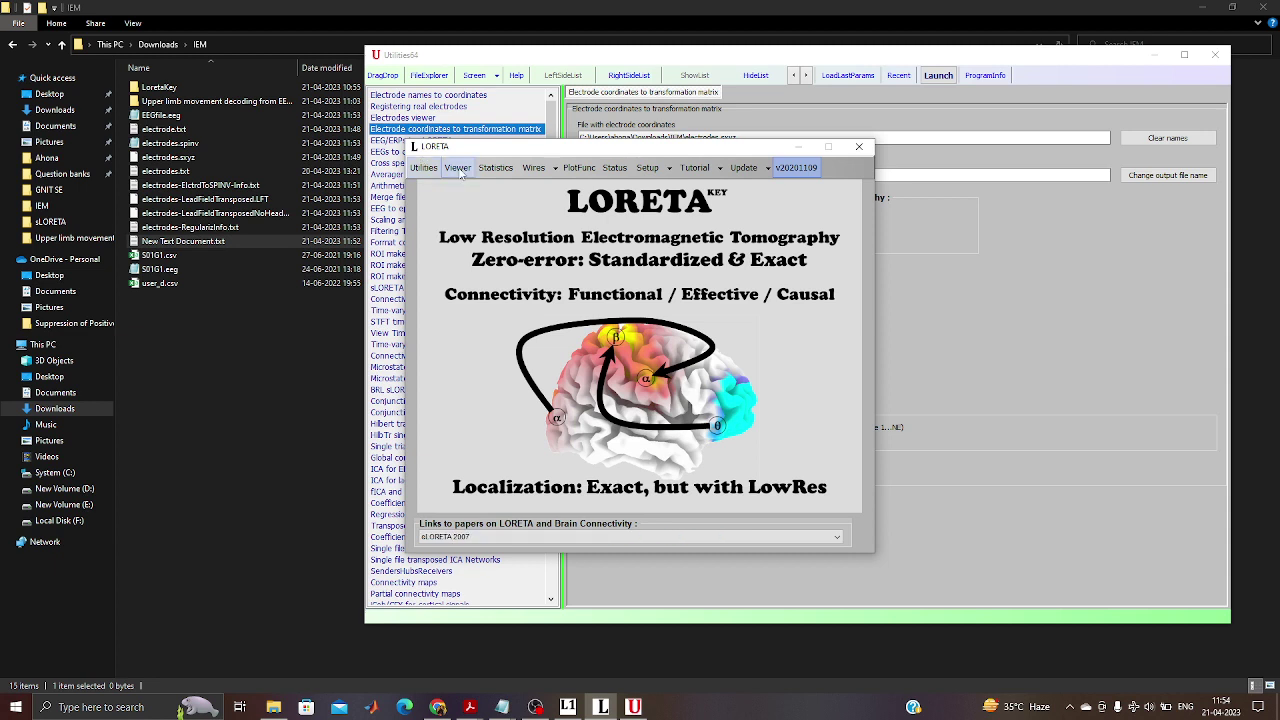
left_click(457, 168)
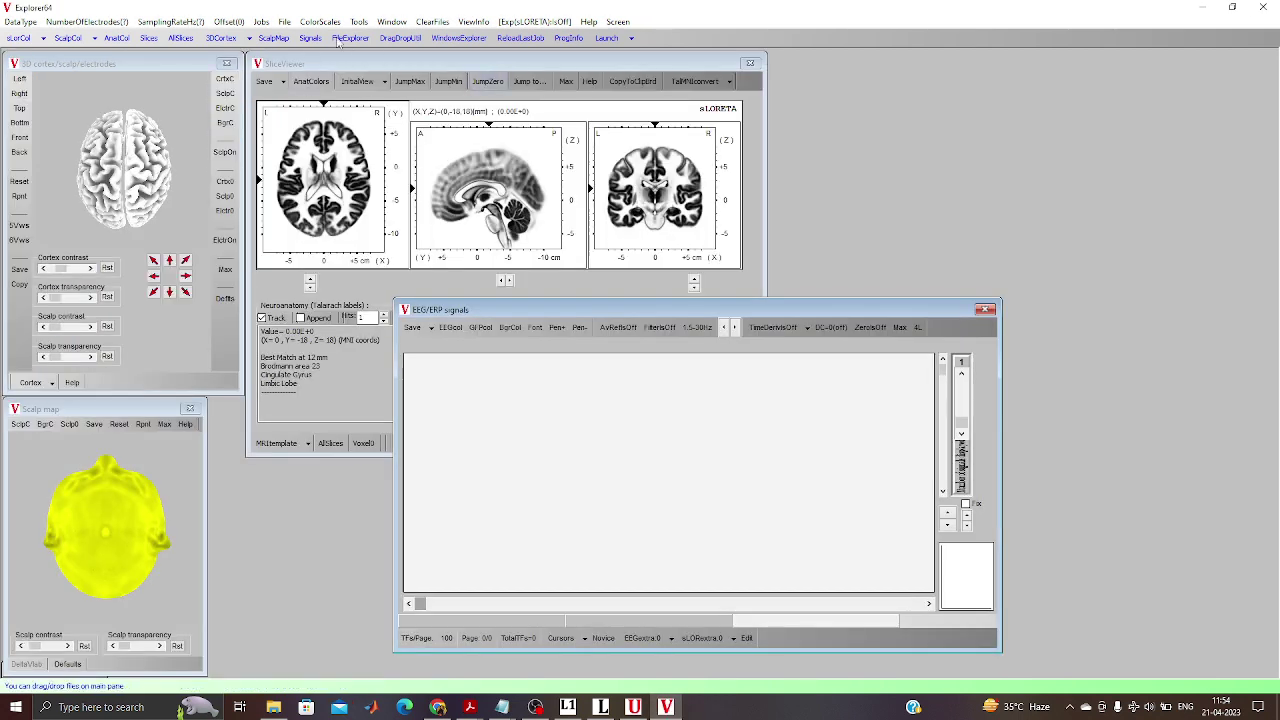
Bring up the file selection for opening an electrode coordinates file in the Viewer.
left_click(284, 24)
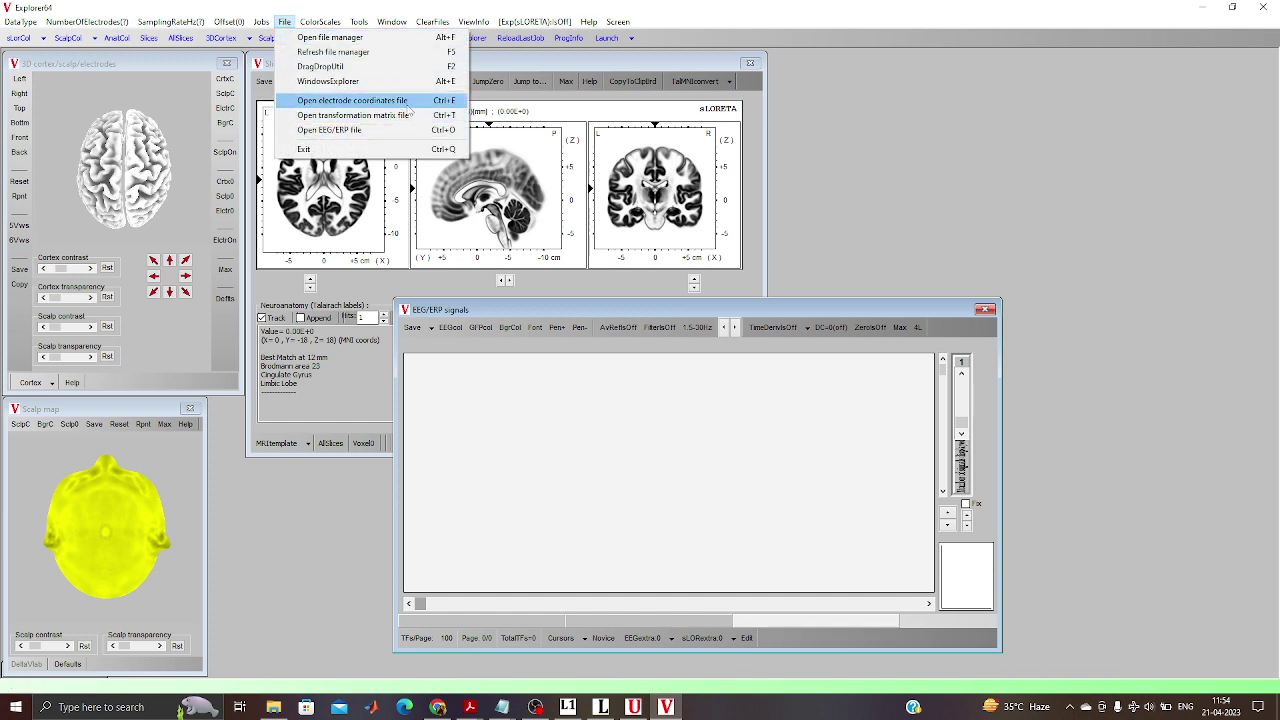
left_click(284, 21)
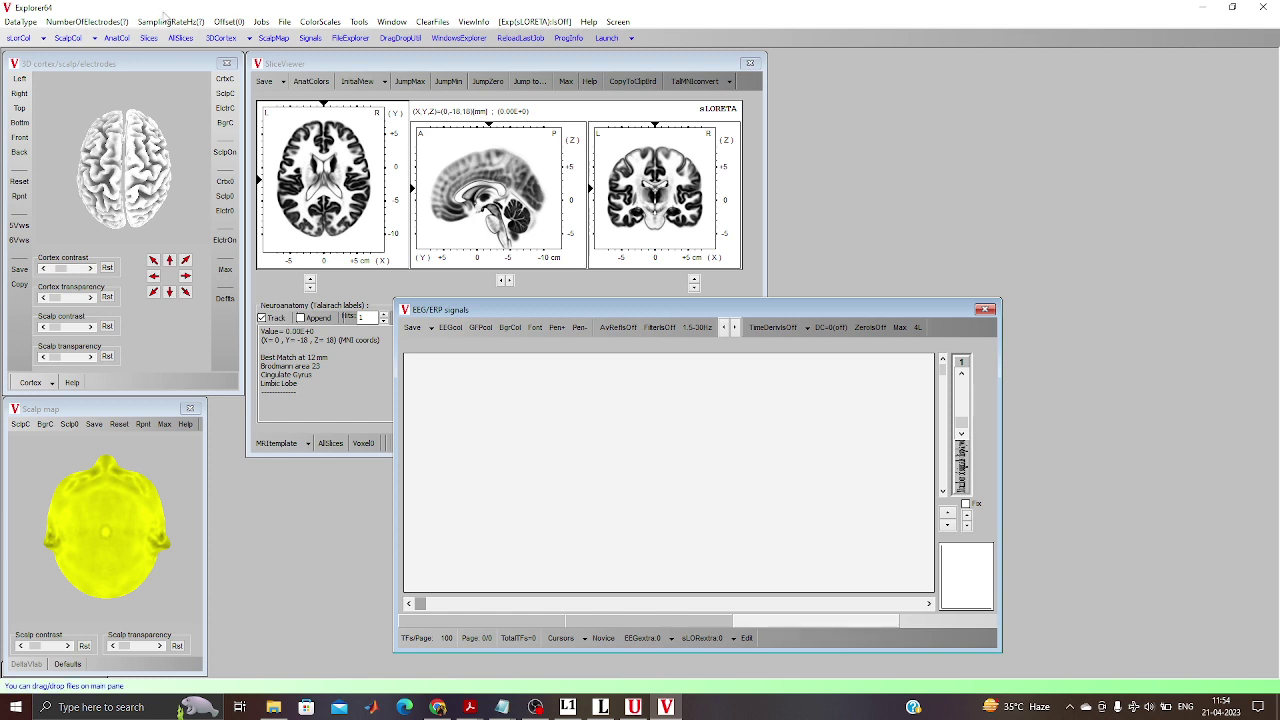
left_click(285, 22)
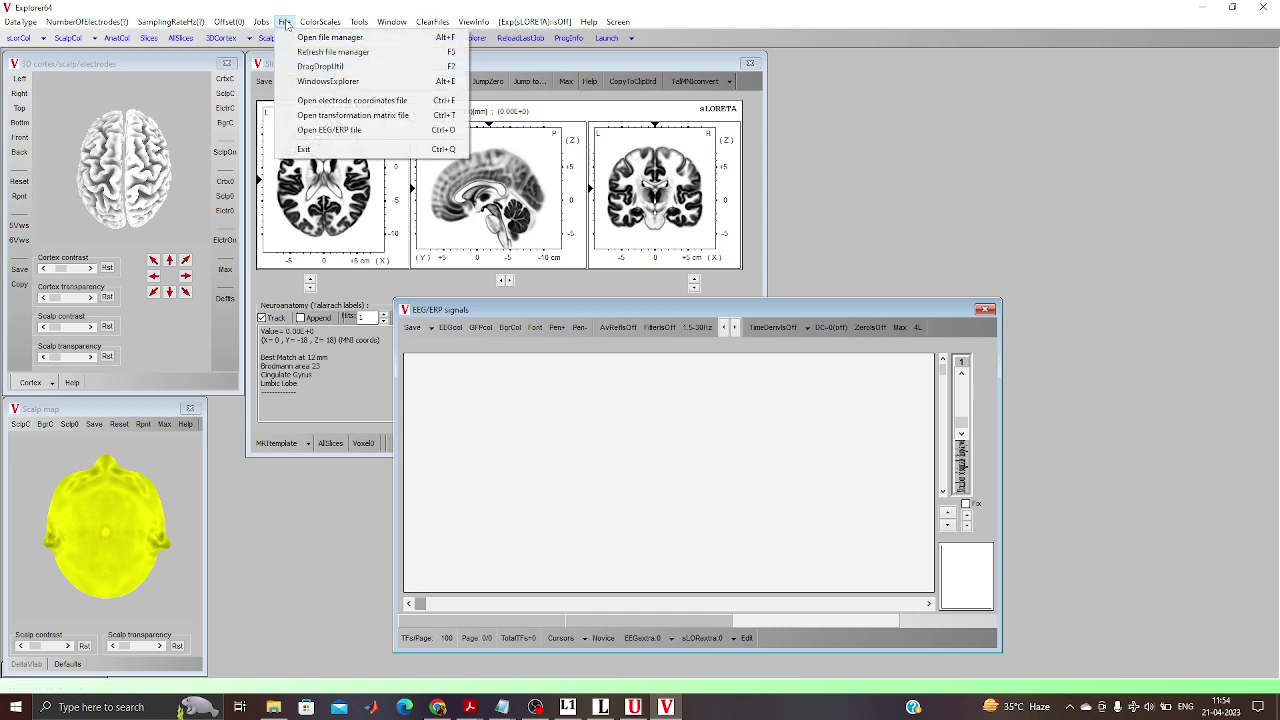
left_click(350, 101)
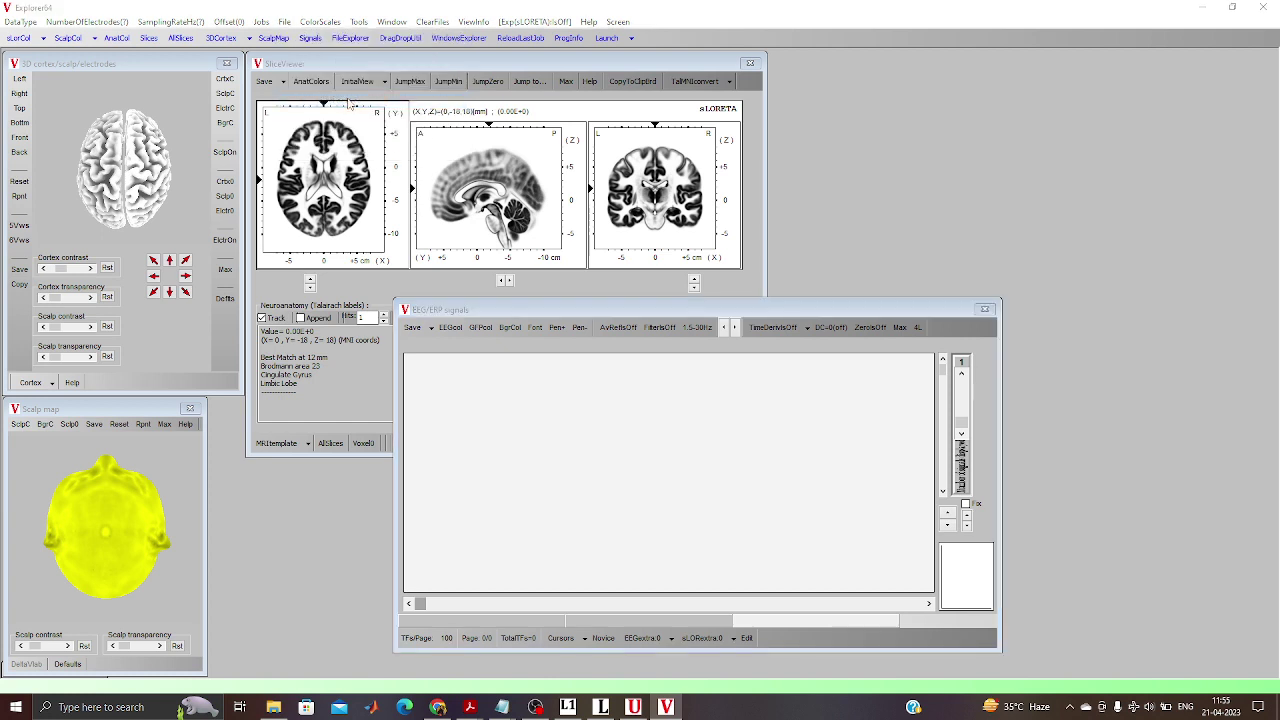